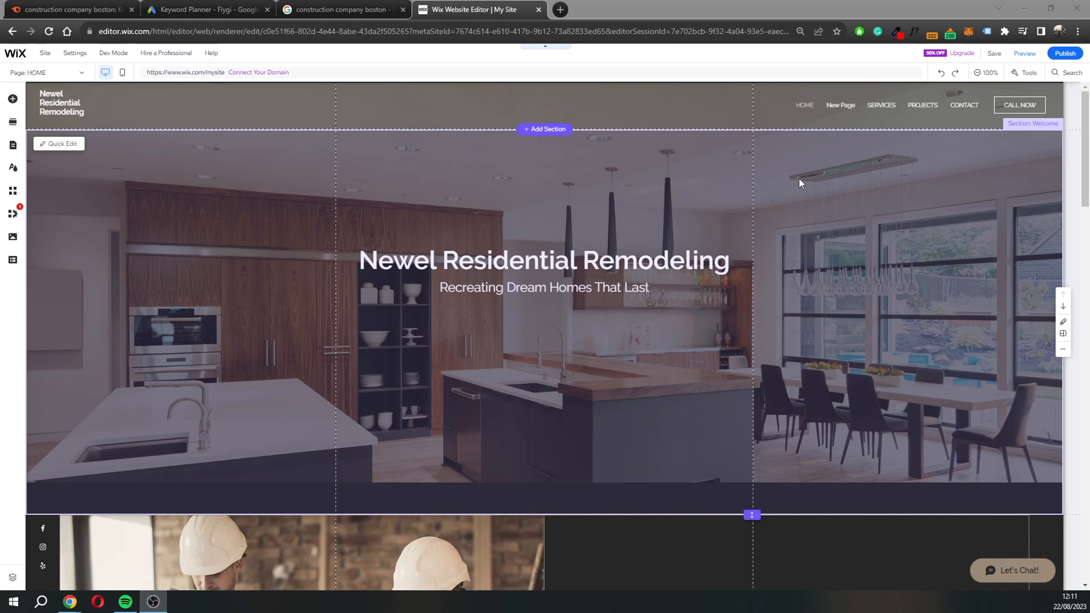
left_click(986, 72)
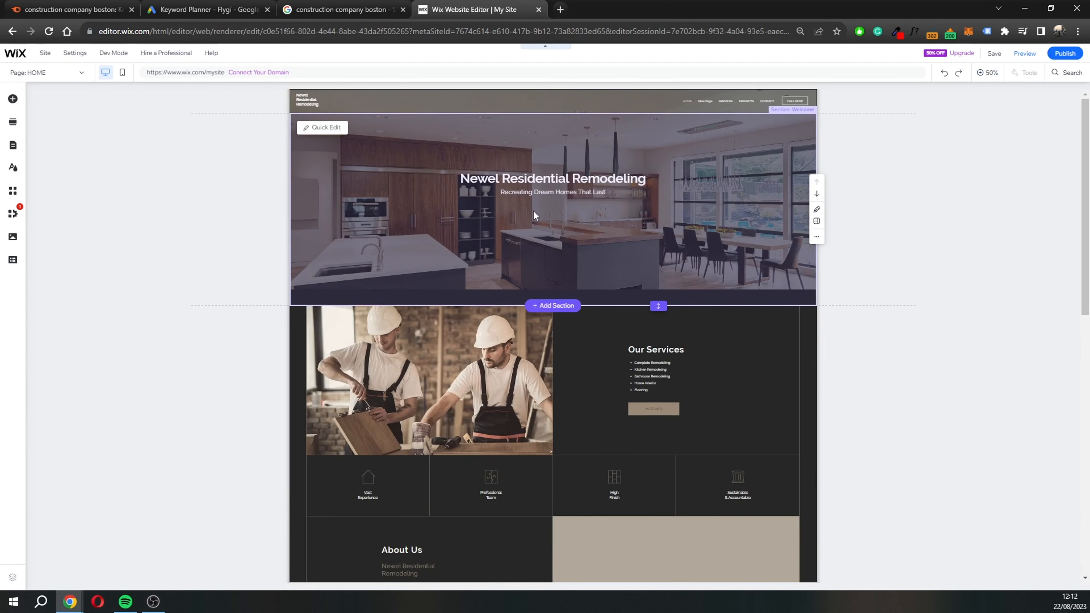
left_click(987, 72)
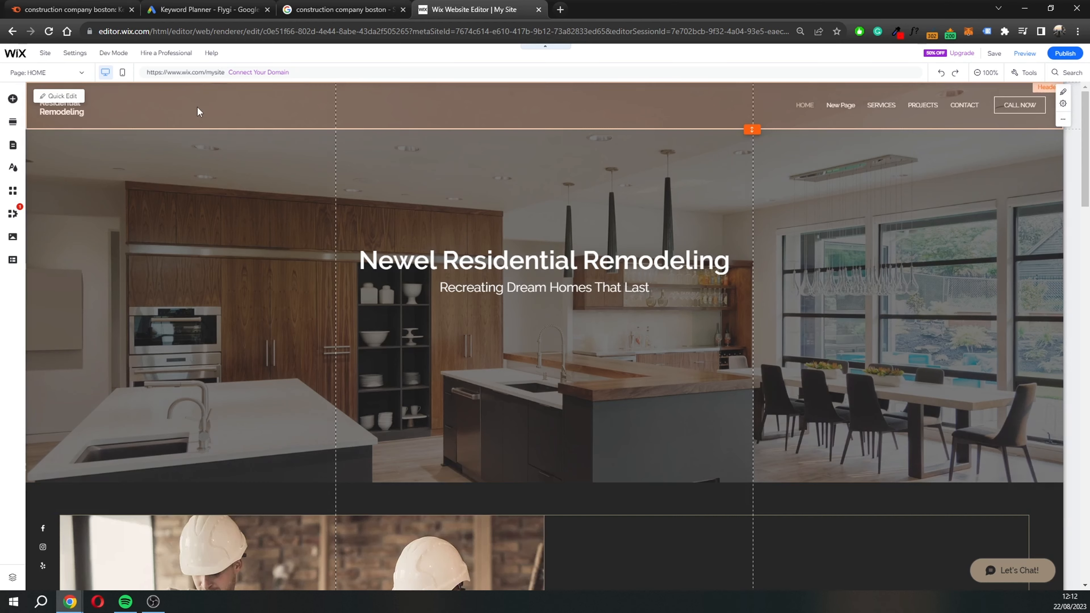
scroll(522, 254, "down", 12)
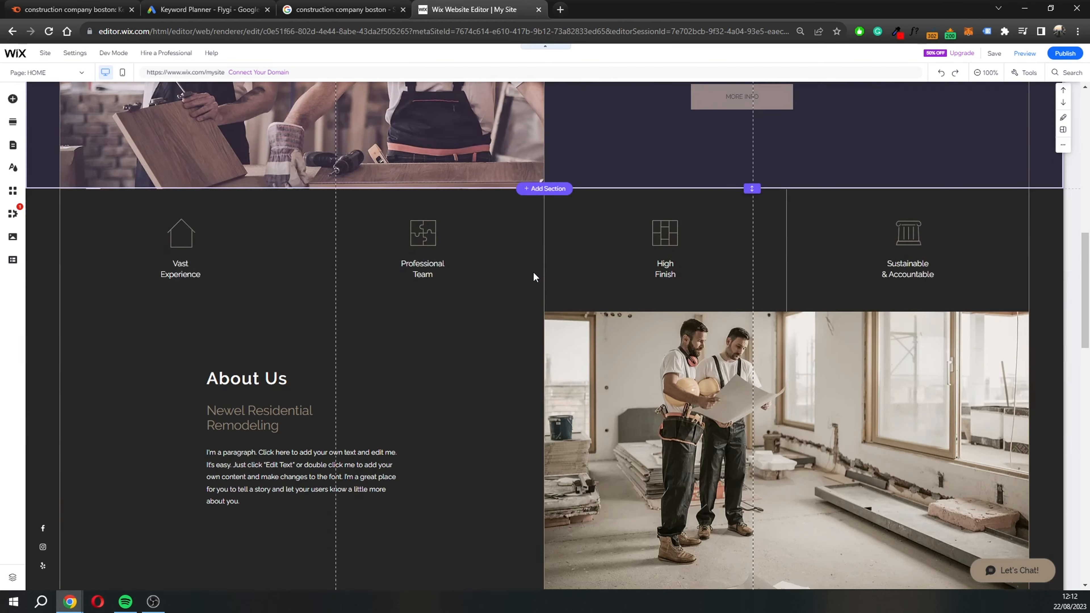
scroll(533, 271, "up", 7)
scroll(561, 283, "up", 5)
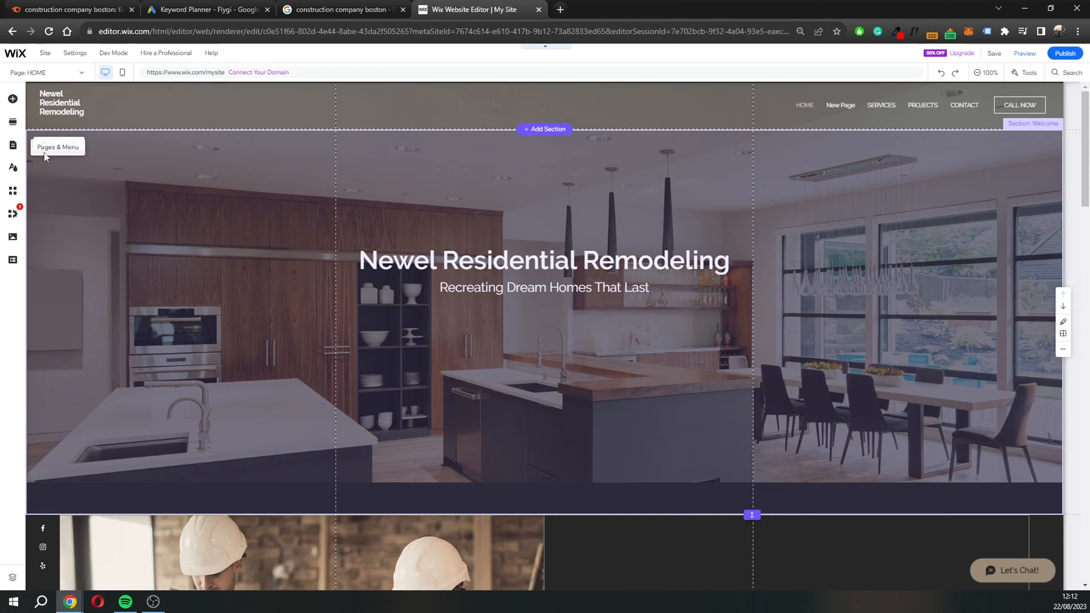
- Open the SEO basics settings of the site's HOME page
left_click(14, 146)
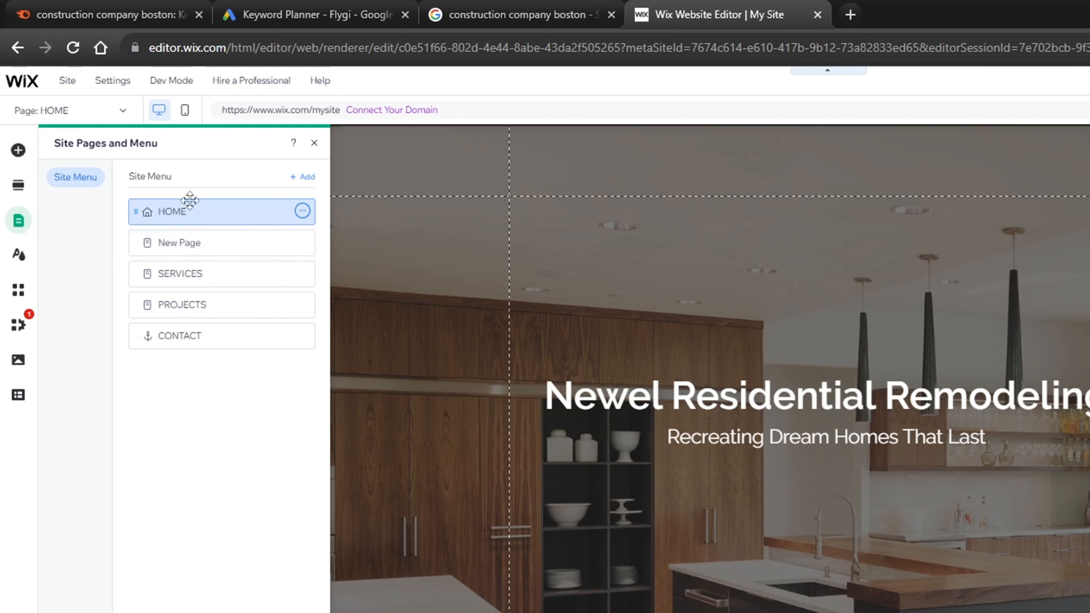
left_click(303, 217)
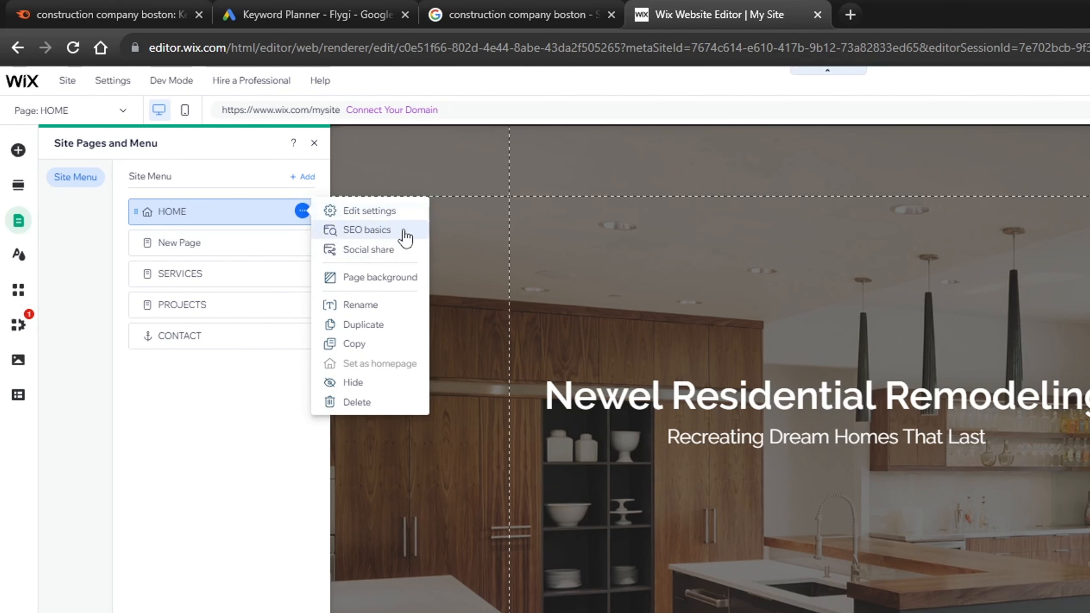
left_click(411, 211)
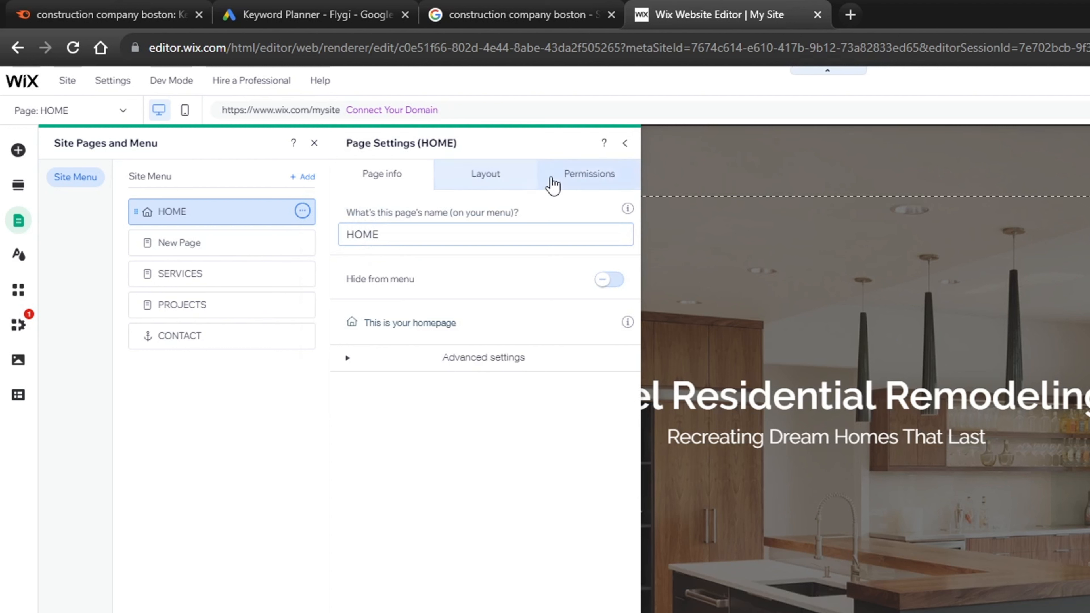
left_click(579, 179)
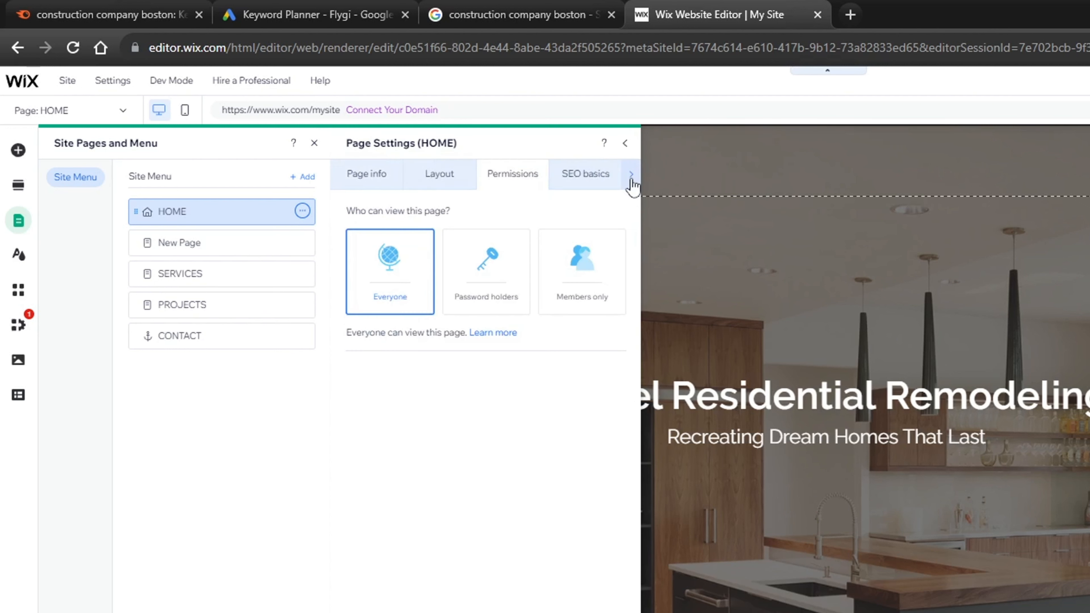
left_click(632, 181)
left_click(480, 182)
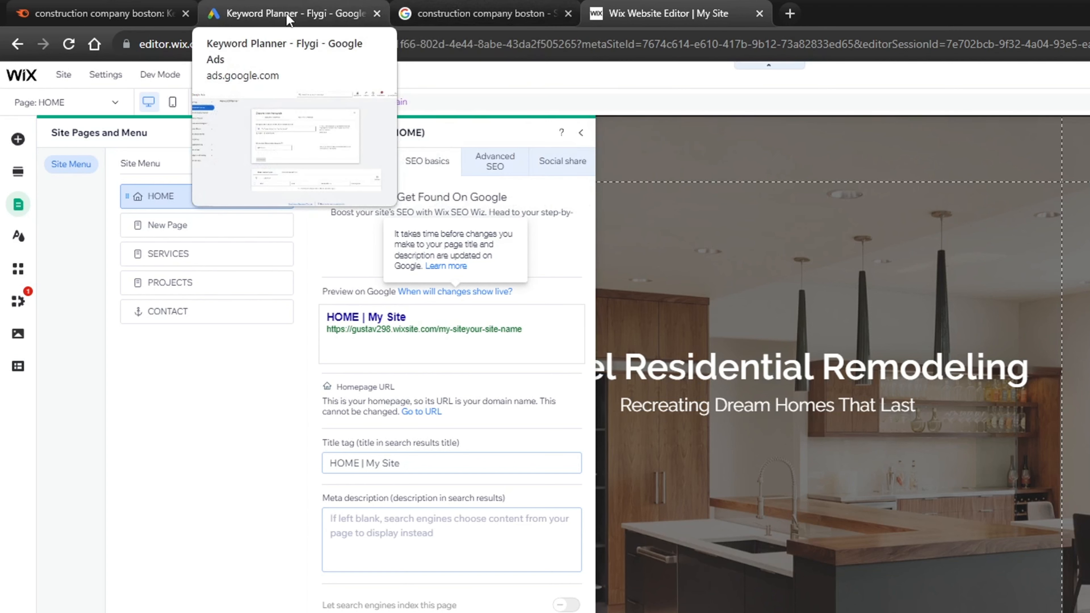
- Switch to the Google results for "construction company boston" and examine how the listings' titles and descriptions are written
left_click(453, 7)
scroll(236, 341, "up", 10)
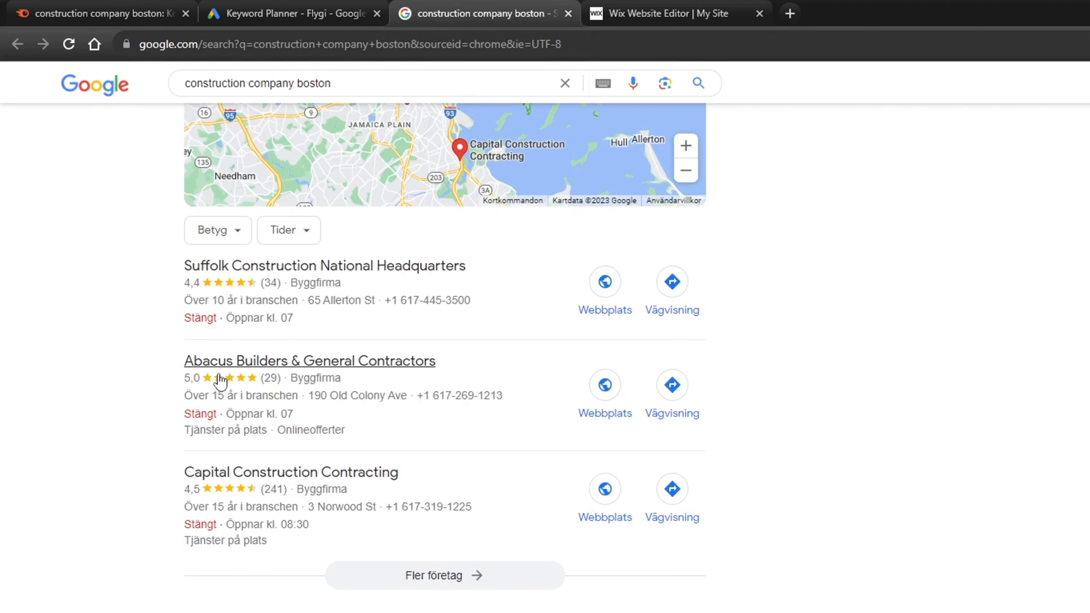
scroll(231, 413, "down", 10)
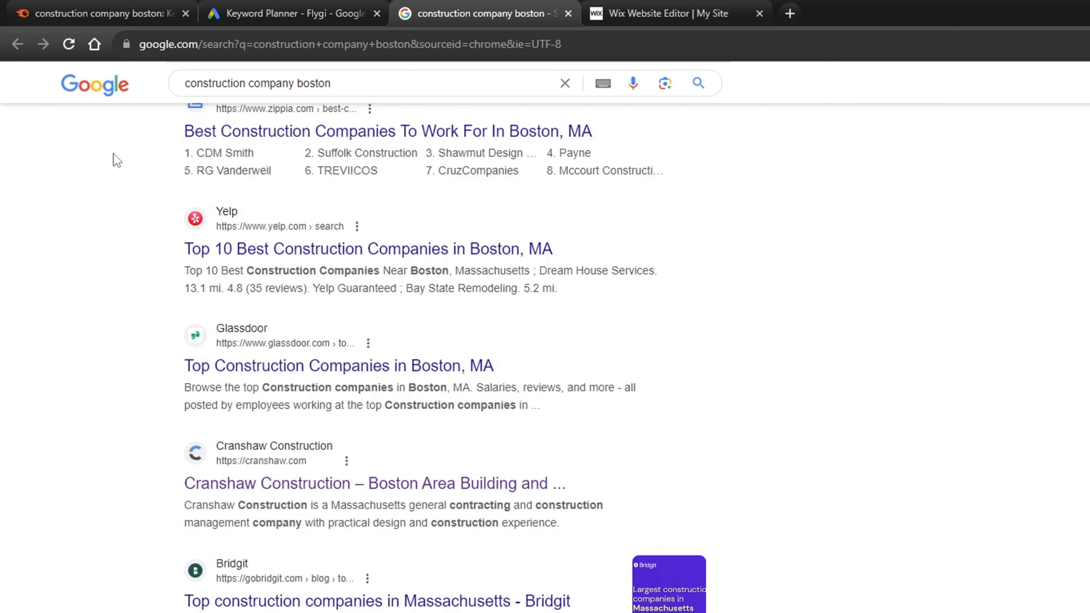
left_click_drag(134, 288, 608, 288)
left_click(735, 314)
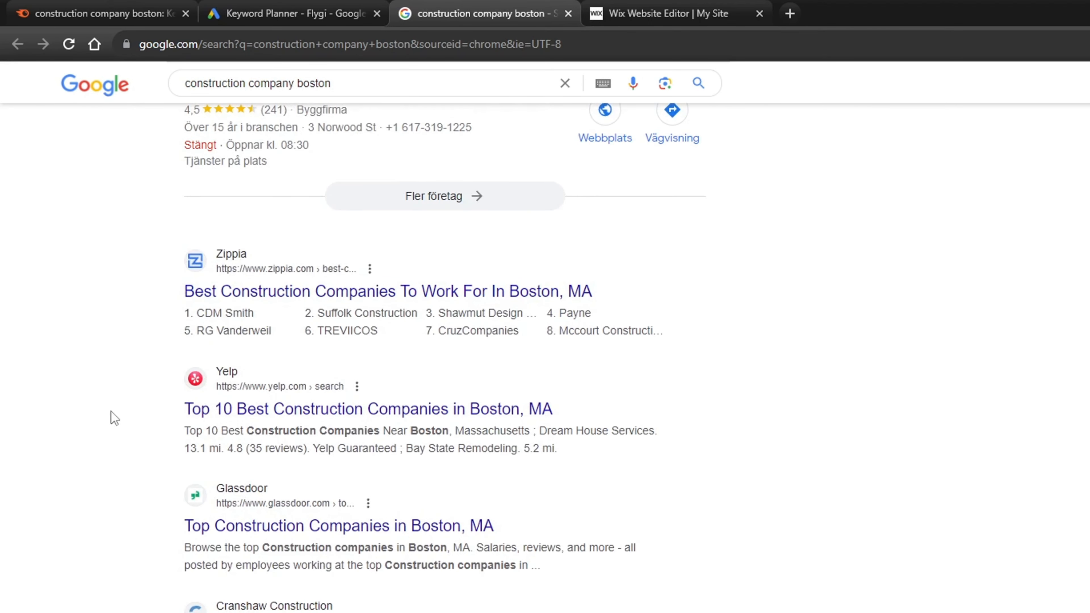
left_click_drag(109, 416, 599, 395)
left_click(102, 339)
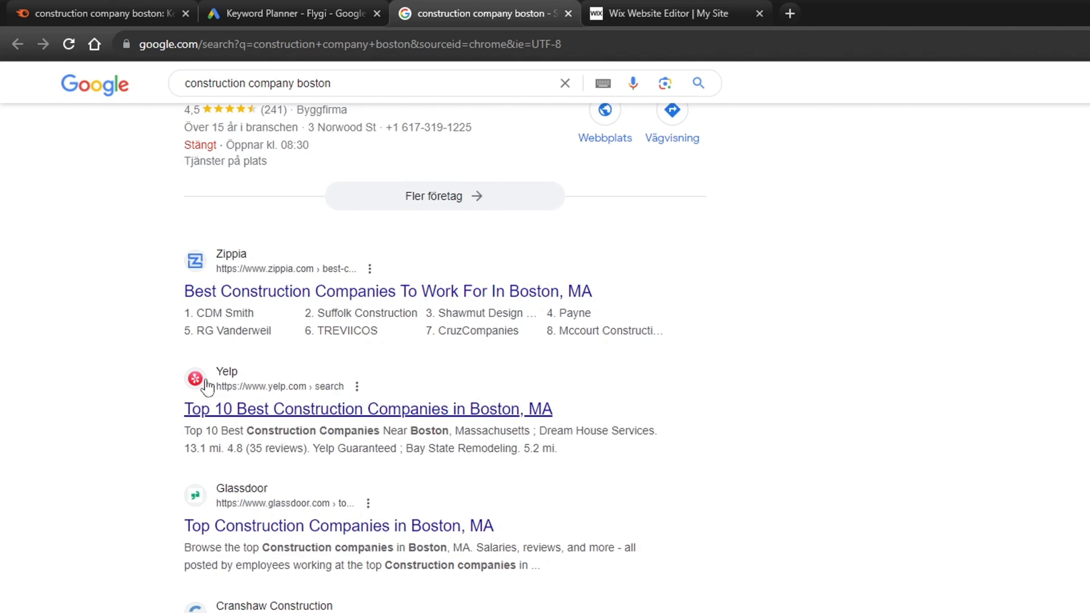
left_click_drag(143, 418, 671, 425)
left_click_drag(578, 449, 139, 417)
left_click(139, 417)
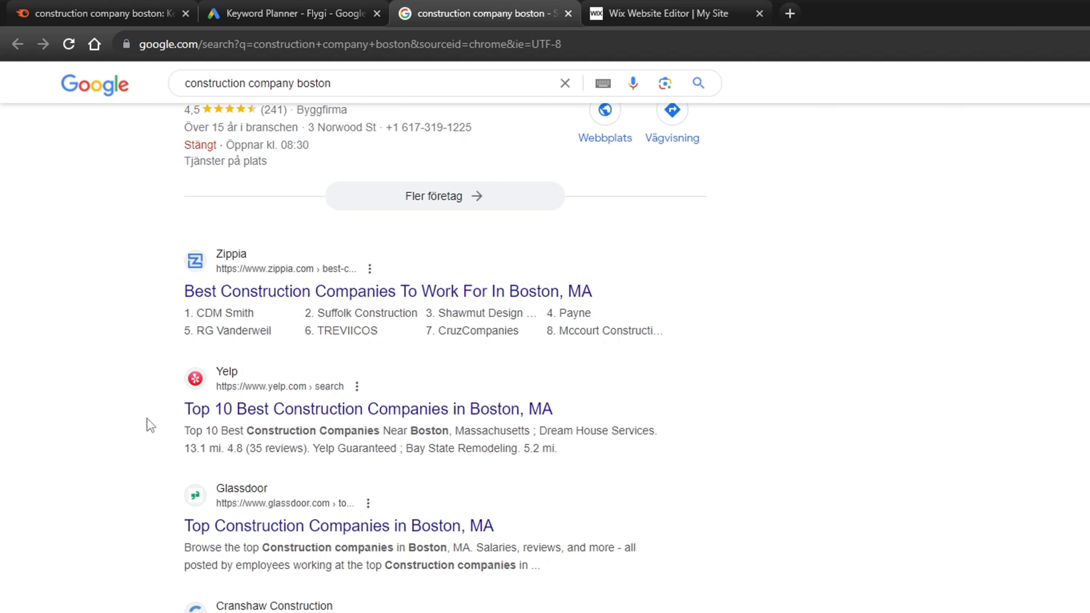
left_click_drag(353, 441, 178, 434)
left_click(494, 446)
left_click(178, 434)
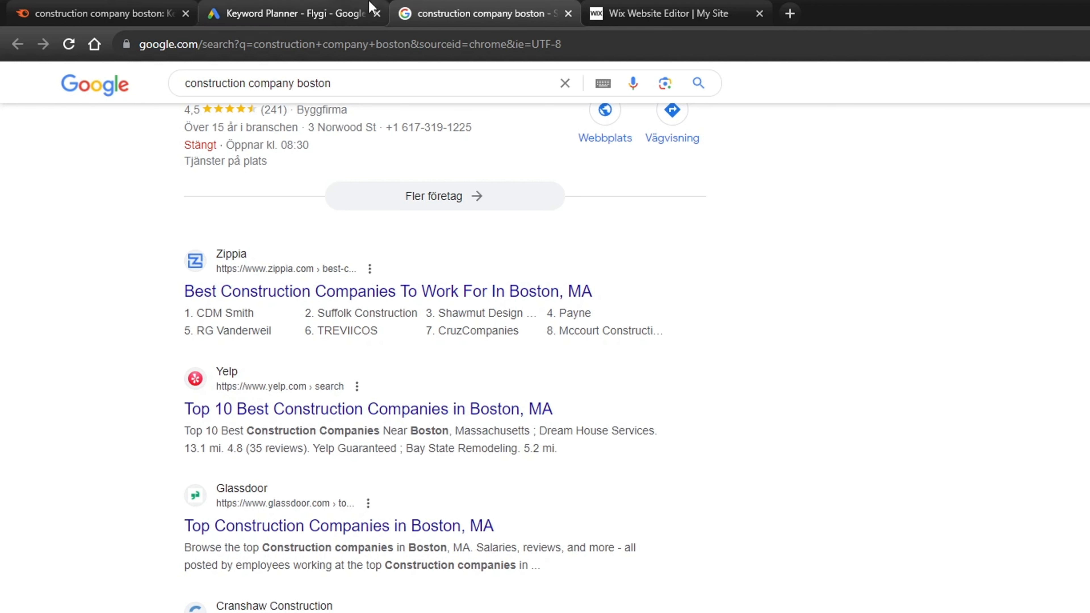
- Return to the Wix editor and remove the word "HOME" from the HOME page's title tag
left_click(611, 8)
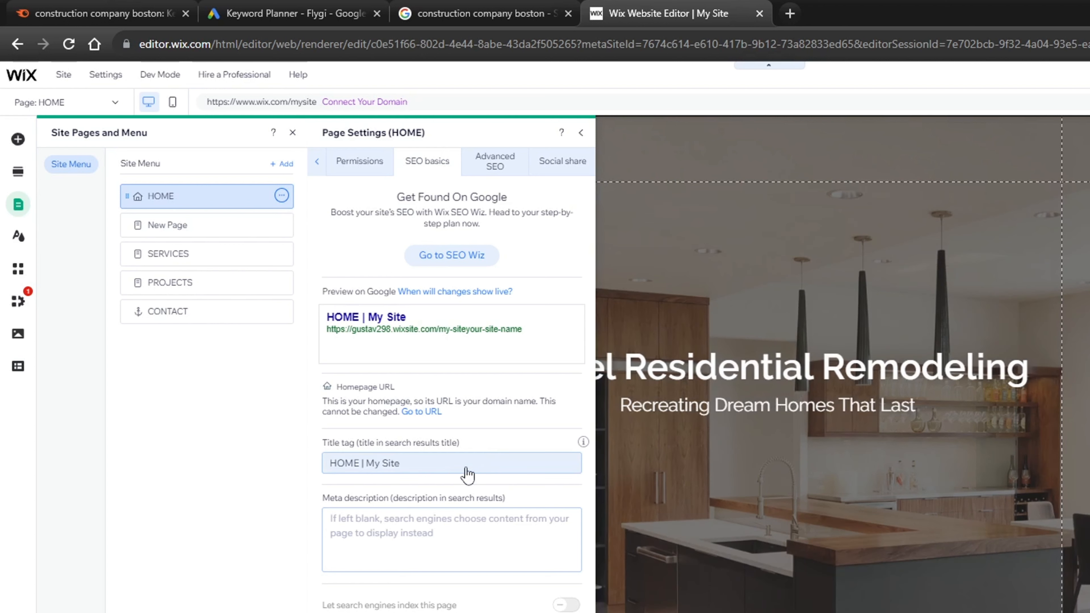
left_click(455, 460)
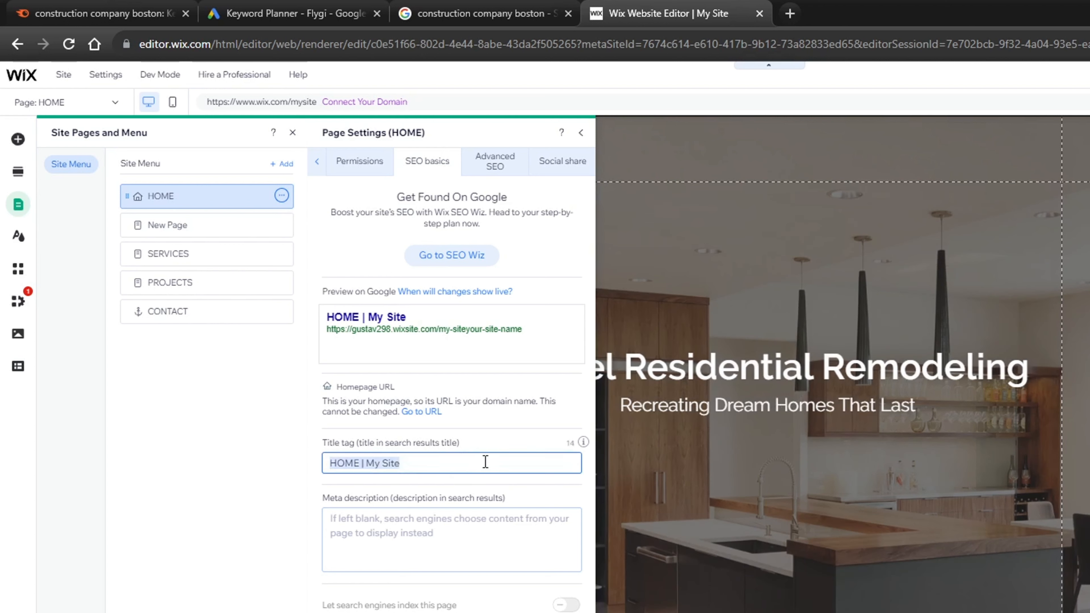
left_click(361, 466)
left_click_drag(354, 465, 319, 468)
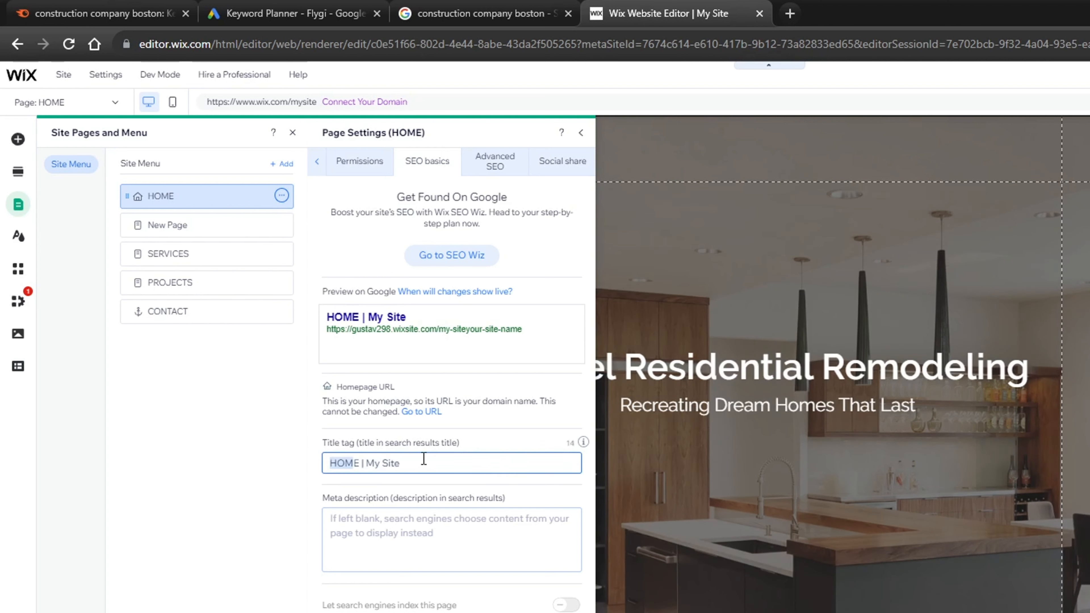
key("Right")
key("BackSpace")
key("BackSpace")
key("BackSpace")
key("BackSpace")
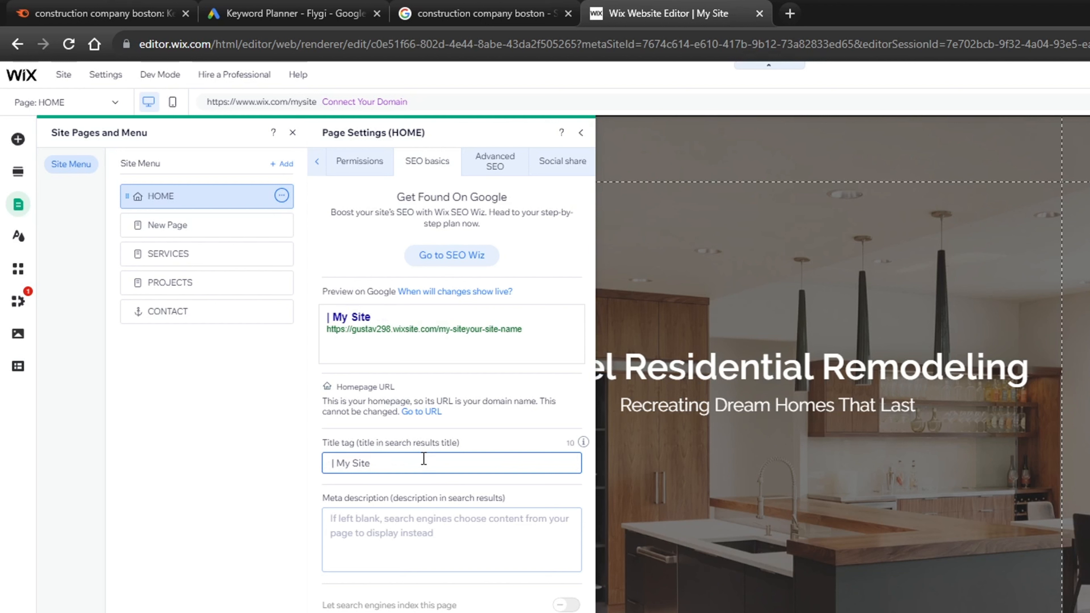
- Copy the query "construction company boston" from the Google search page and paste it before "| My Site" in the Wix title tag
left_click(487, 7)
scroll(225, 373, "up", 10)
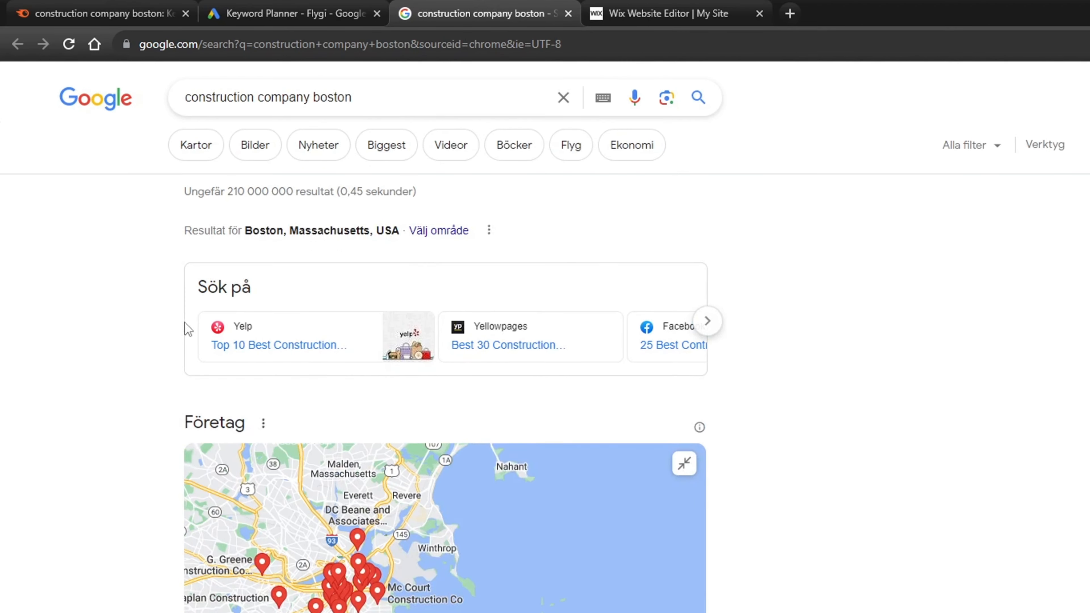
triple_click(419, 100)
key("ctrl+c")
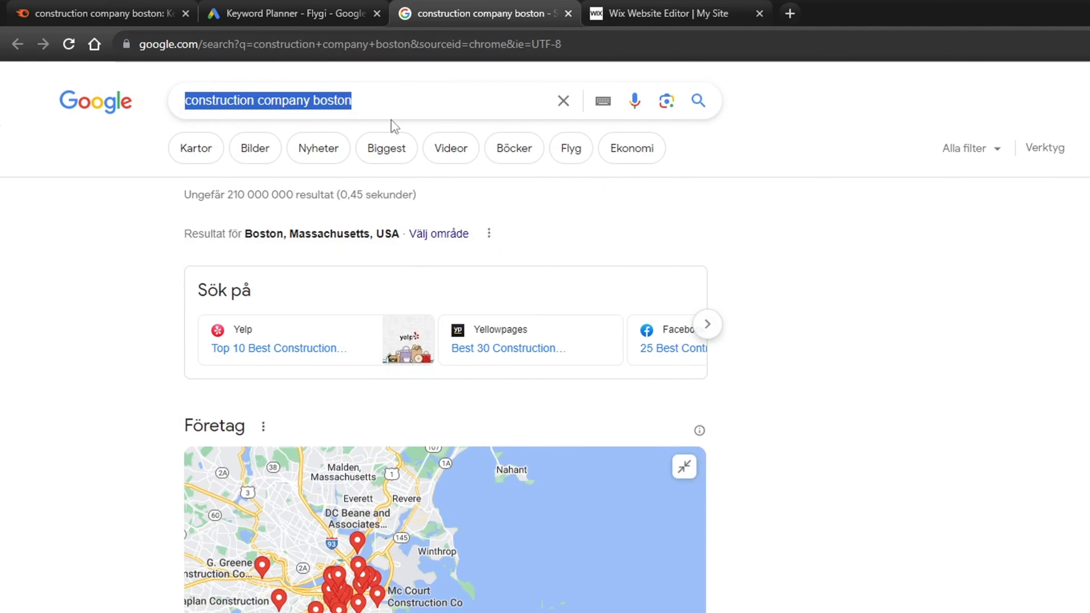
left_click(616, 11)
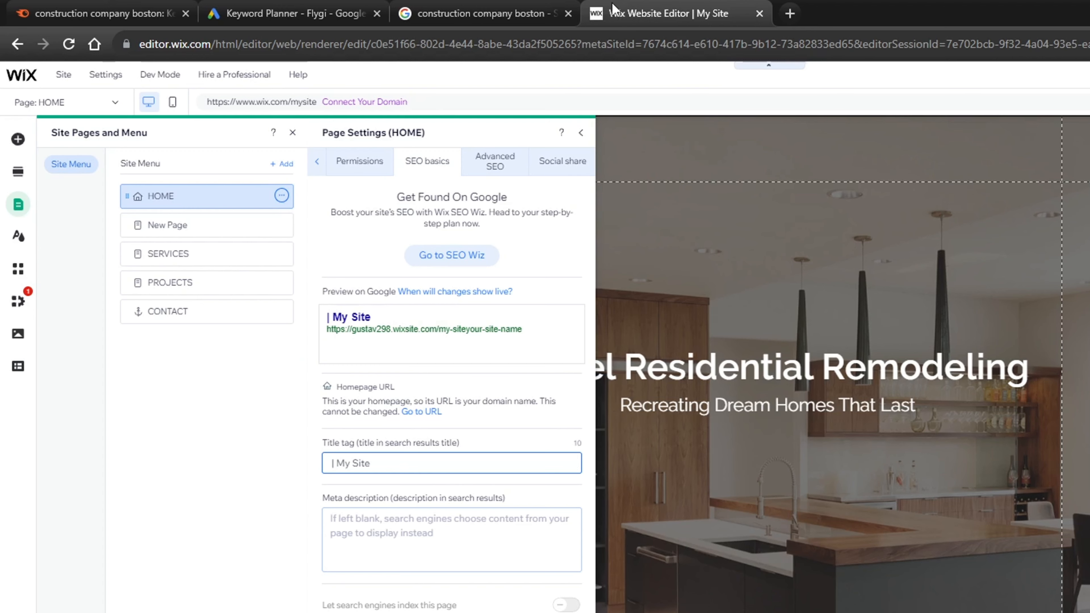
left_click(333, 463)
key("ctrl+v")
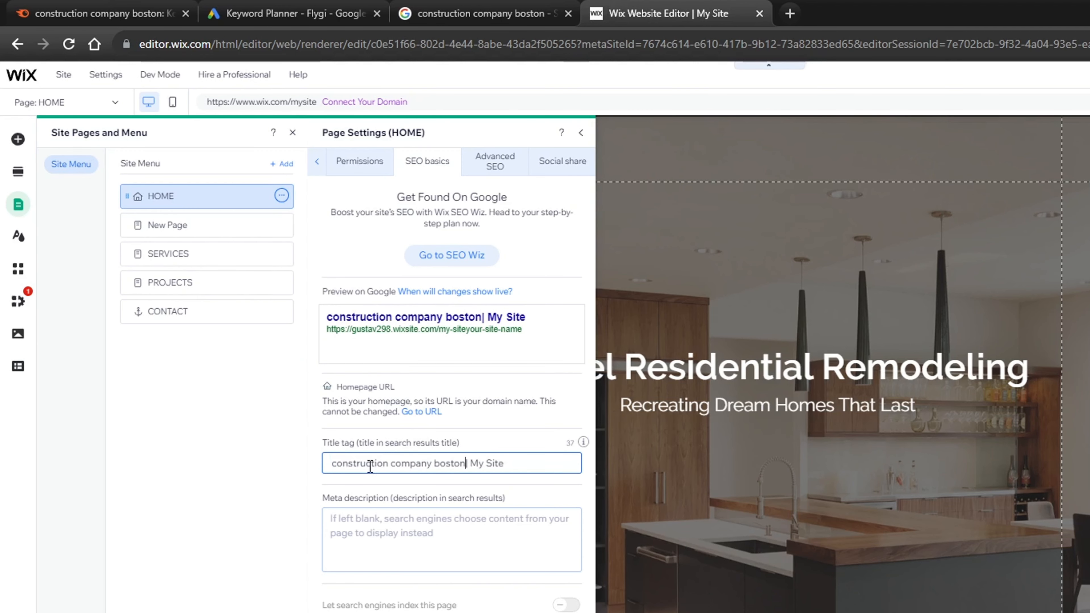
- Capitalize the keyword's words in the title tag so it reads "Construction Company Boston | My Site"
key("Home")
key("shift+Right")
type("C")
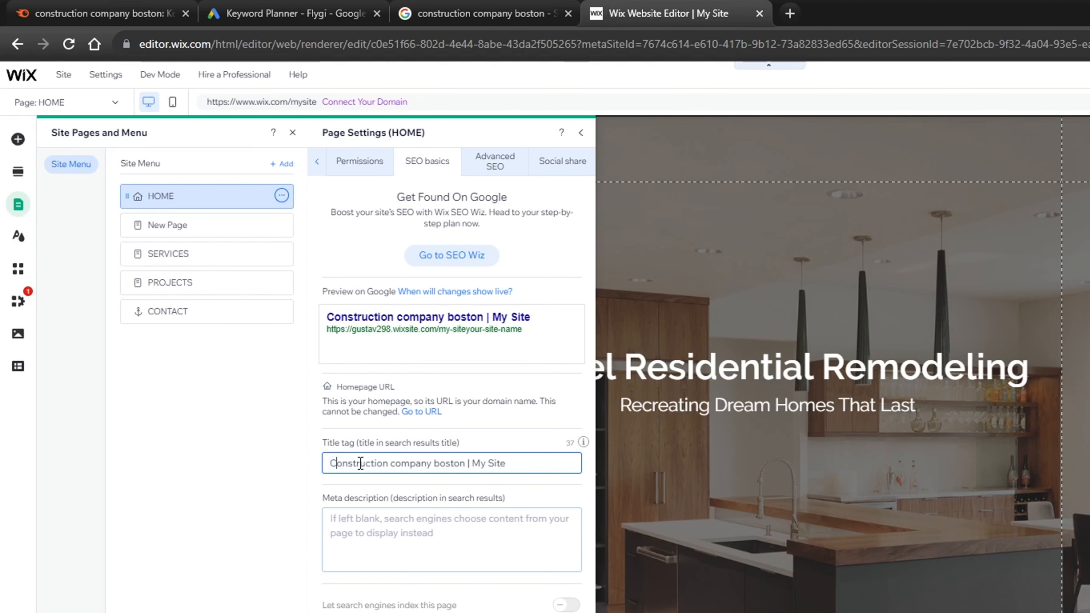
left_click(391, 464)
key("BackSpace")
key("shift+Right")
type("C")
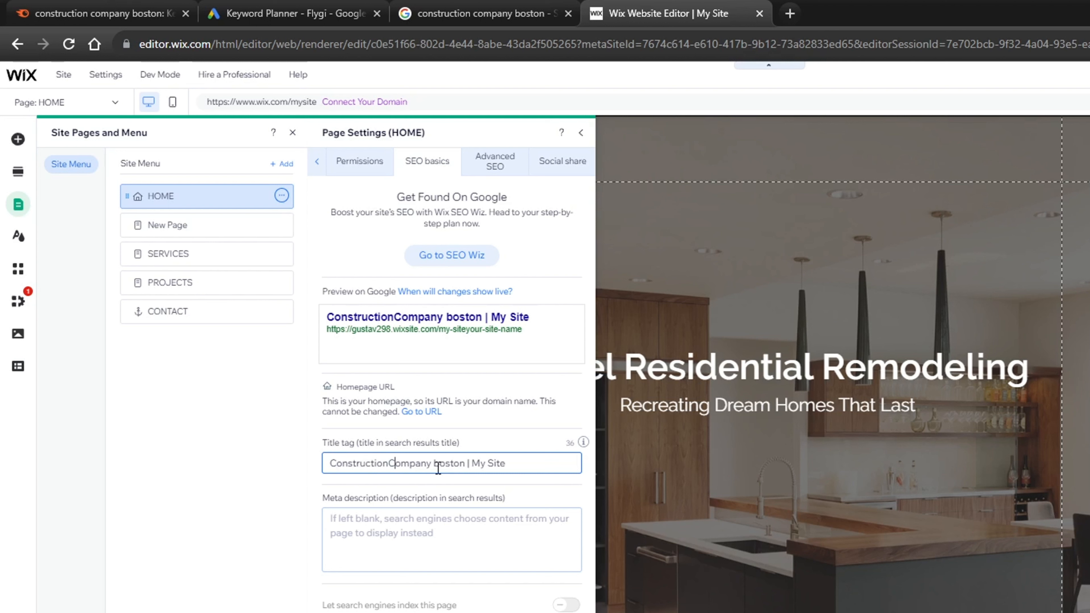
key("Left")
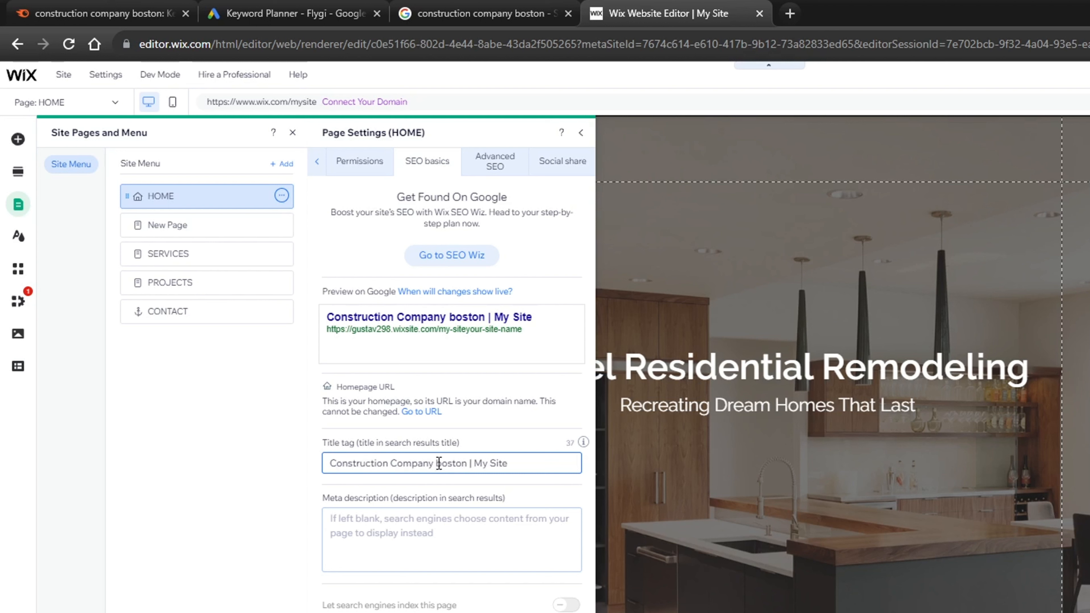
left_click_drag(437, 463, 440, 463)
type("B")
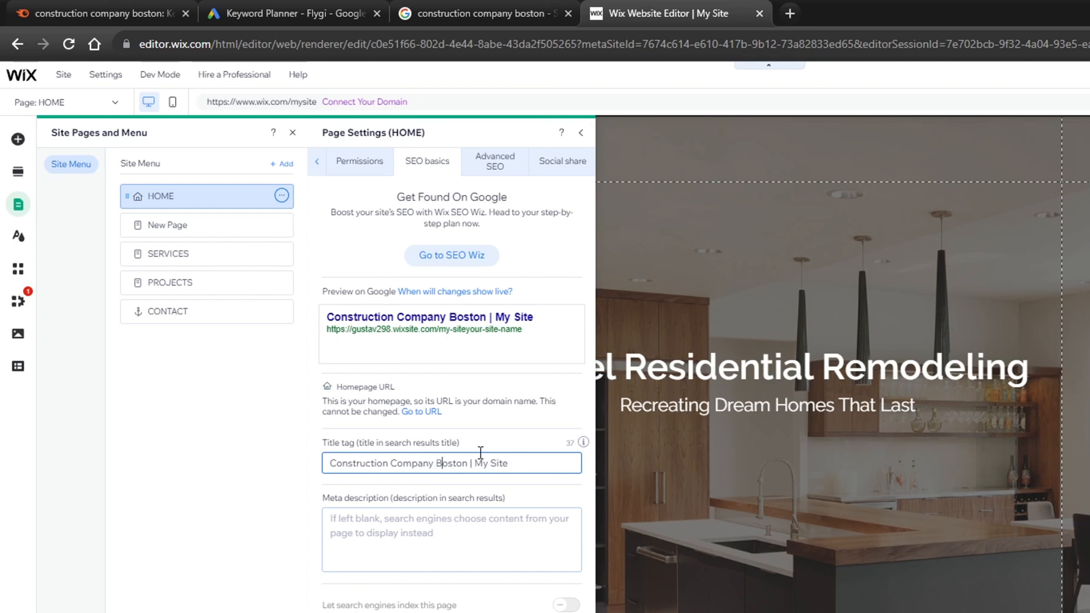
left_click_drag(470, 463, 258, 466)
left_click(423, 463)
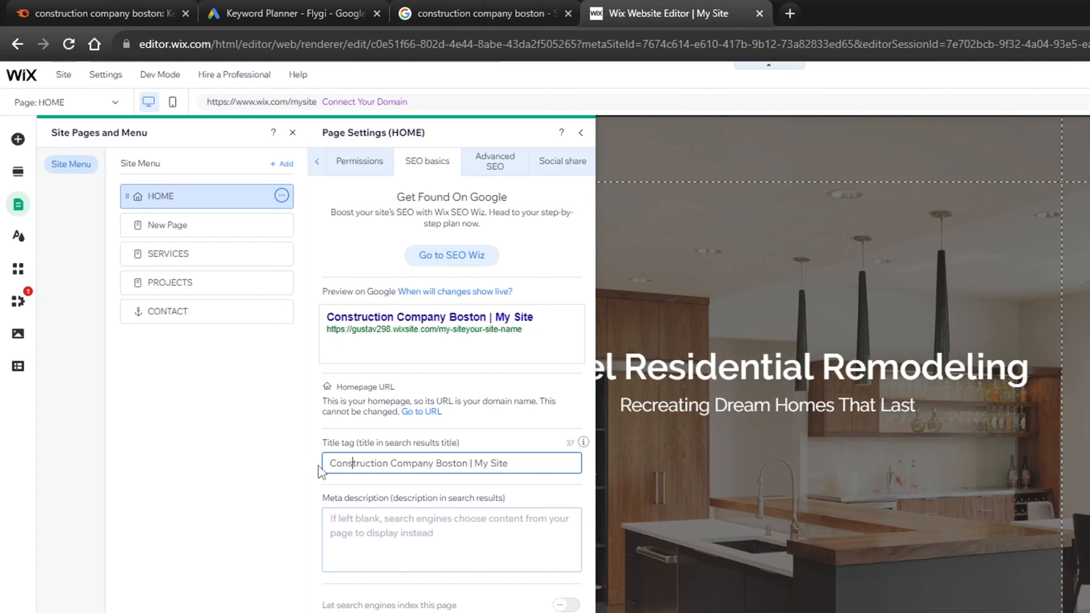
mouse_move(327, 463)
left_mouse_down()
mouse_move(510, 464)
mouse_move(321, 465)
left_mouse_up()
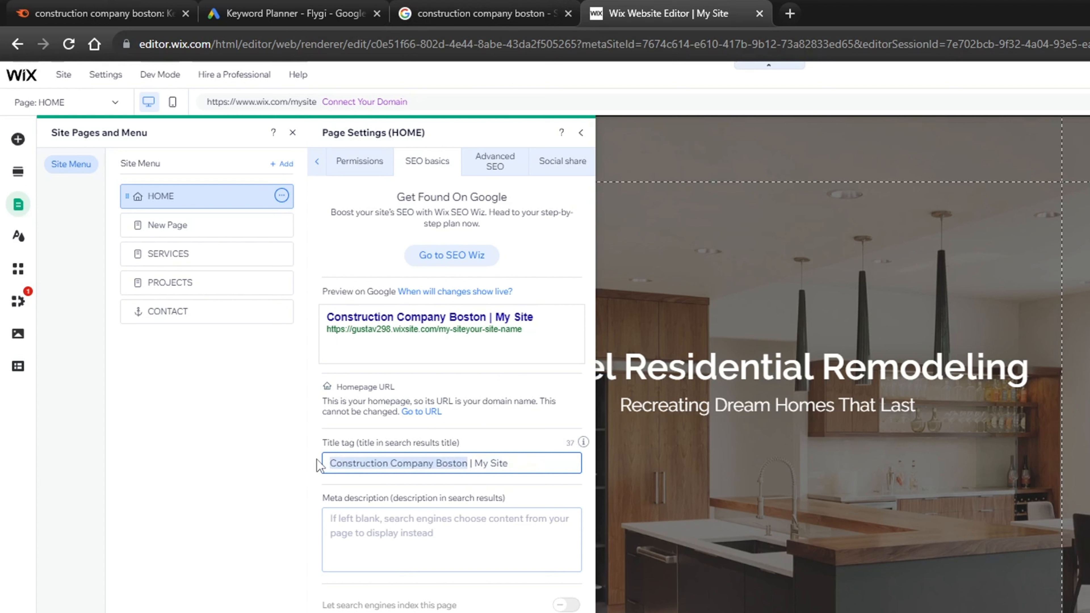
left_click(371, 461)
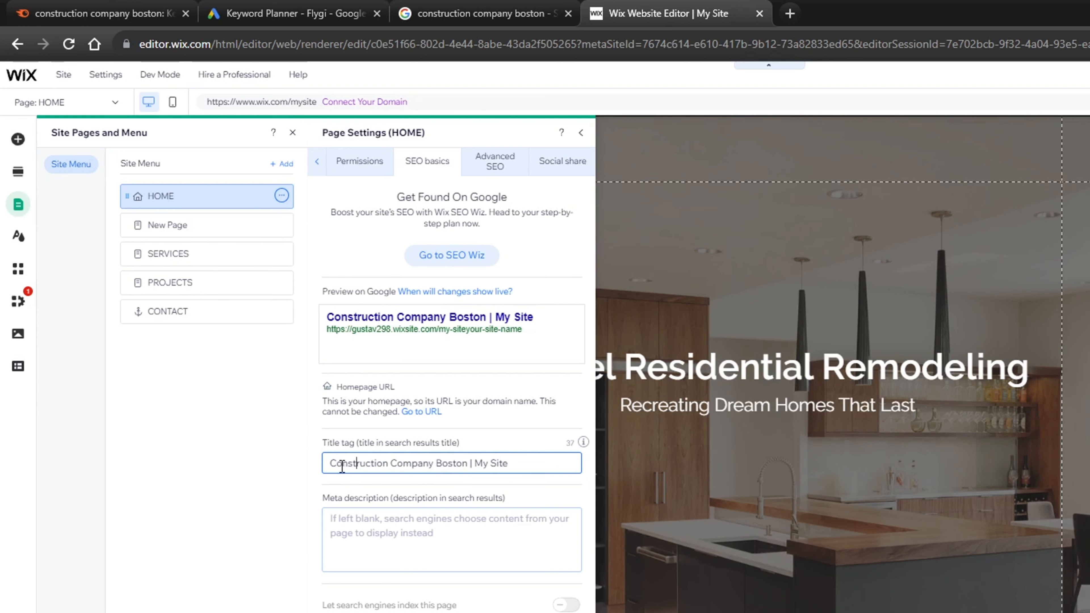
- Insert the word "in" before "Boston" in the title tag
left_click_drag(330, 465, 437, 465)
left_click(436, 464)
type("in")
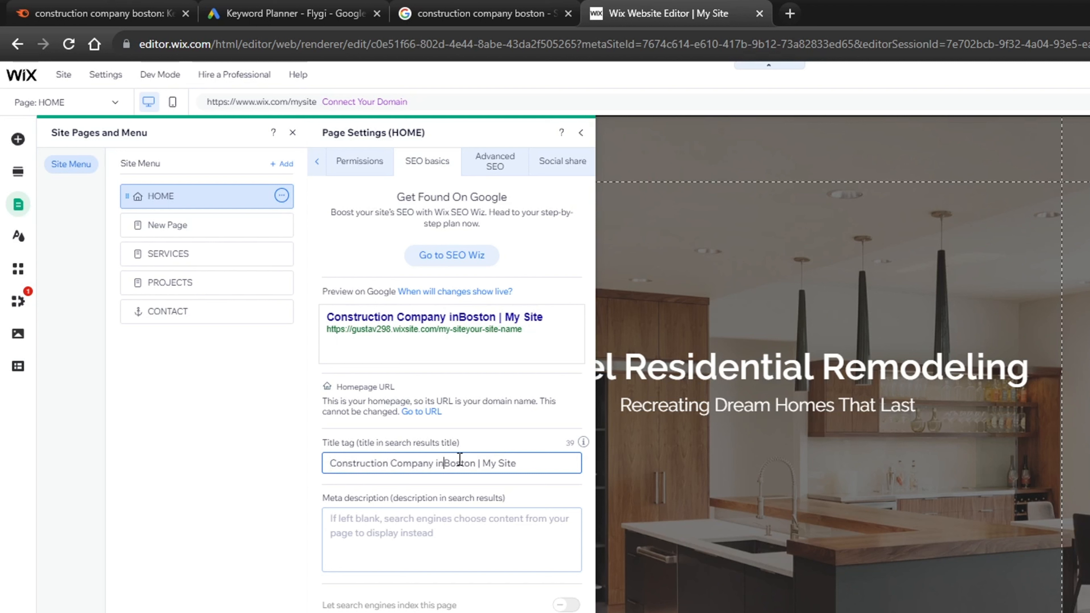
- Replace "My Site" in the title tag with the brand name "GustavSEO"
left_click_drag(485, 465, 547, 468)
key("BackSpace")
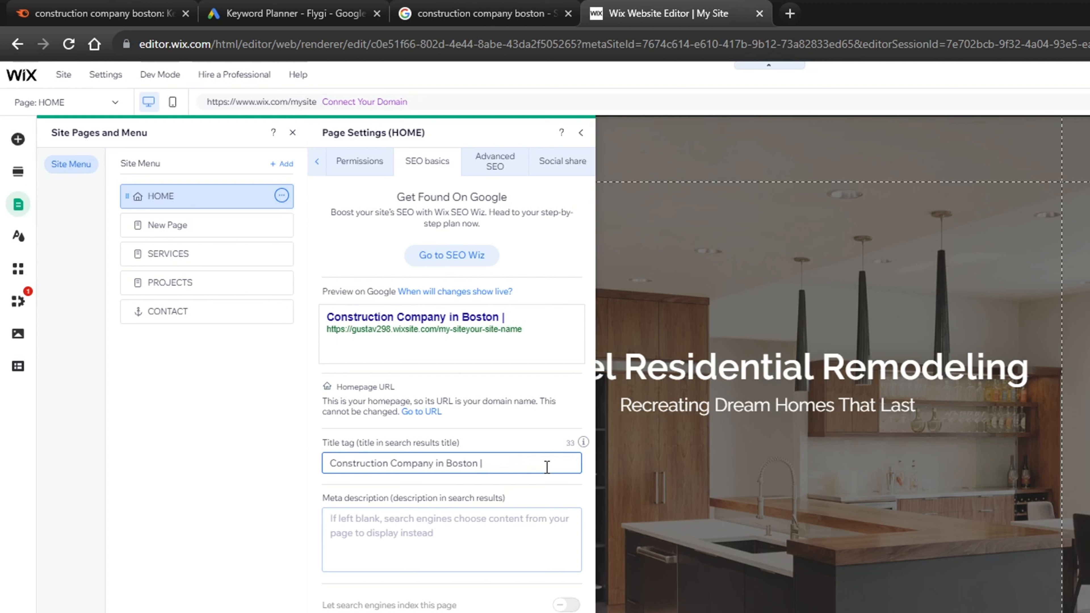
type("GustavSEO")
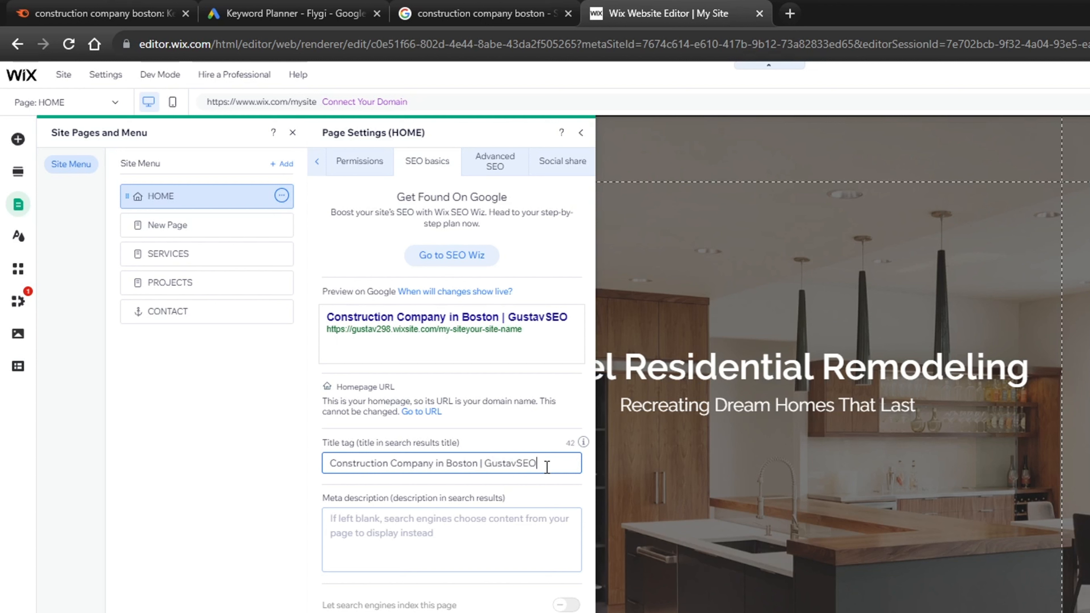
left_click(493, 442)
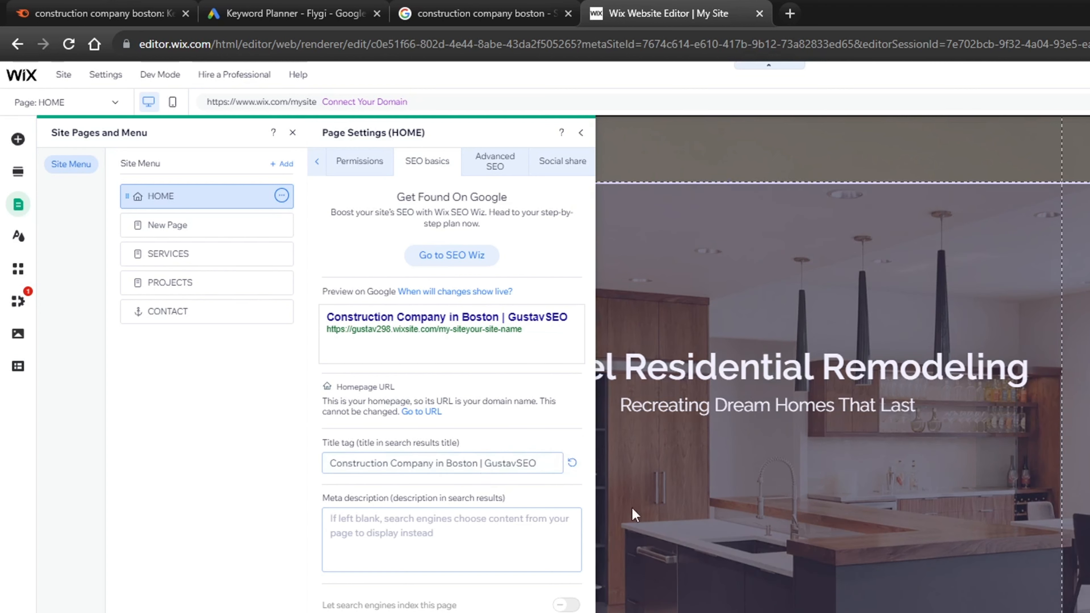
left_click(410, 470)
left_click(400, 467)
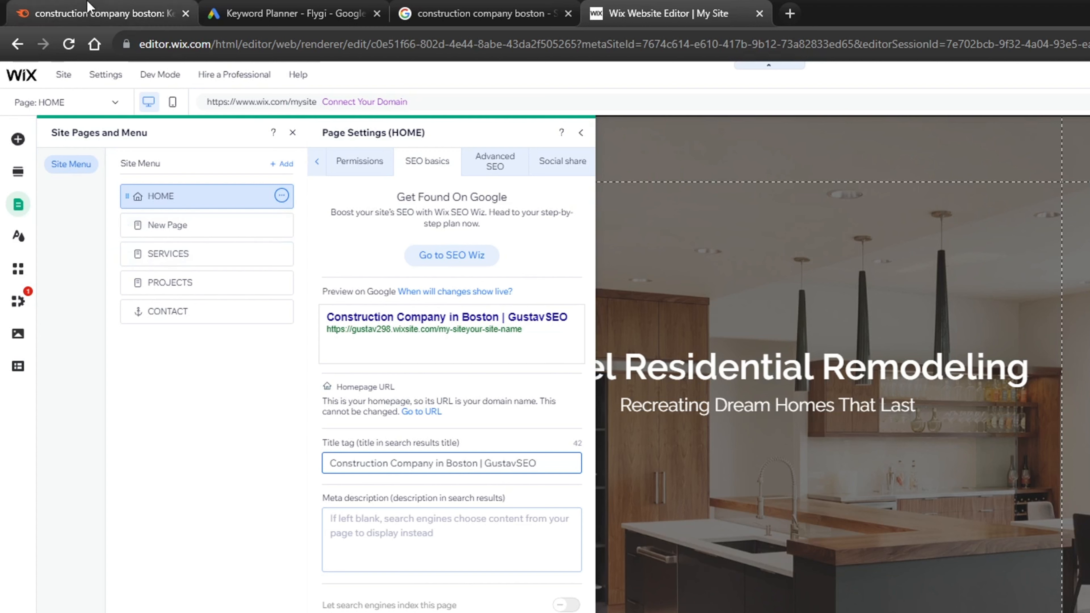
- Switch to Semrush's Keyword Magic Tool and review the searched keyword "construction company boston"
left_click(93, 12)
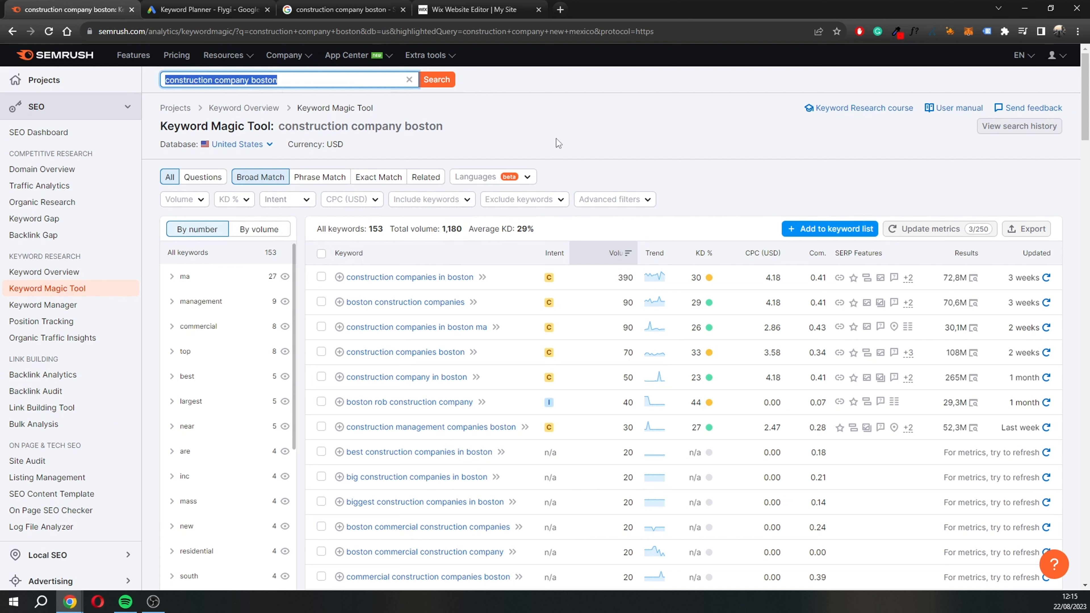
left_click(554, 131)
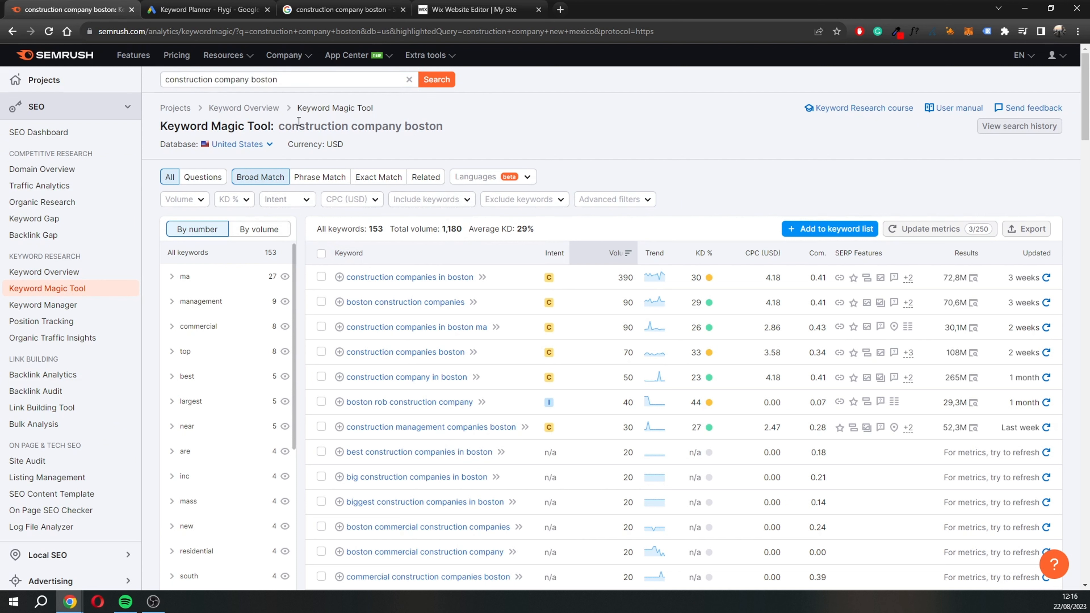
triple_click(191, 124)
left_click(565, 140)
left_click(306, 81)
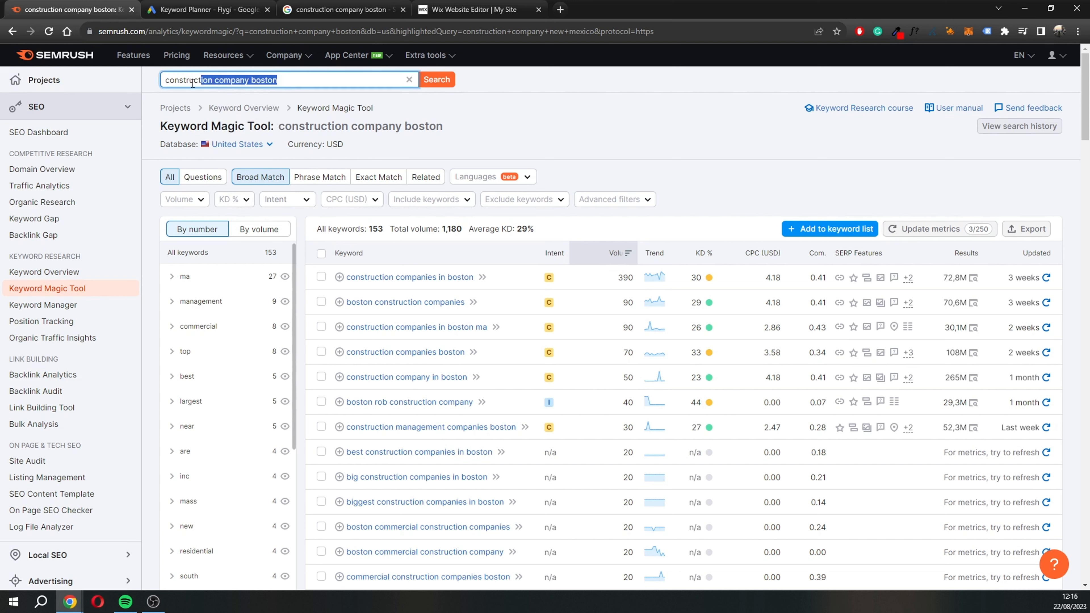
left_click_drag(306, 81, 150, 80)
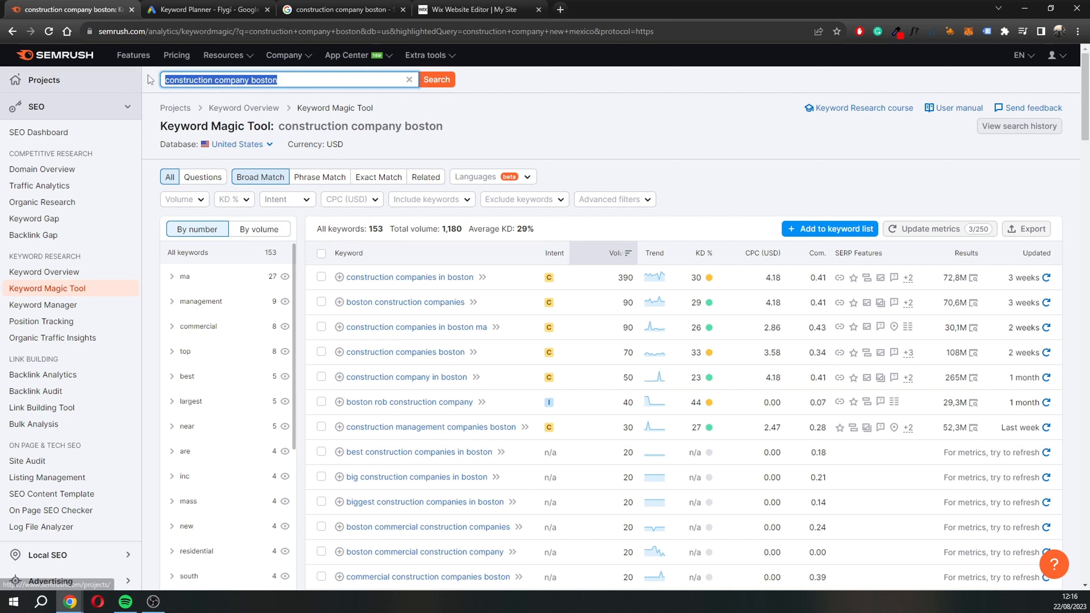
left_click(504, 115)
left_click_drag(300, 84, 169, 88)
left_click(216, 80)
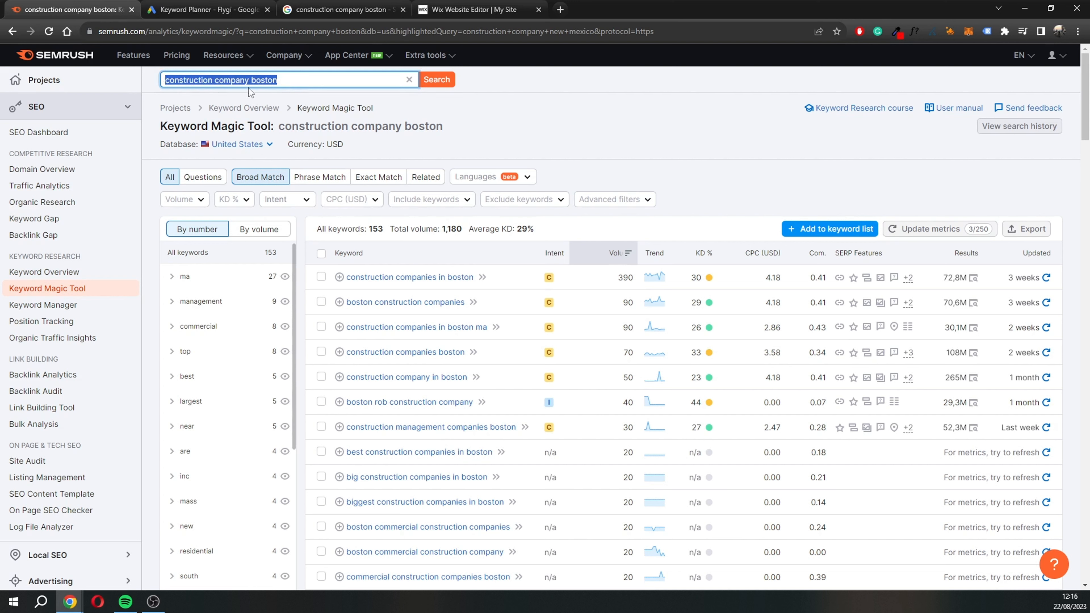
left_click(465, 116)
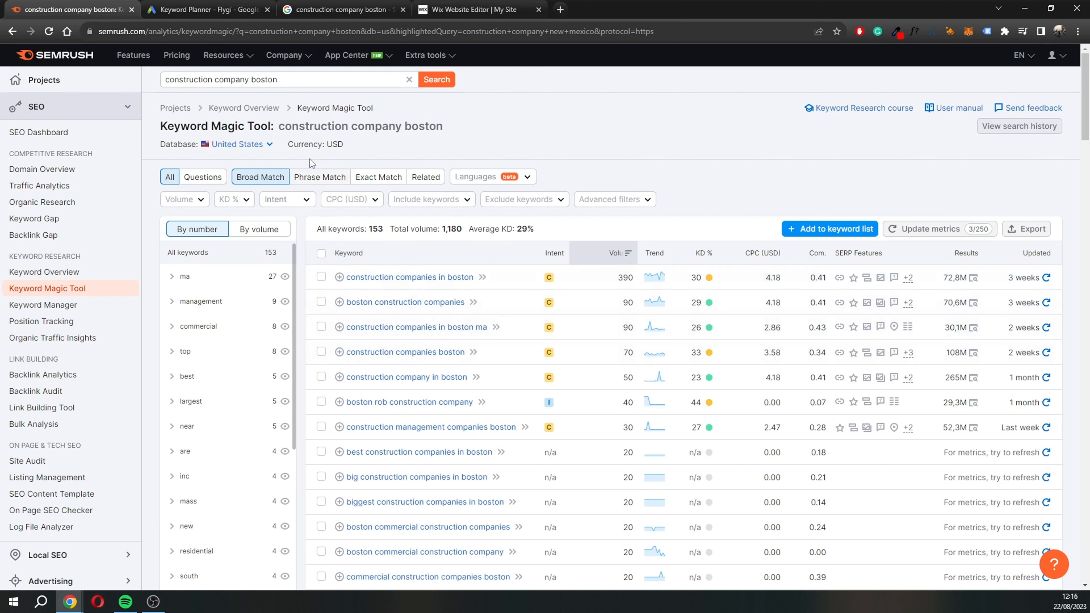
left_click_drag(335, 81, 155, 73)
left_click_drag(492, 102, 300, 131)
left_click(361, 128)
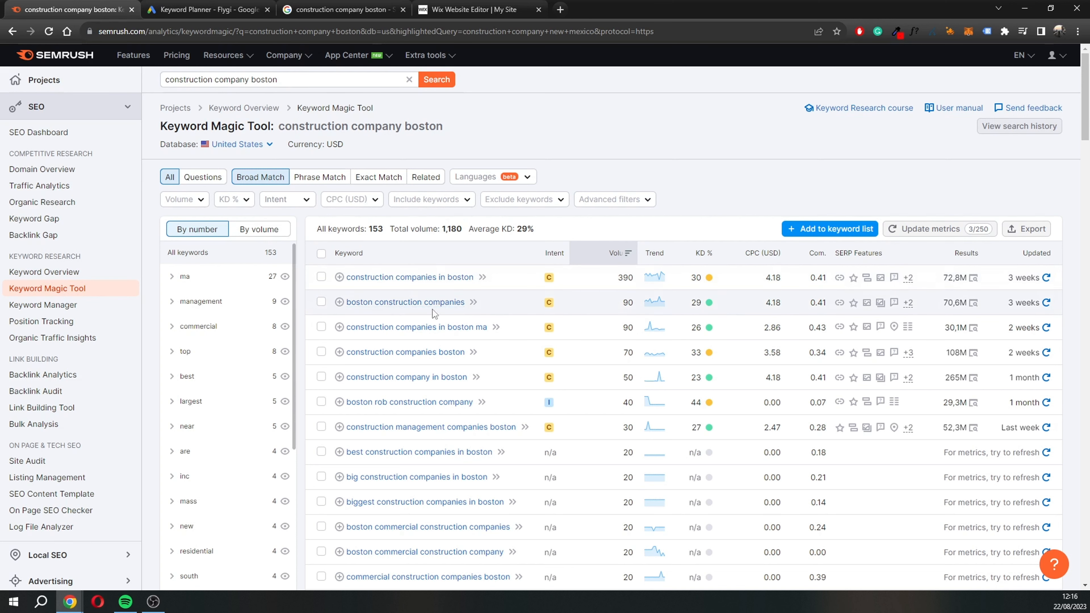
left_click_drag(293, 129, 465, 136)
left_click(465, 133)
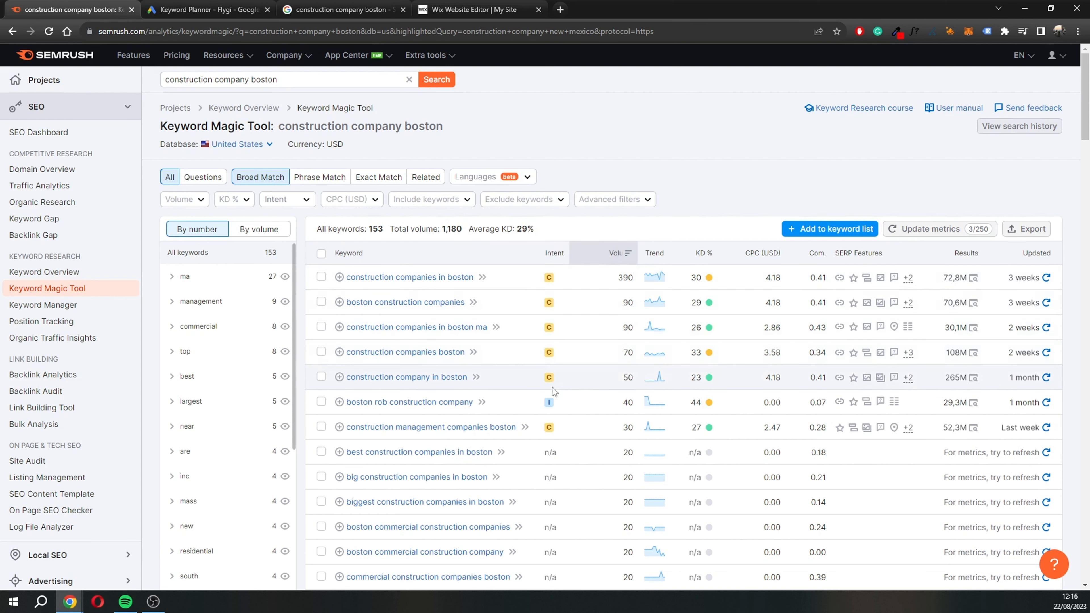
- Examine the intent, search volume, trend and keyword difficulty of the listed Boston construction keywords, starting with "construction companies in boston"
mouse_move(556, 277)
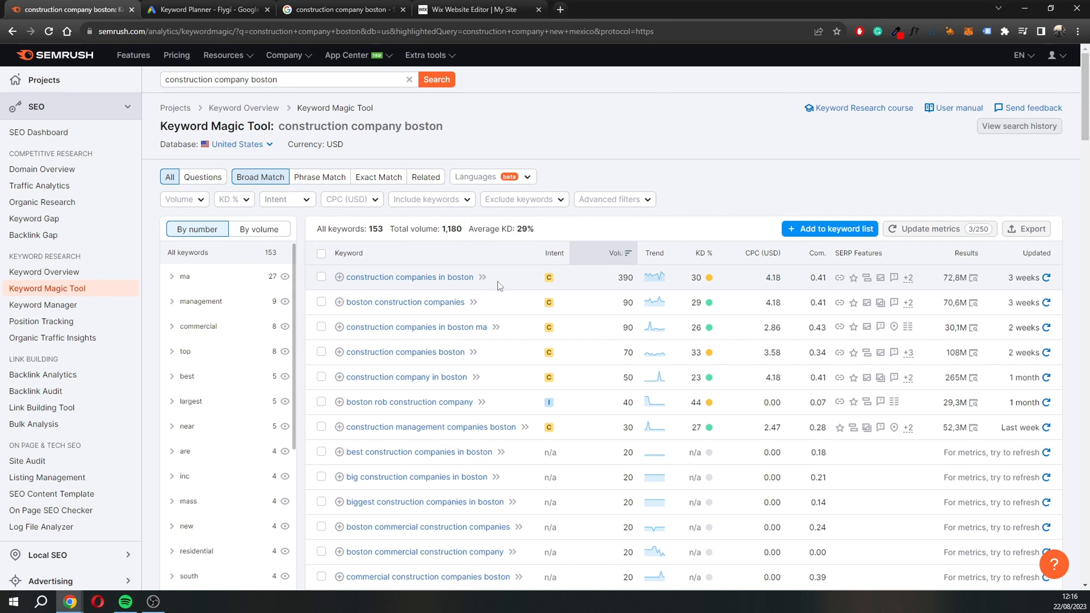
left_click_drag(504, 282, 374, 278)
left_click_drag(614, 278, 636, 279)
left_click(623, 278)
left_click_drag(623, 300, 628, 402)
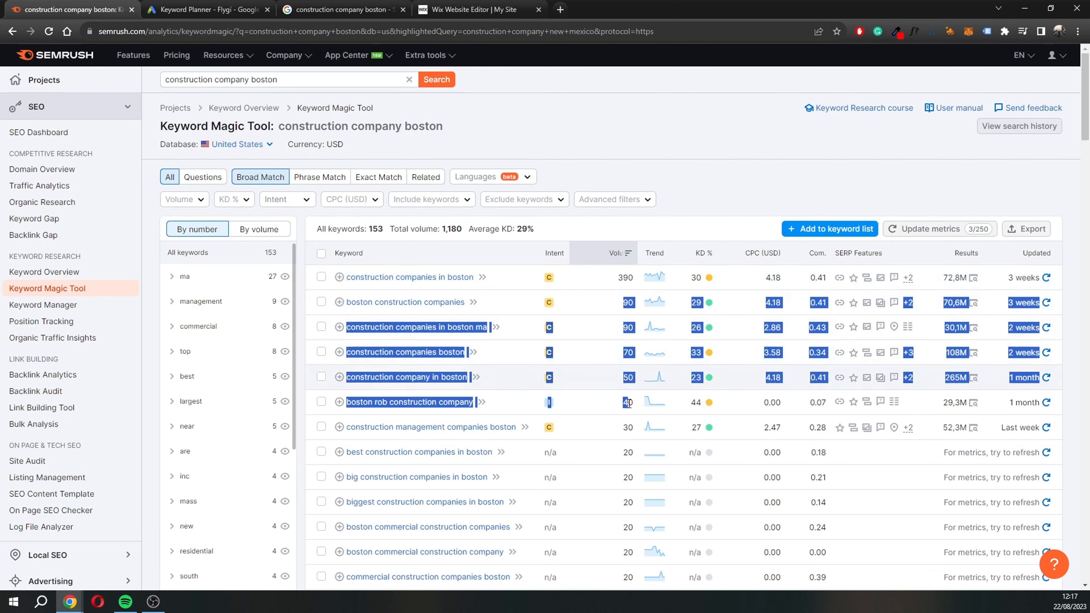
left_click(627, 232)
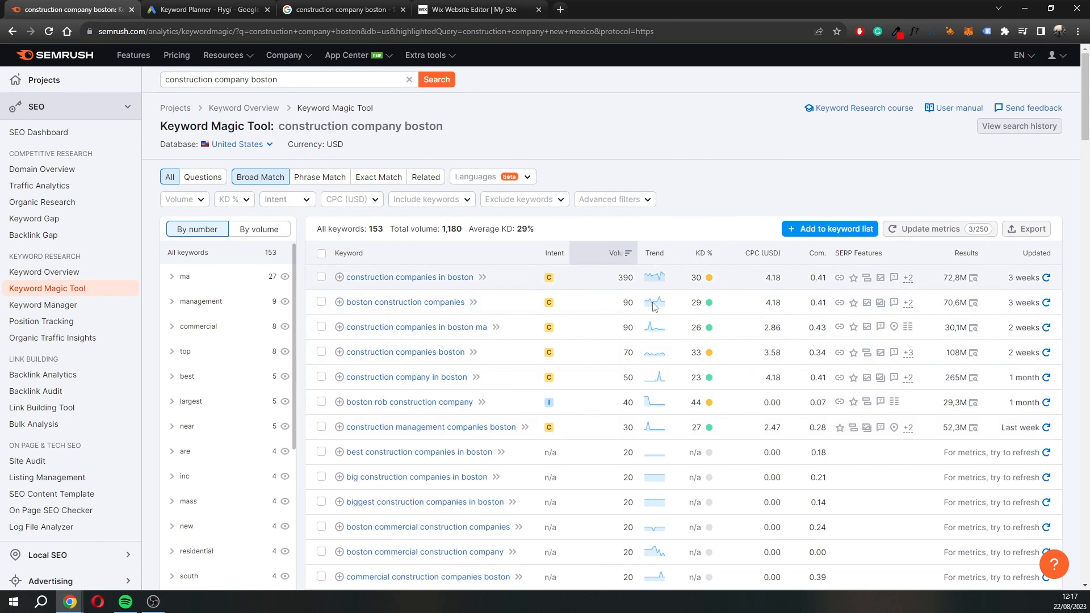
scroll(656, 318, "down", 3)
scroll(658, 337, "up", 3)
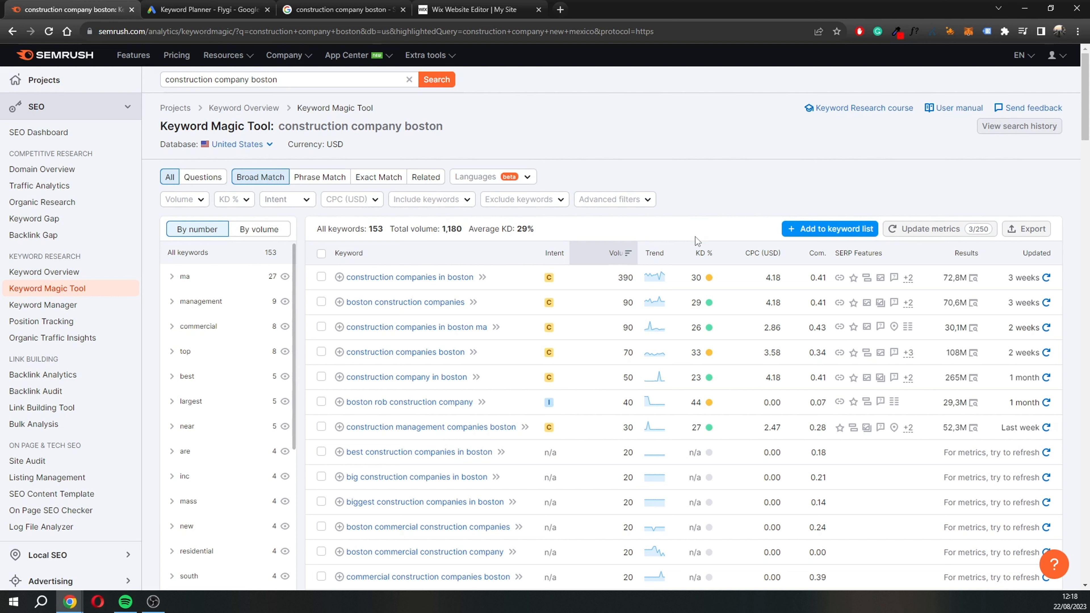
mouse_move(701, 280)
- Switch to Google Ads Keyword Planner and change the targeted location from United States to Boston, Massachusetts
left_click(214, 10)
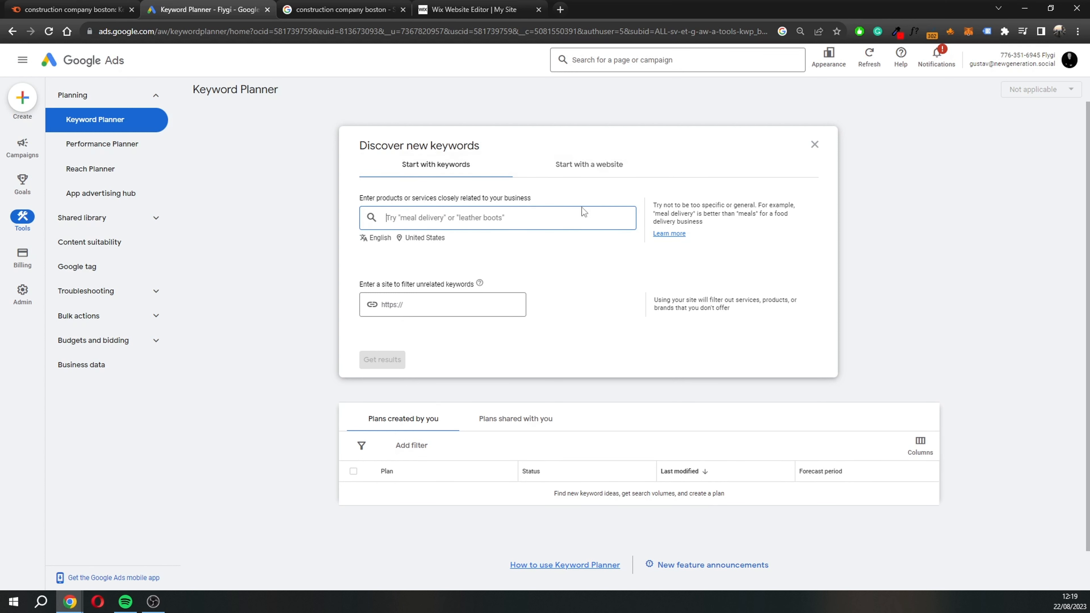
left_click(378, 241)
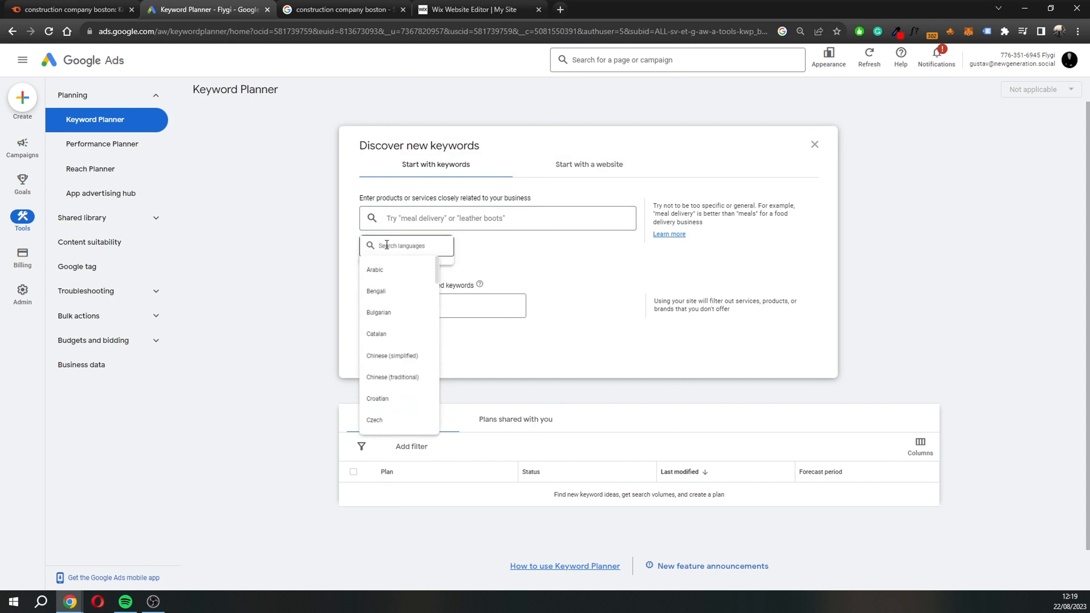
left_click(517, 260)
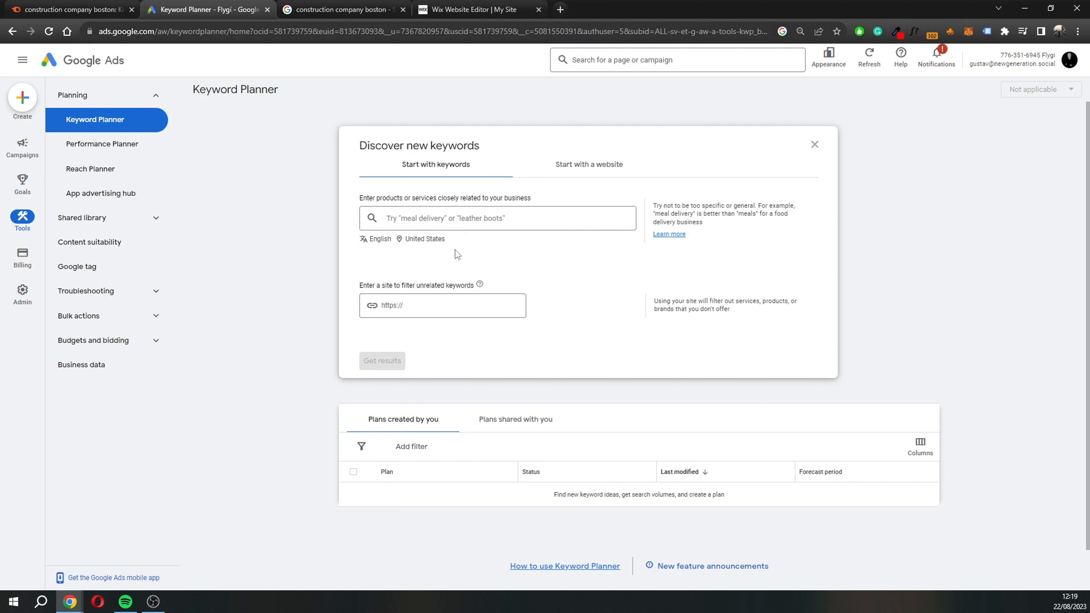
left_click(426, 242)
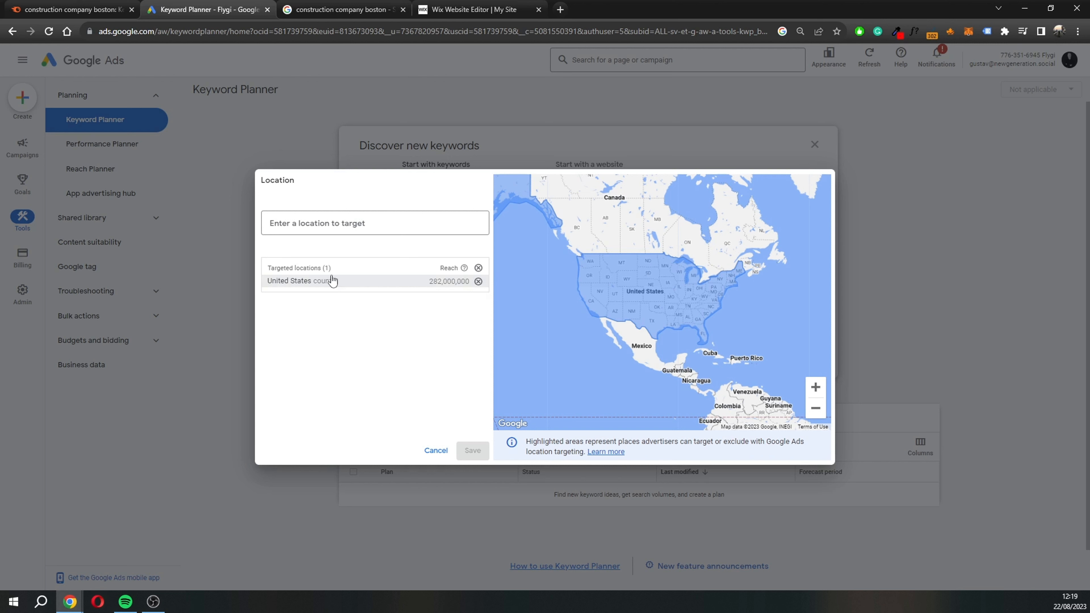
left_click(478, 282)
type("boston")
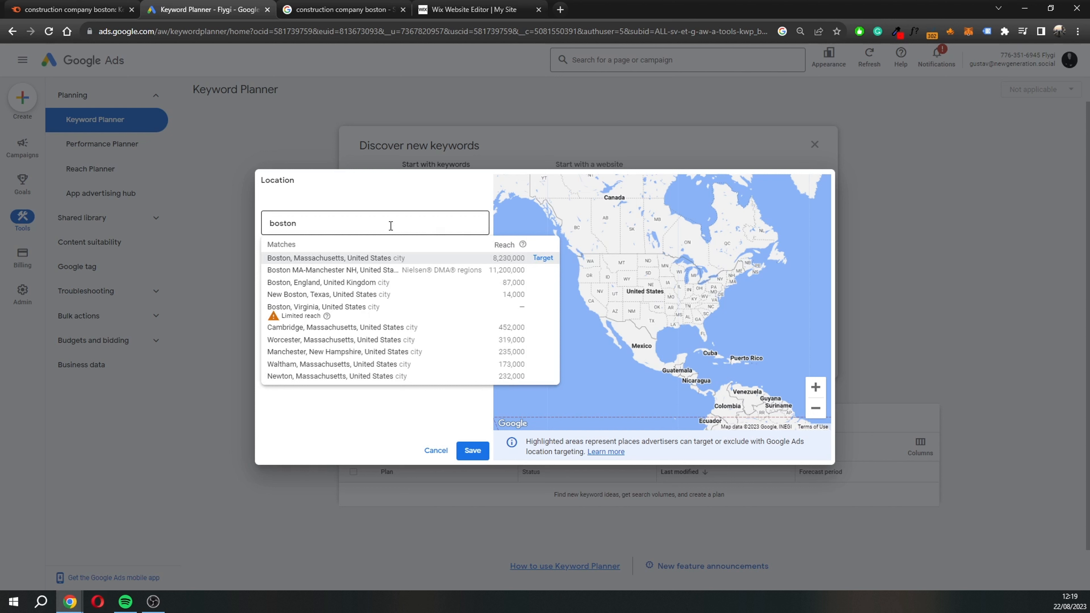
left_click(377, 258)
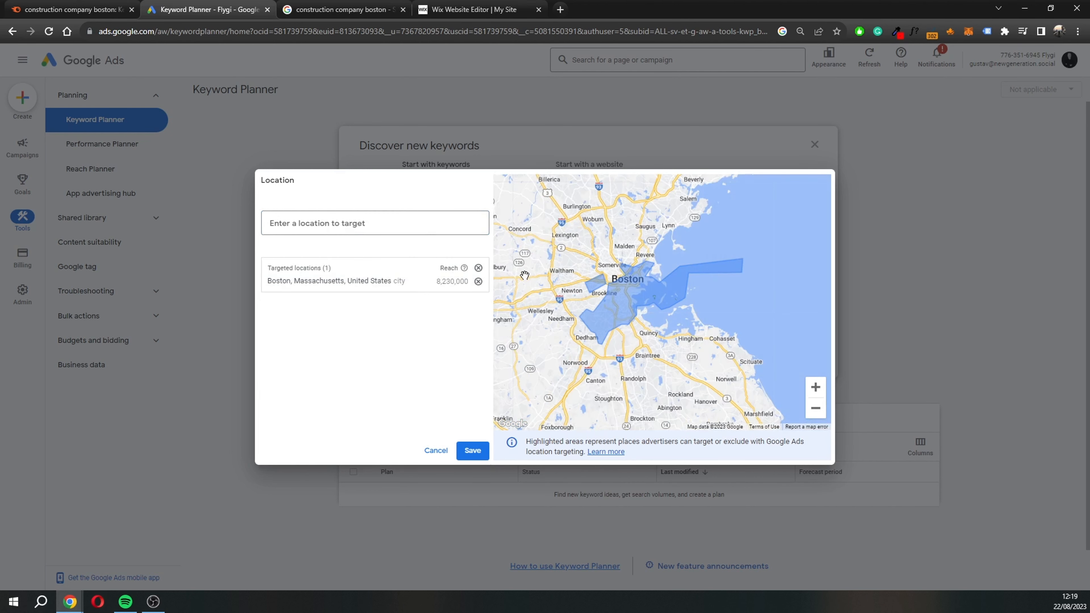
type("boston")
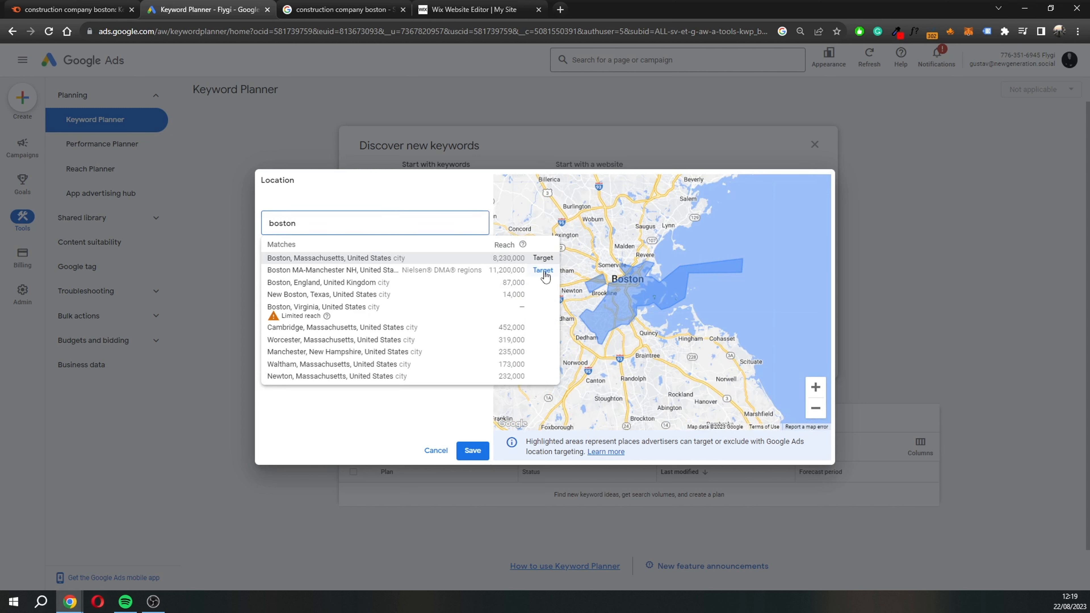
left_click(543, 258)
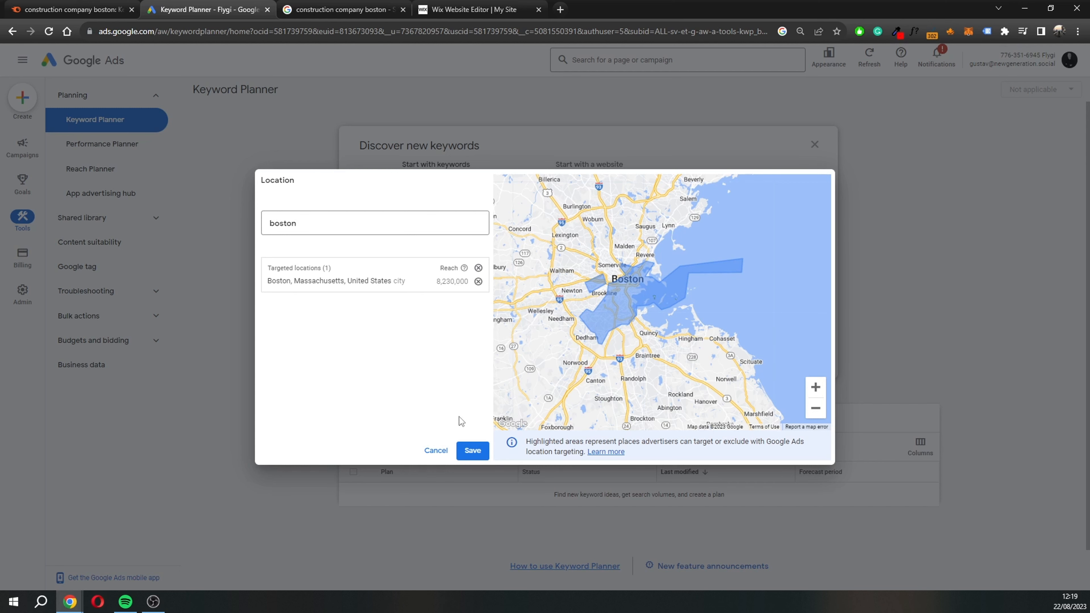
left_click(472, 450)
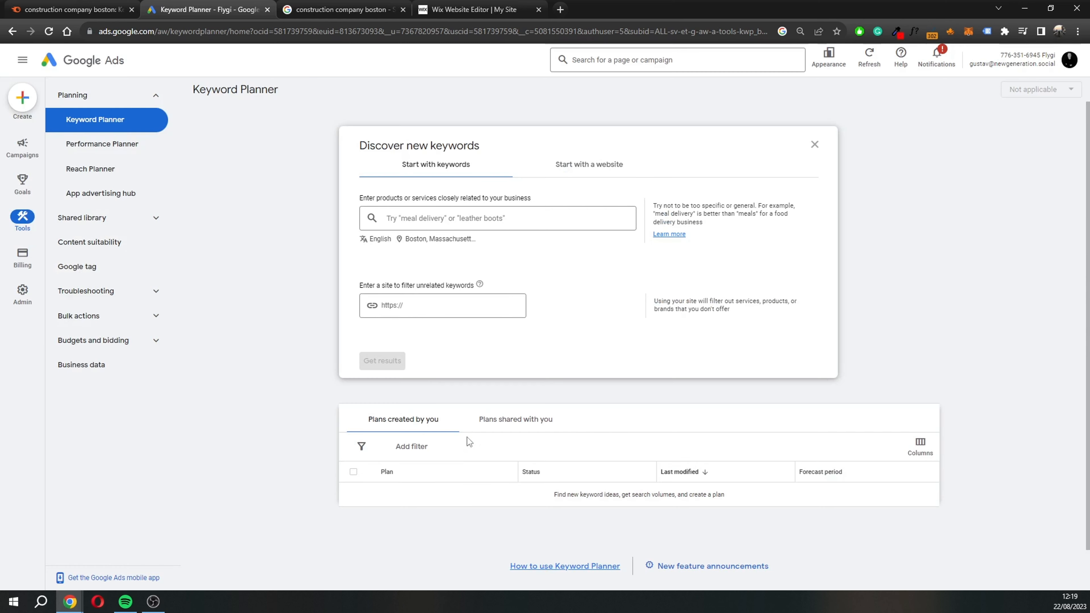
- Get keyword ideas for "construction company boston"
type("construction company boston")
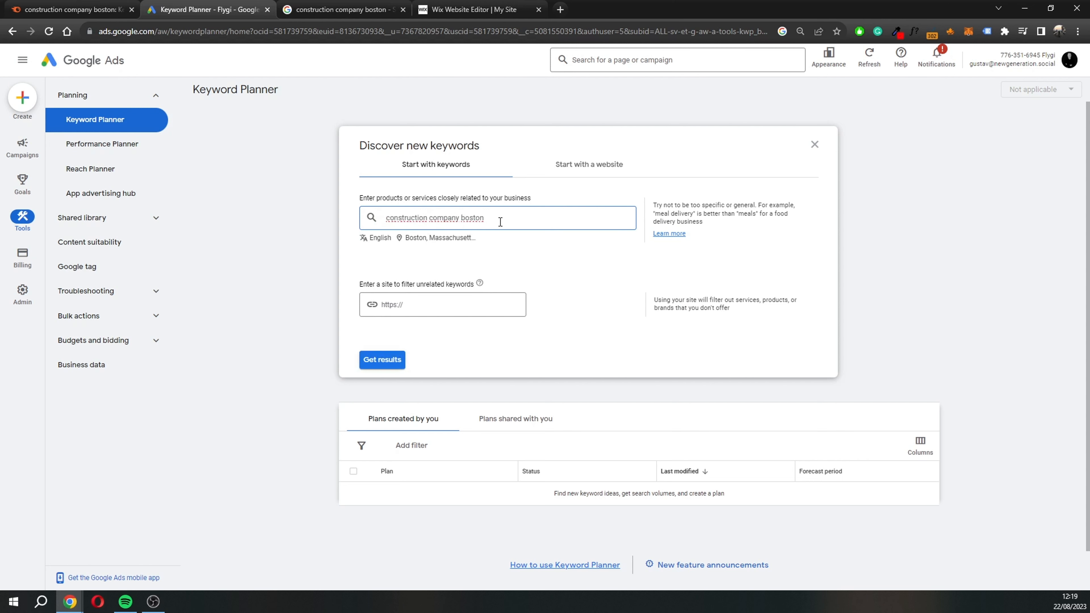
left_click(392, 360)
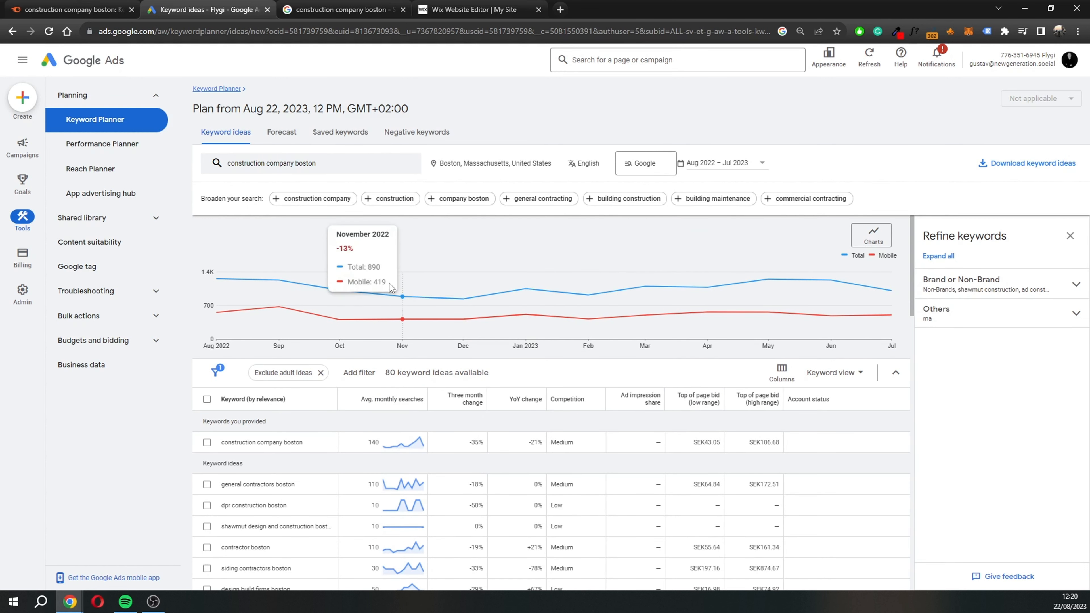
- Examine the monthly search trend of "construction company boston" and the competition levels of the keyword ideas
scroll(381, 298, "down", 1)
scroll(408, 350, "down", 1)
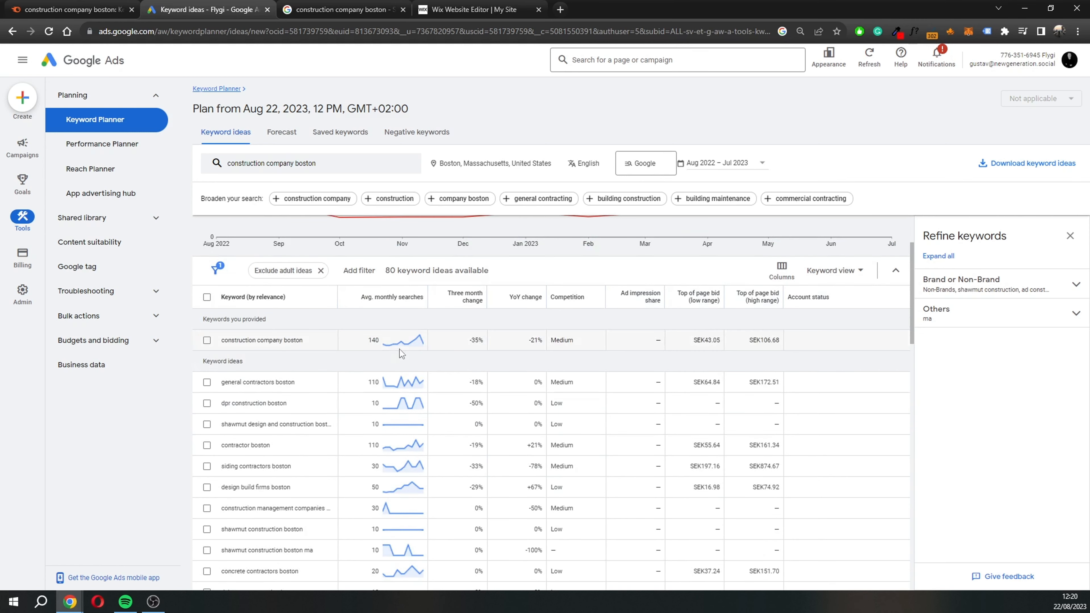
mouse_move(403, 343)
mouse_move(417, 342)
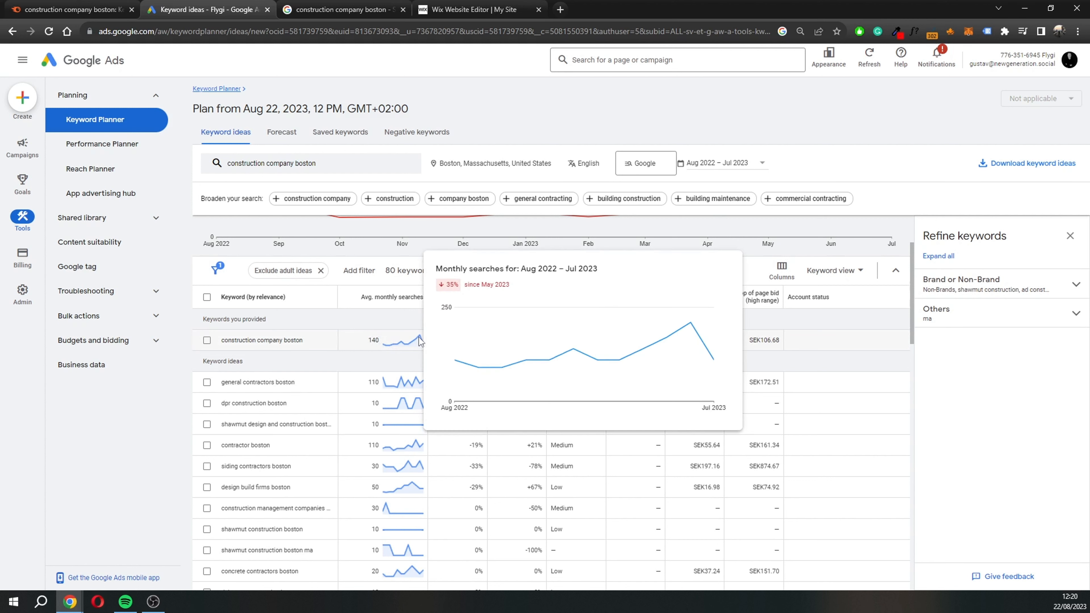
mouse_move(685, 334)
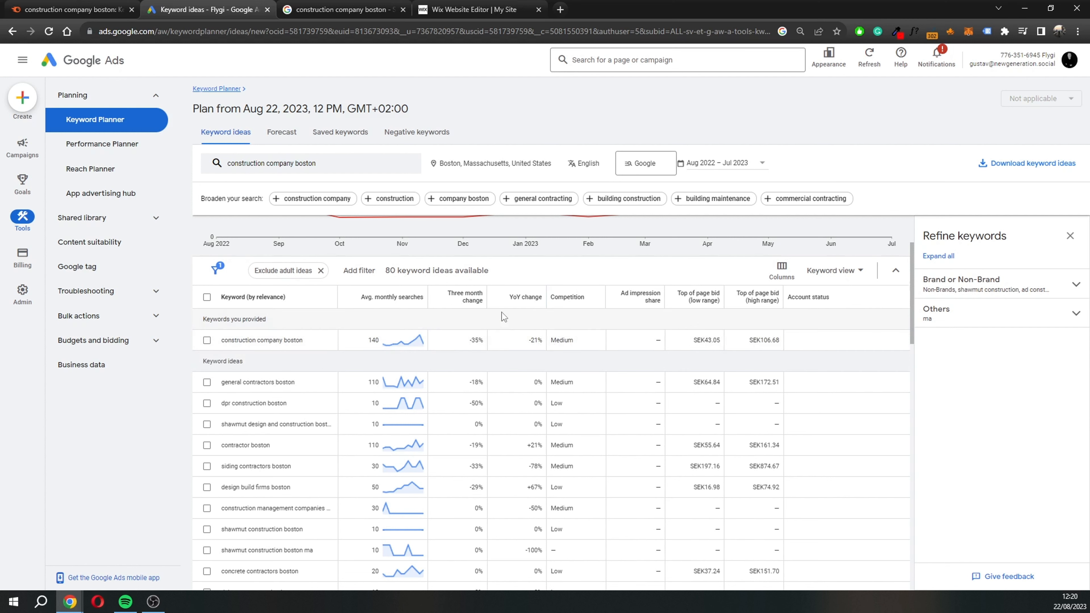
mouse_move(573, 300)
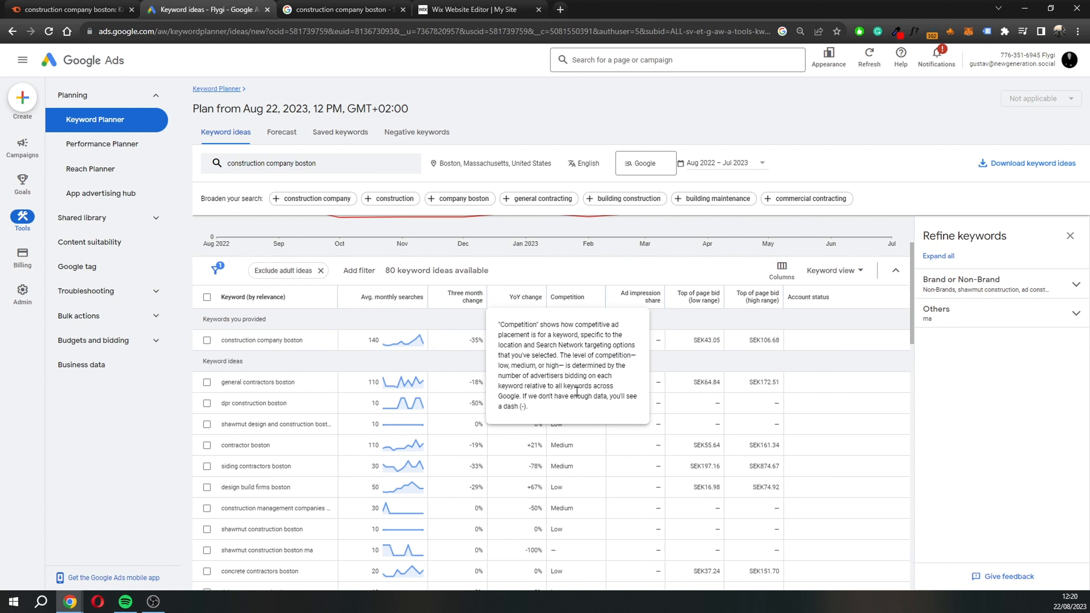
left_click_drag(570, 340, 572, 381)
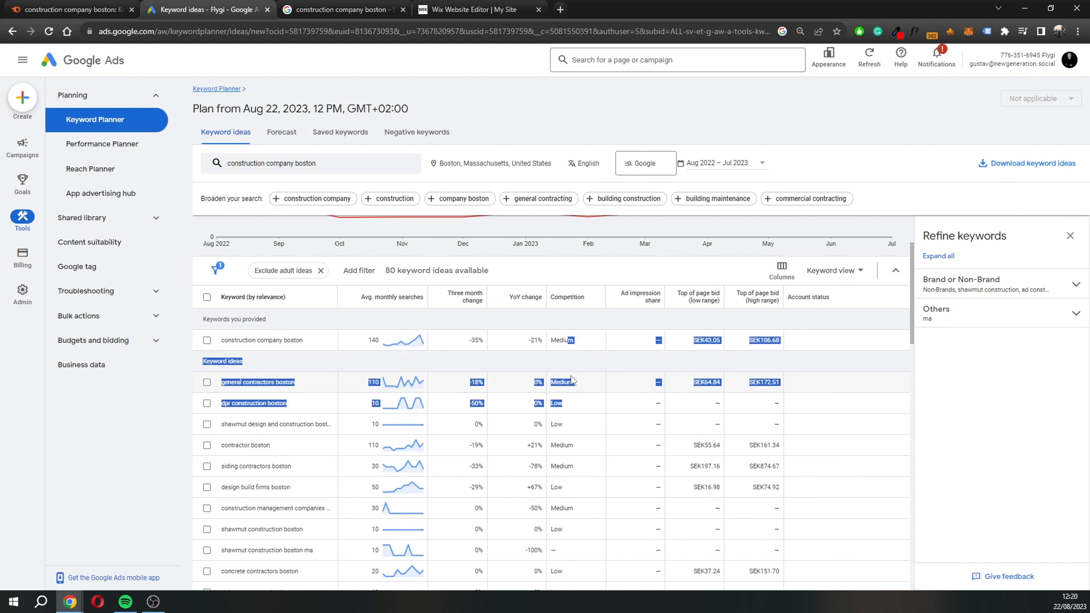
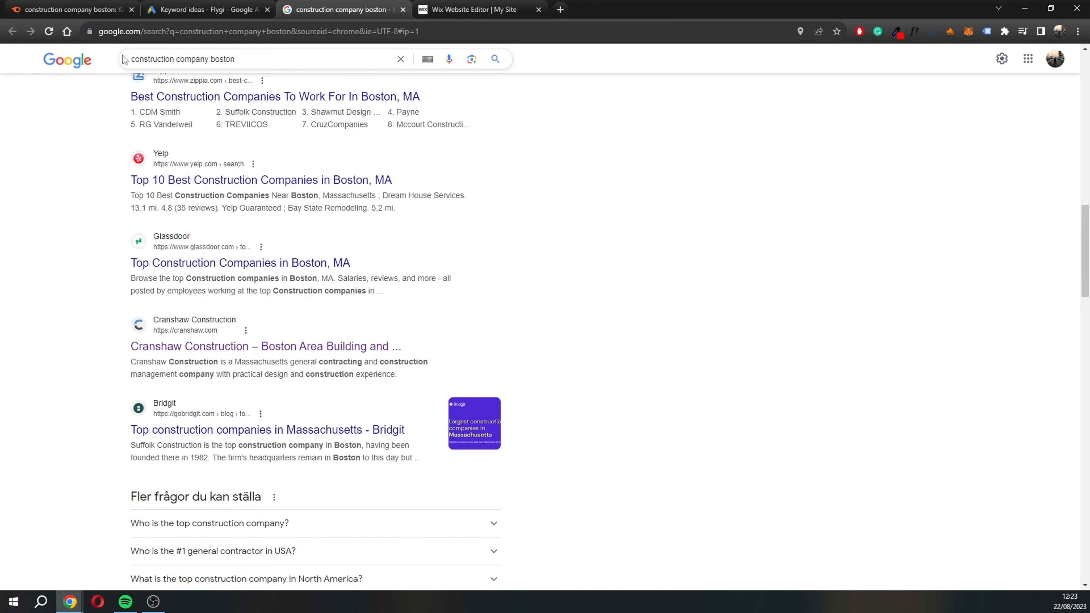
- From the Google results for "construction company boston", open the Zippia, Yelp and Glassdoor pages in new tabs and view the Zippia page
scroll(75, 300, "up", 7)
scroll(95, 297, "down", 7)
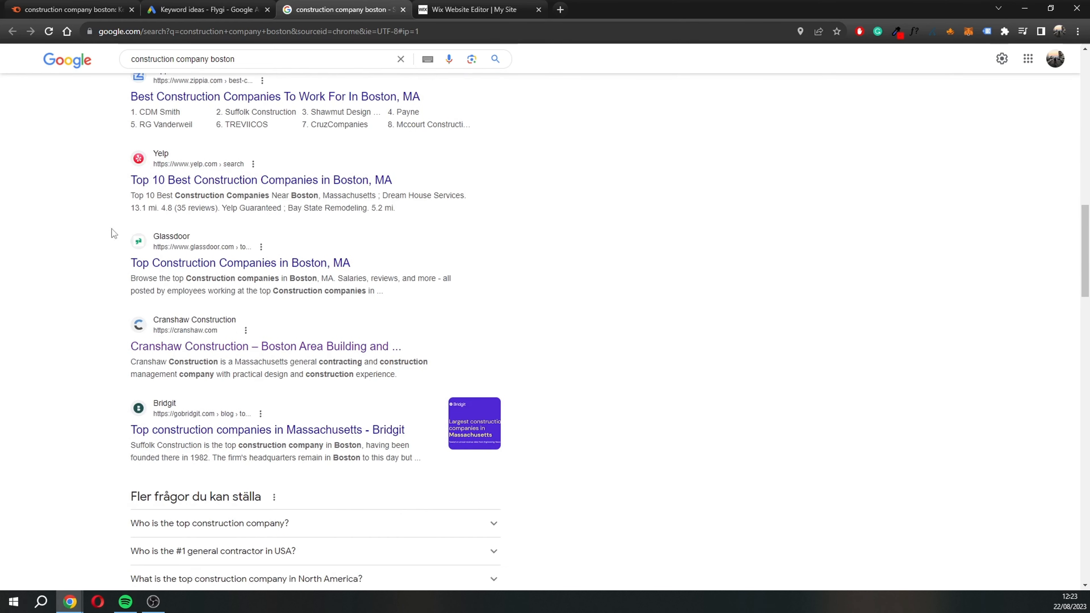
scroll(80, 242, "up", 3)
scroll(90, 239, "down", 1)
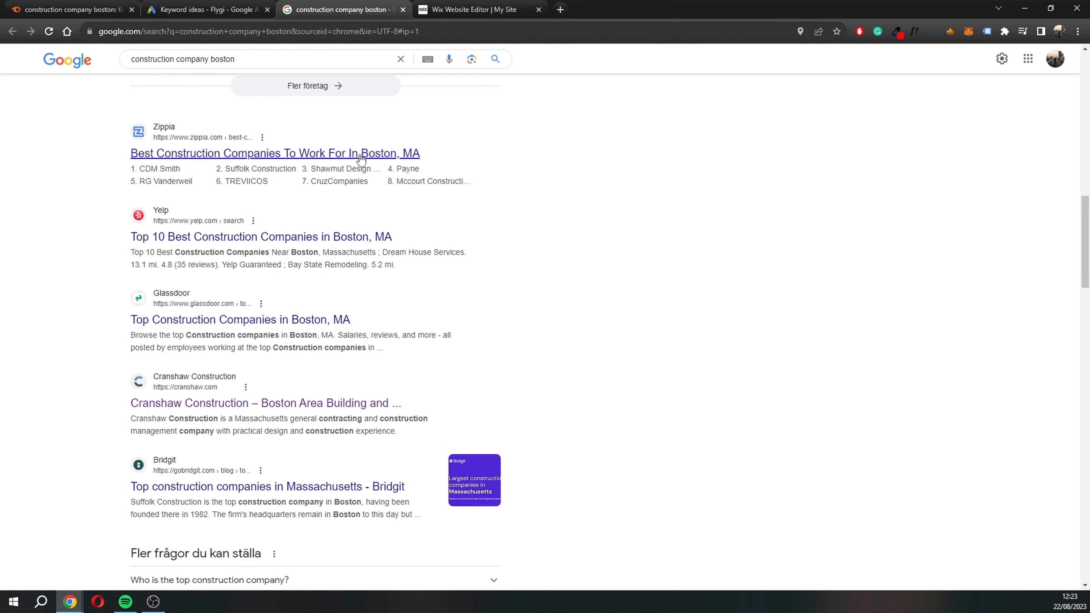
right_click(173, 150)
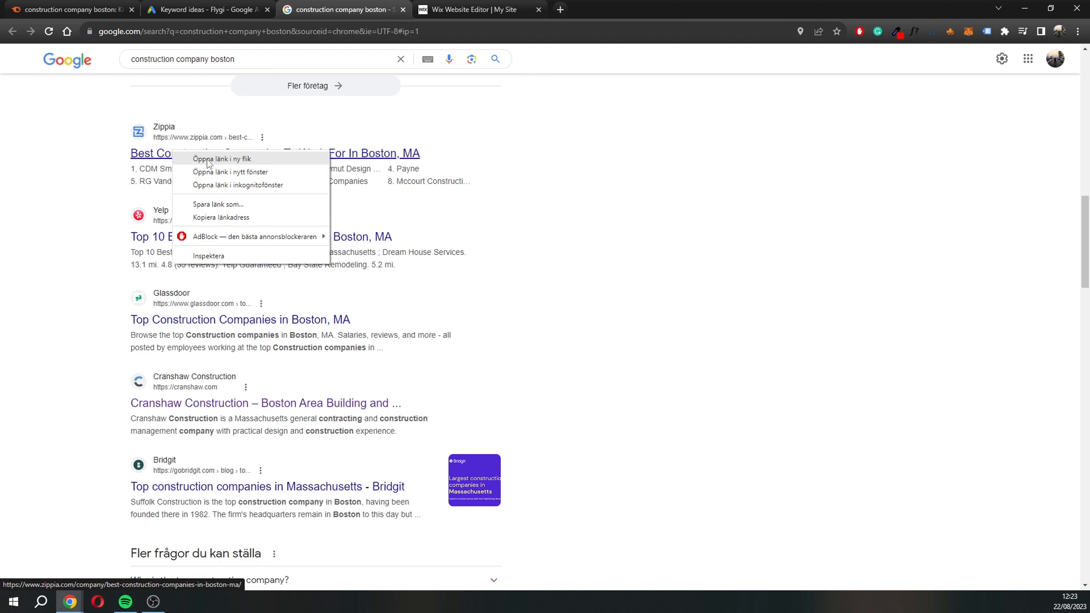
left_click(207, 159)
right_click(193, 236)
left_click(210, 244)
right_click(199, 319)
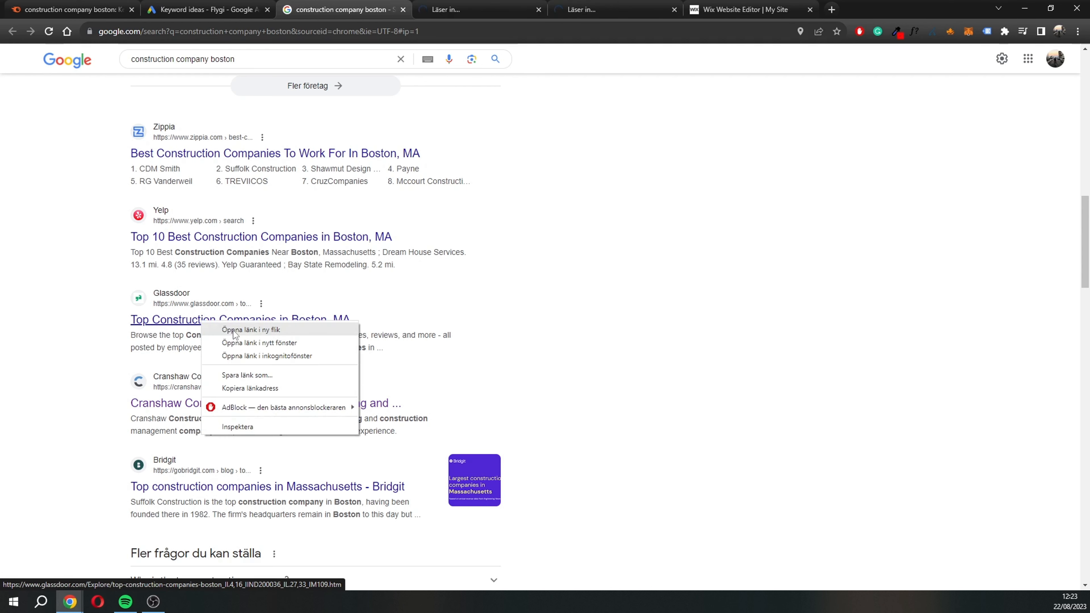
left_click(206, 329)
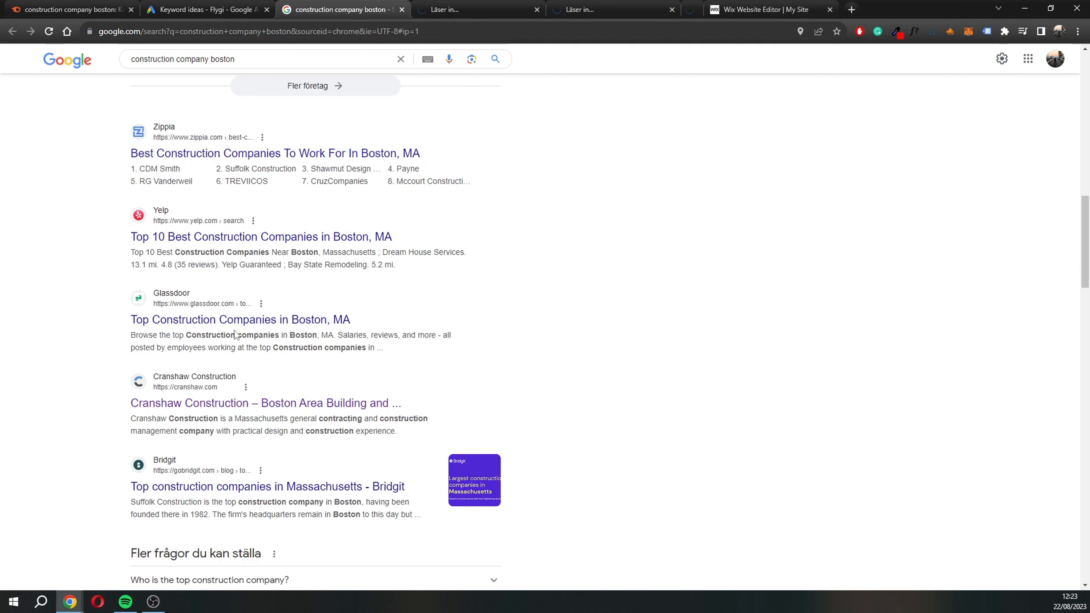
left_click(503, 5)
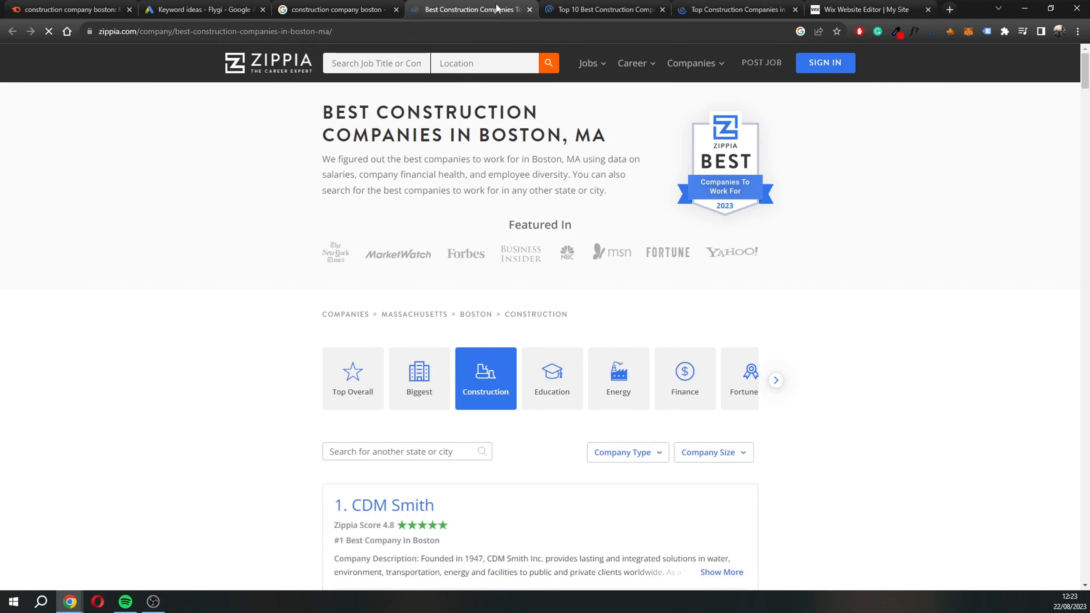
- Examine the ranked list of Boston construction companies on the Zippia page and dismiss the Google sign-in prompt
scroll(497, 149, "down", 12)
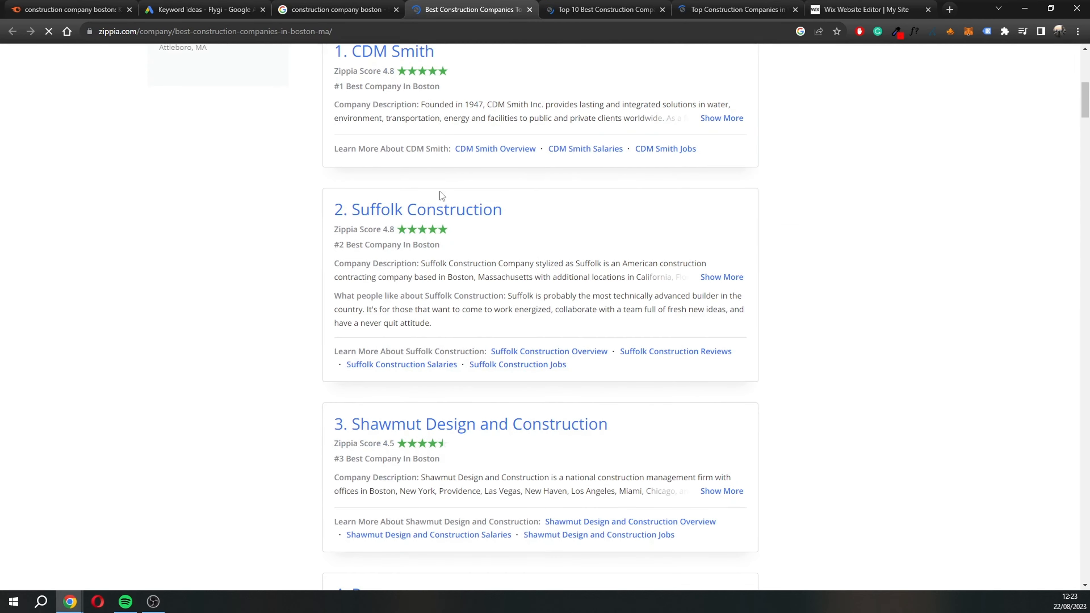
scroll(395, 255, "down", 3)
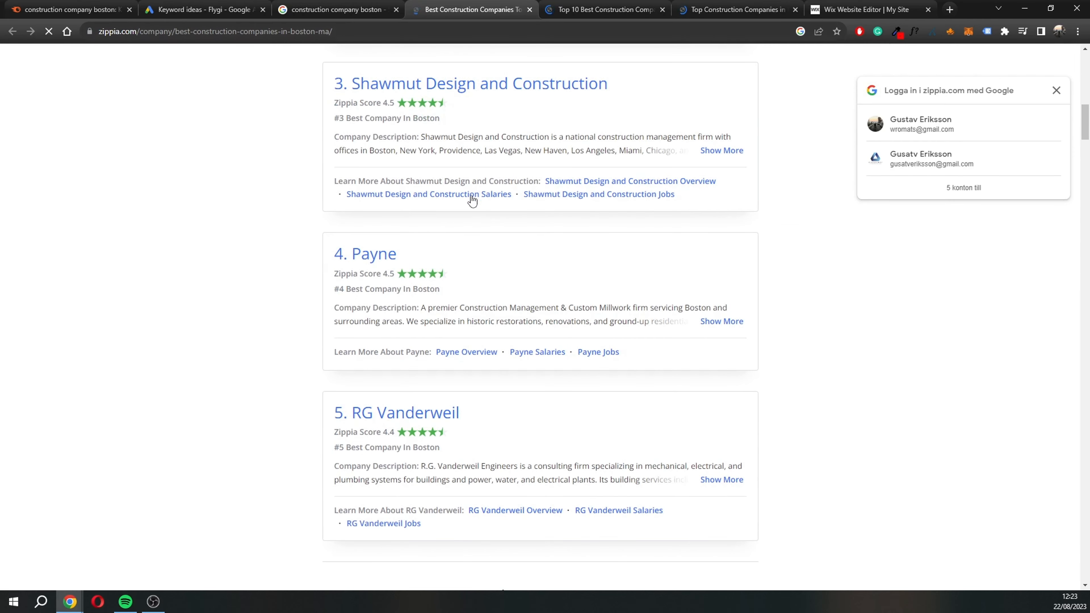
scroll(625, 204, "up", 9)
left_click(1056, 90)
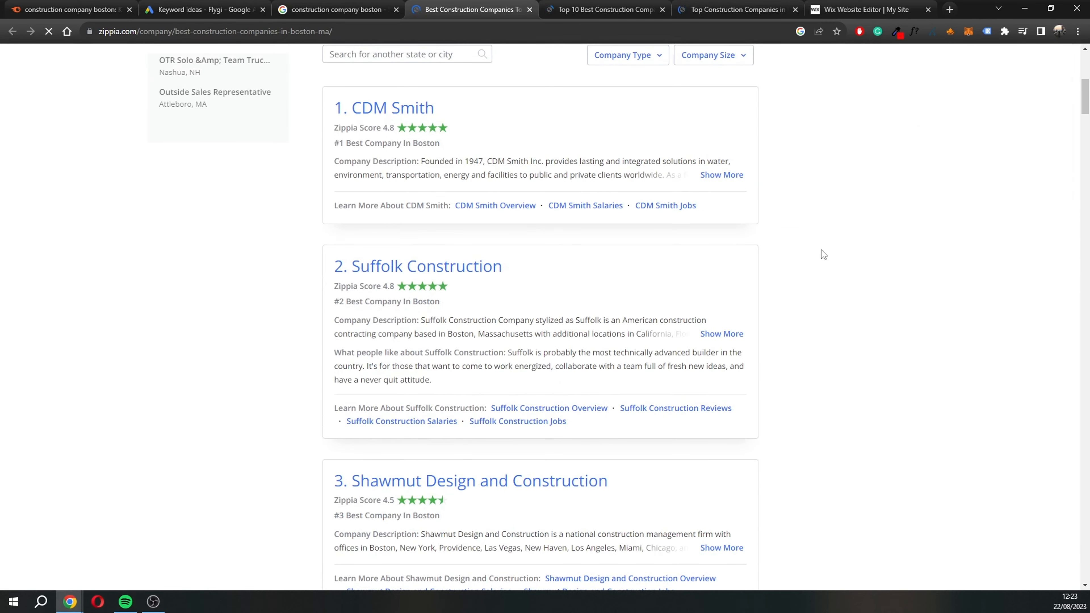
scroll(505, 319, "up", 5)
scroll(456, 352, "down", 8)
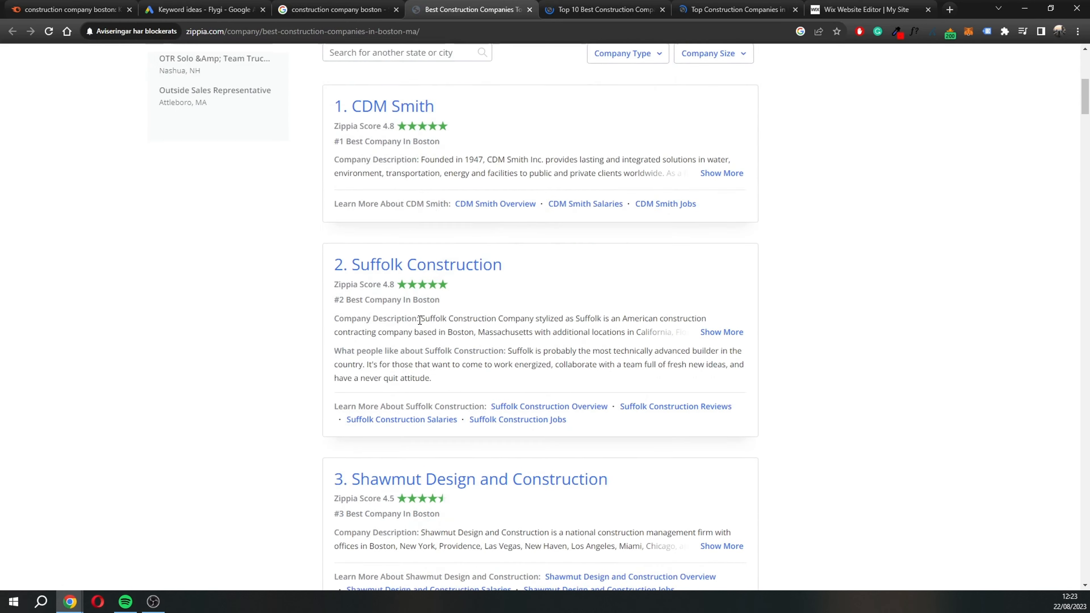
scroll(434, 174, "down", 4)
- View the Yelp directory page briefly and close the Zippia, Yelp and Glassdoor tabs
key("ctrl+Tab")
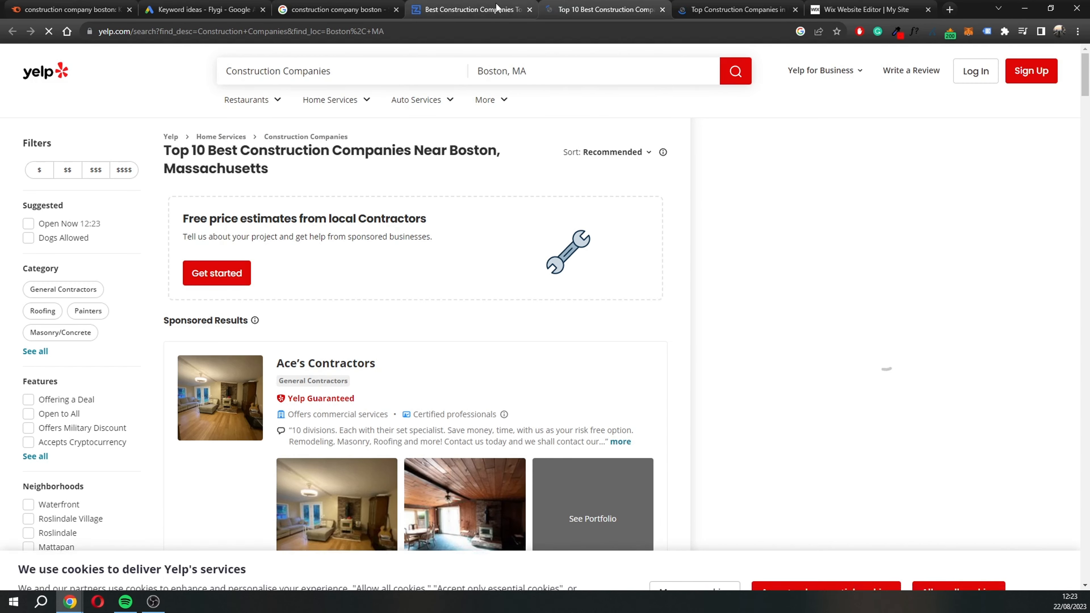
scroll(502, 86, "down", 3)
scroll(502, 86, "up", 3)
left_click(507, 11)
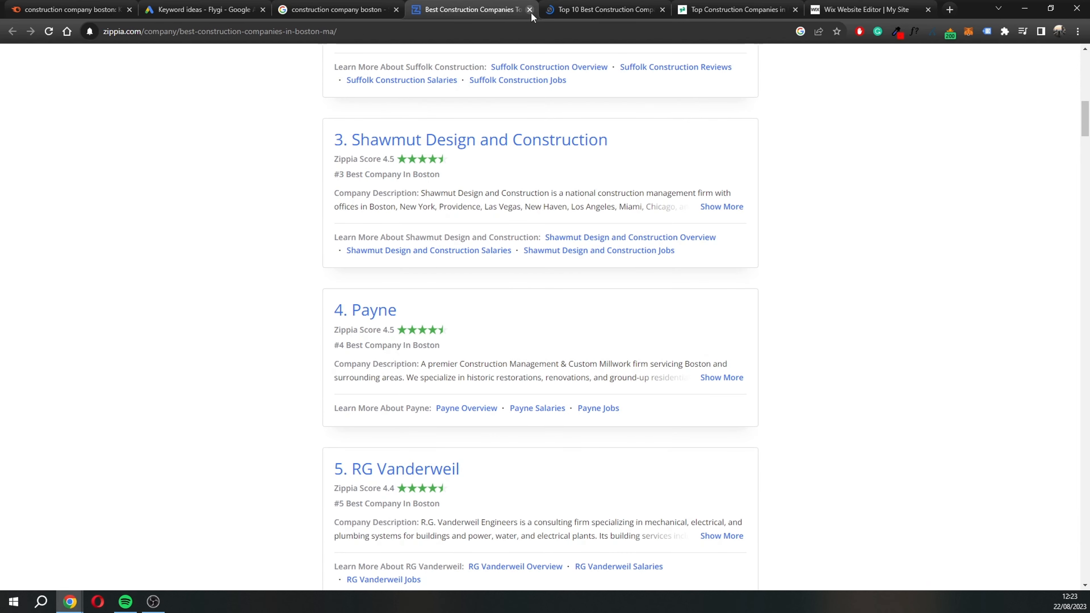
left_click(529, 9)
left_click(534, 9)
left_click(534, 9)
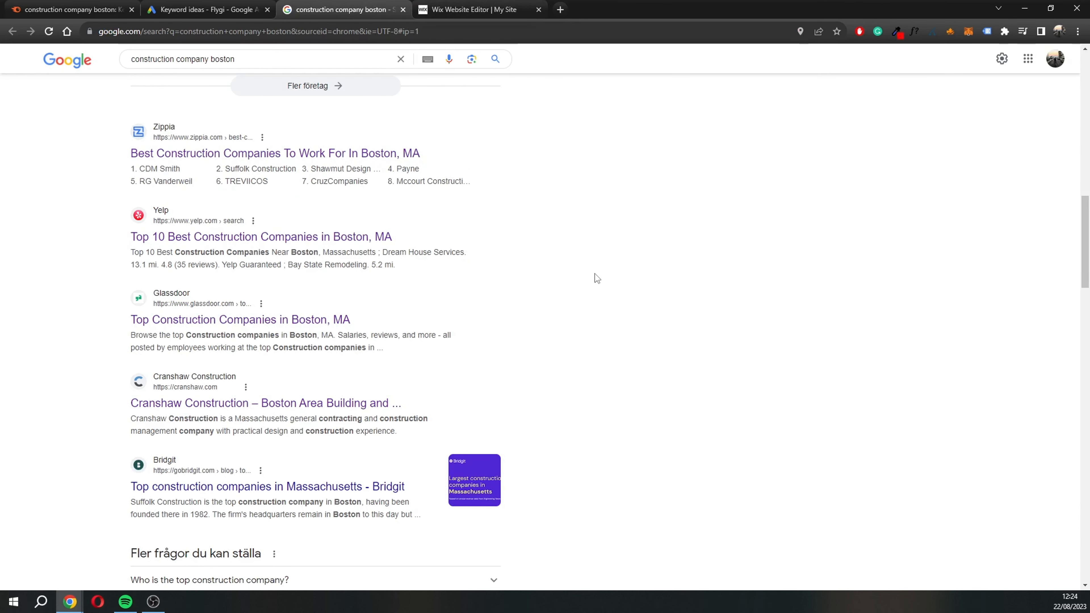
- Examine the organic Google results, comparing the directory listings with the Cranshaw Construction company listing
left_click_drag(605, 239, 584, 129)
left_click(578, 164)
scroll(485, 233, "down", 4)
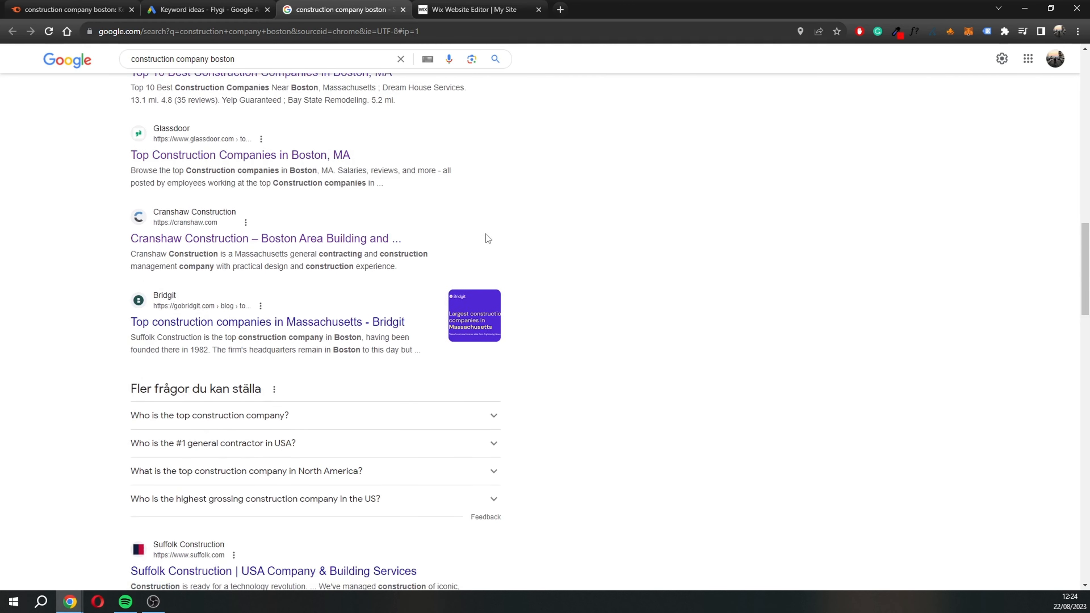
left_click_drag(364, 263, 146, 237)
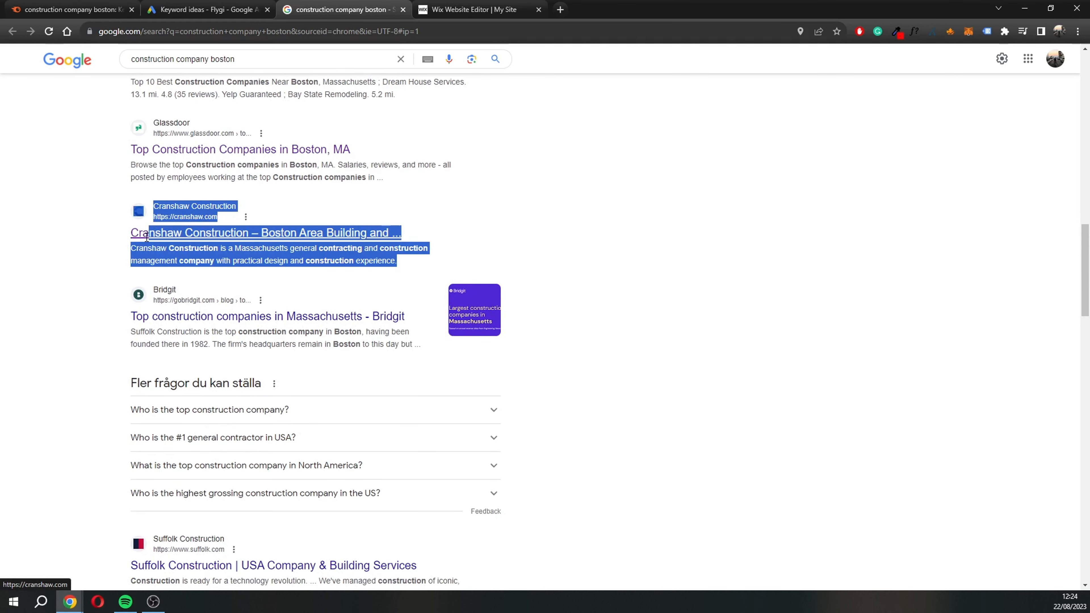
left_click(106, 237)
scroll(181, 236, "up", 2)
left_click_drag(383, 292, 315, 305)
left_click(163, 302)
scroll(129, 296, "down", 1)
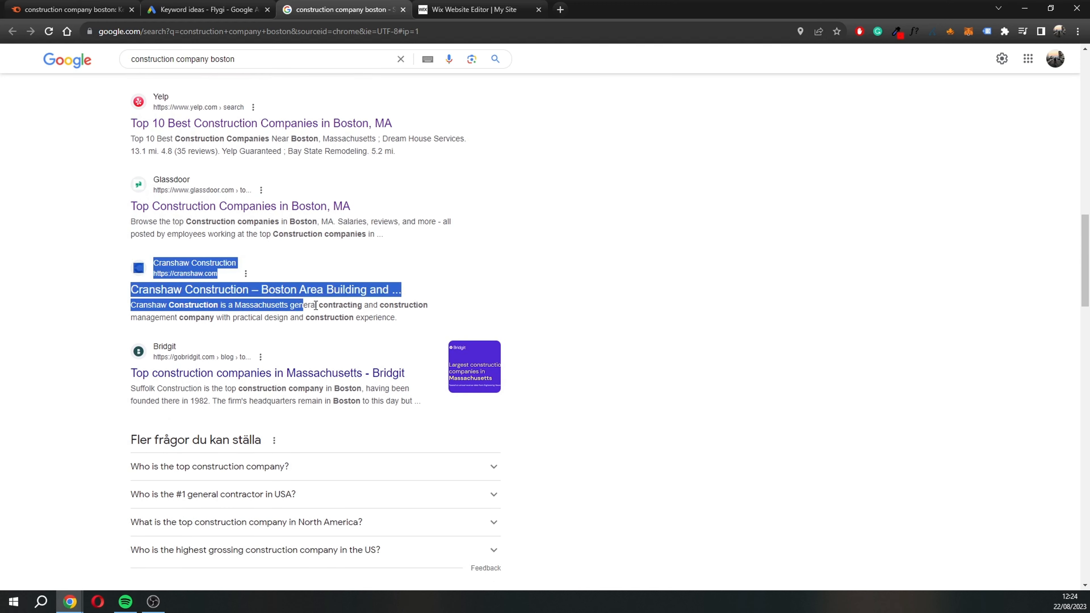
left_click(422, 322)
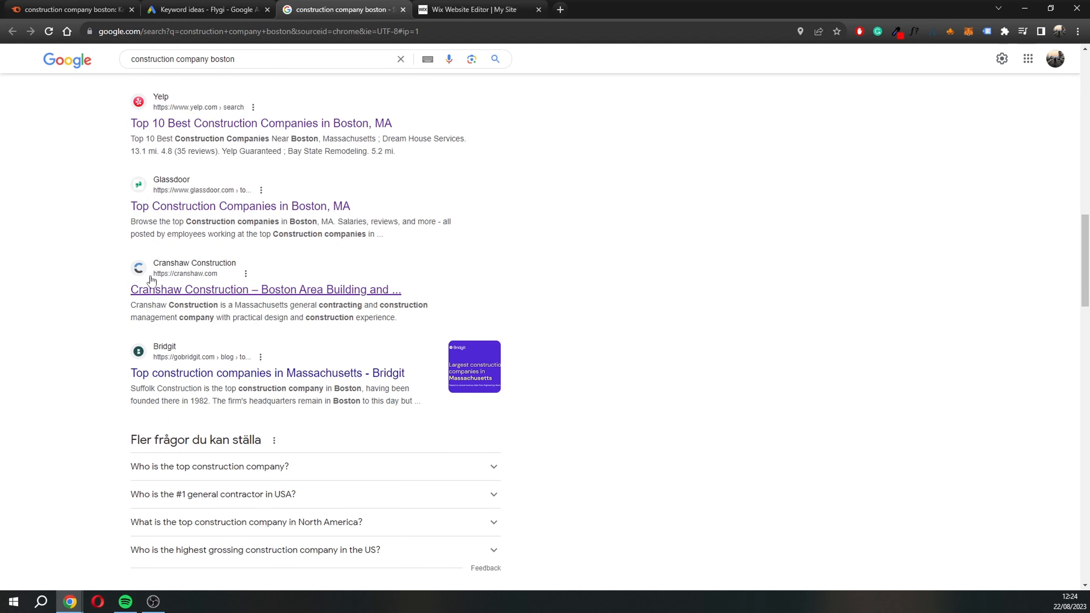
- Open the Cranshaw, Suffolk, McCourt and G. Greene Construction results from Google in new tabs
right_click(198, 292)
left_click(232, 297)
scroll(207, 347, "down", 3)
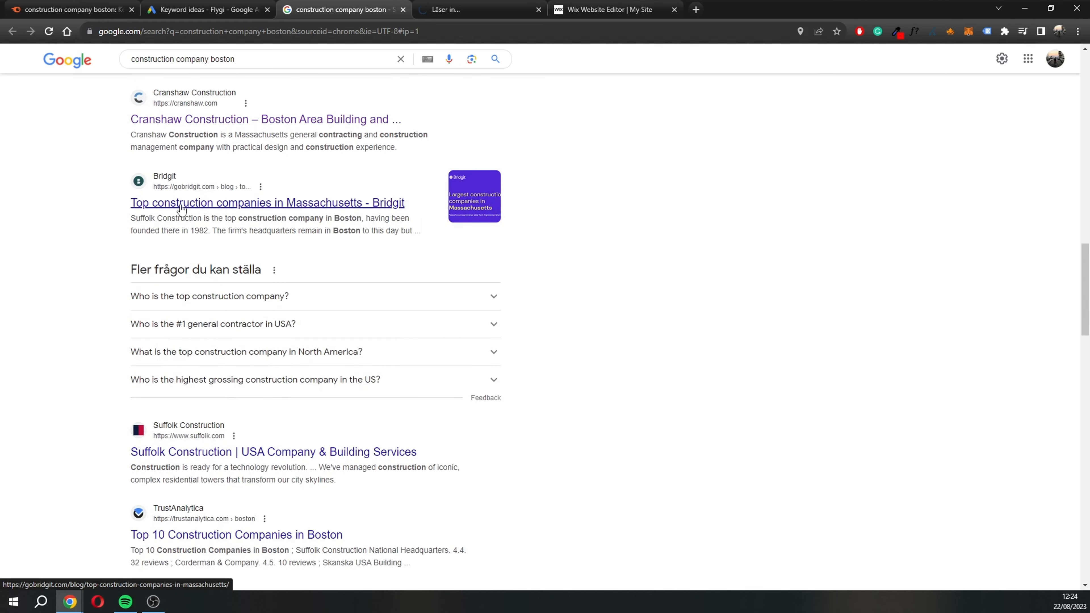
scroll(181, 209, "down", 5)
right_click(184, 169)
left_click(215, 177)
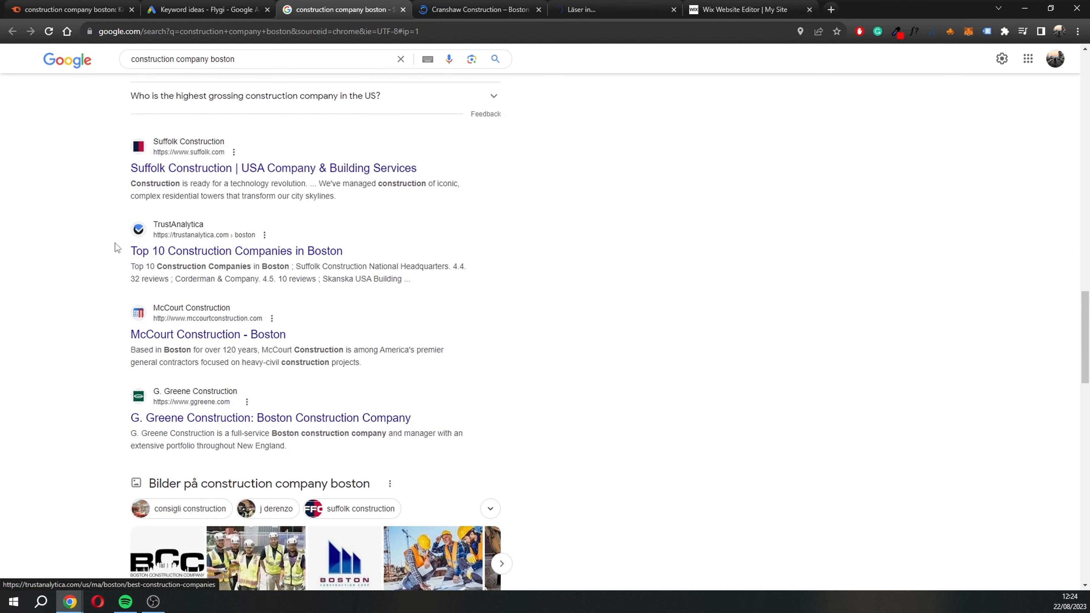
scroll(269, 267, "down", 2)
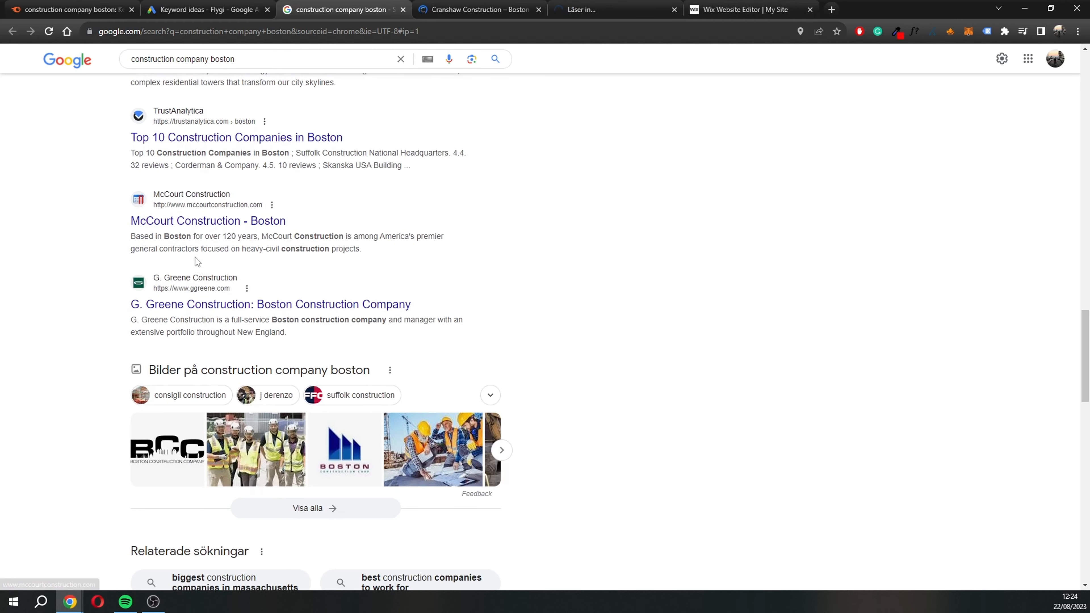
right_click(206, 229)
left_click(253, 234)
right_click(245, 309)
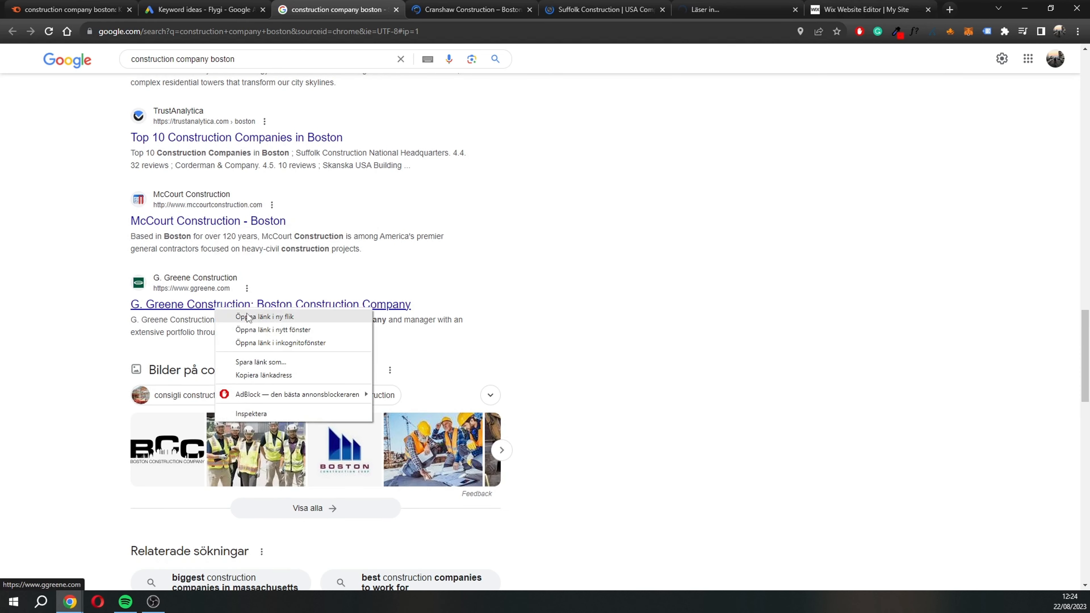
left_click(293, 314)
- View the Cranshaw, Suffolk, McCourt and G. Greene Construction sites in their newly opened tabs
left_click(429, 9)
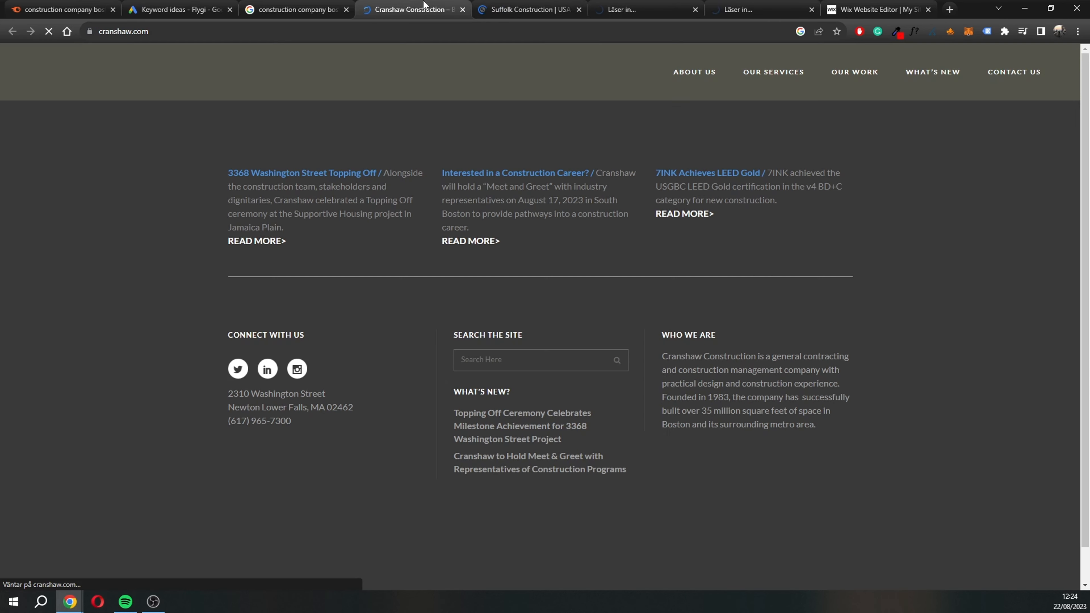
left_click(531, 6)
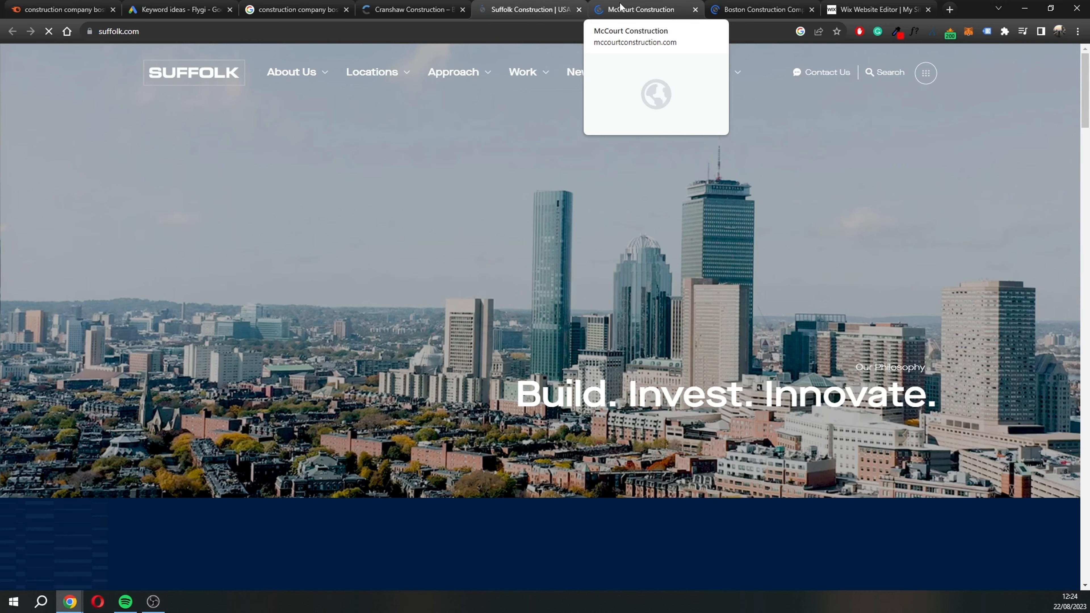
left_click(631, 6)
left_click(733, 5)
left_click(501, 9)
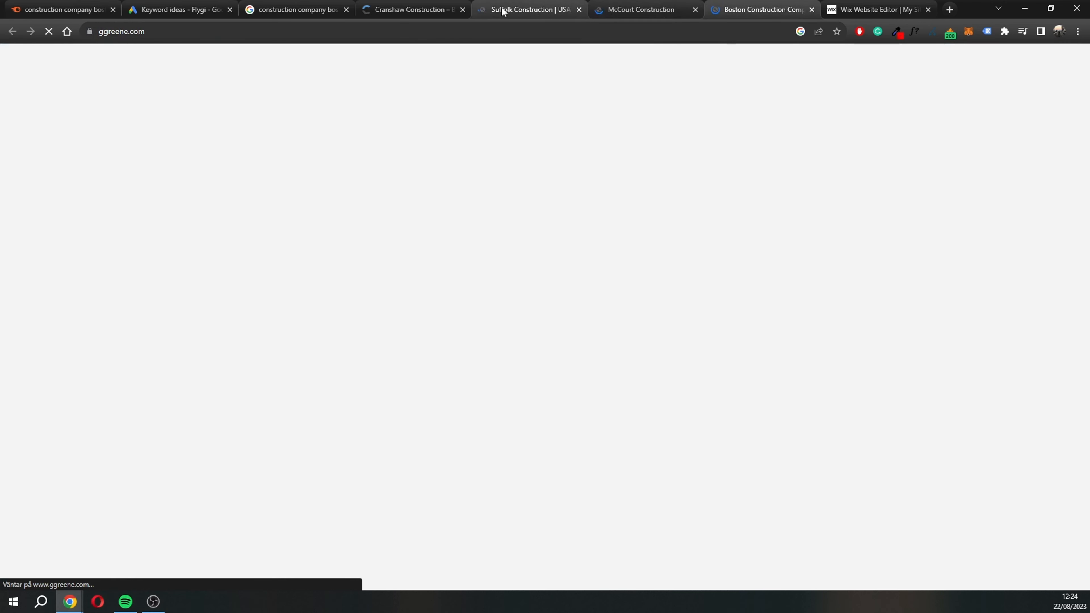
left_click(449, 9)
- Return to the Google results and review the Suffolk listing and the other company and directory listings
left_click(331, 9)
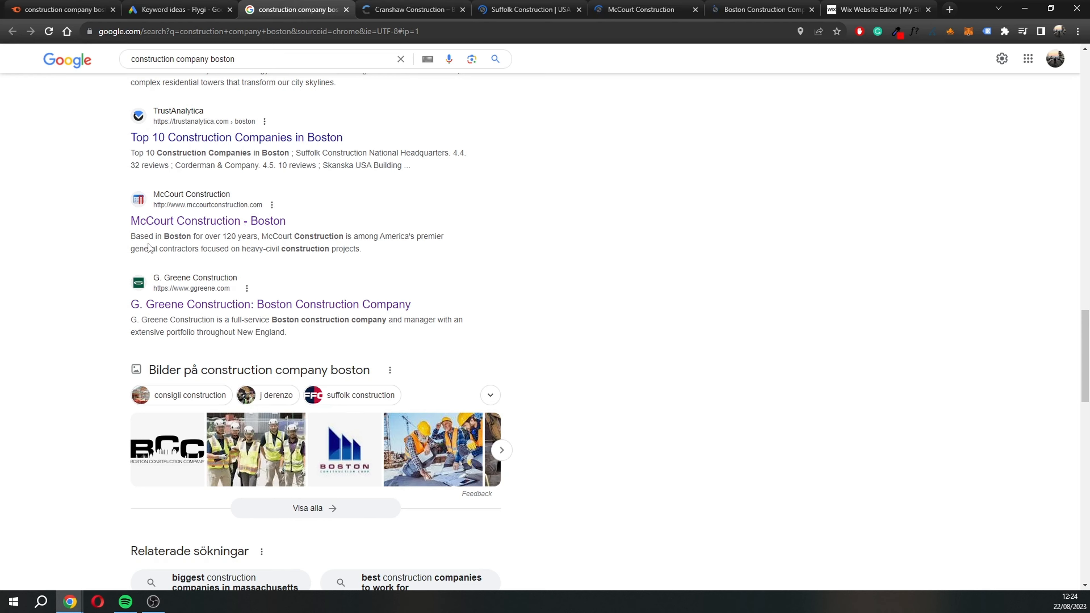
scroll(128, 288, "up", 3)
left_click_drag(128, 224, 364, 226)
left_click(513, 228)
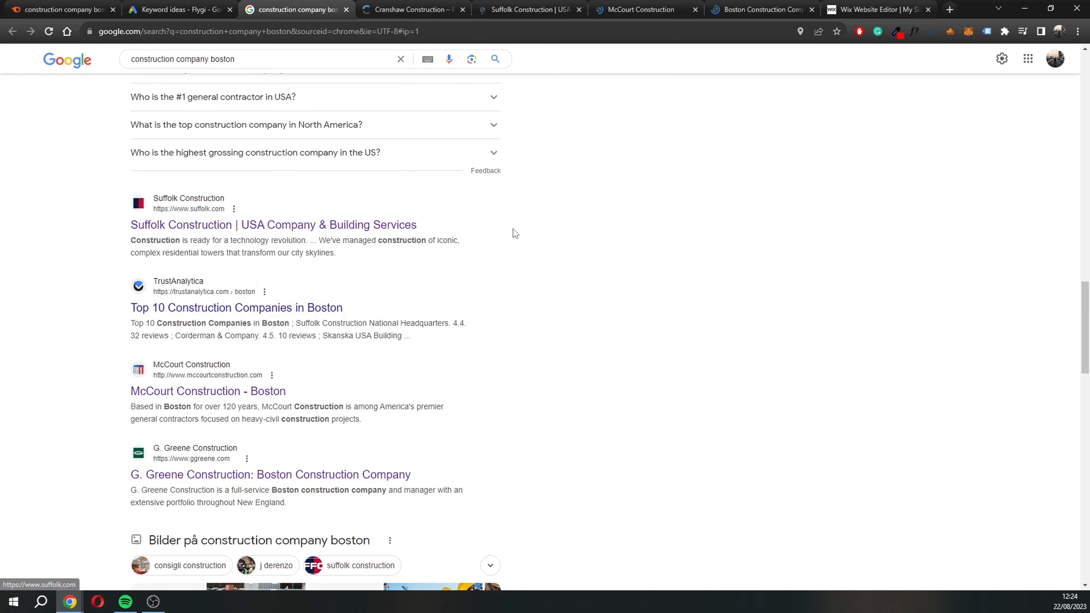
scroll(514, 329, "up", 6)
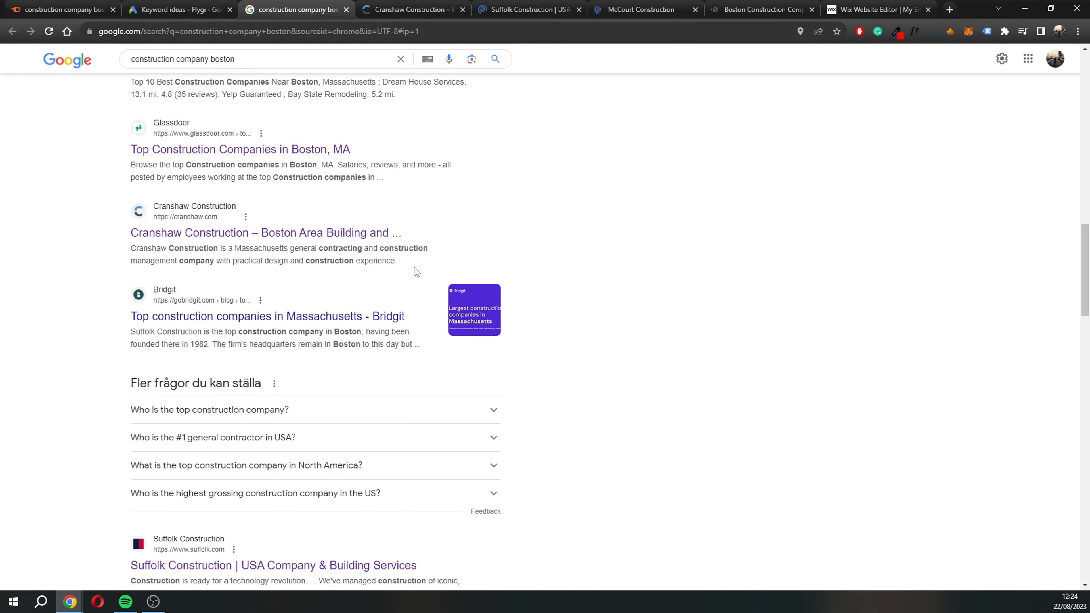
scroll(413, 267, "up", 7)
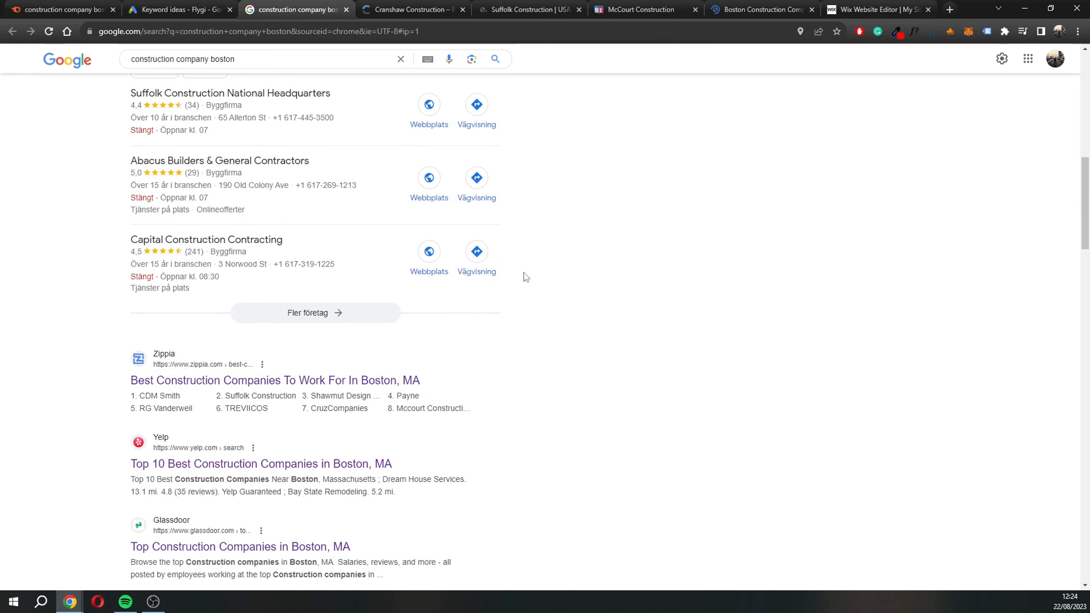
- Compare the loaded homepages of Suffolk, McCourt, G. Greene and Cranshaw Construction
left_click(519, 6)
key("ctrl+Tab")
key("ctrl+Tab")
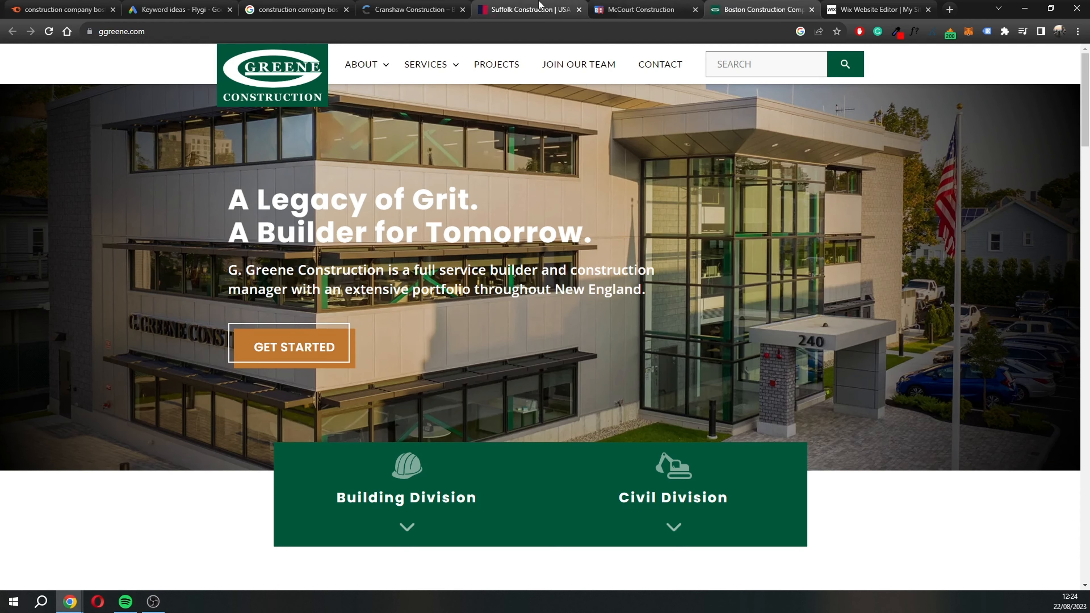
left_click(531, 5)
left_click(425, 8)
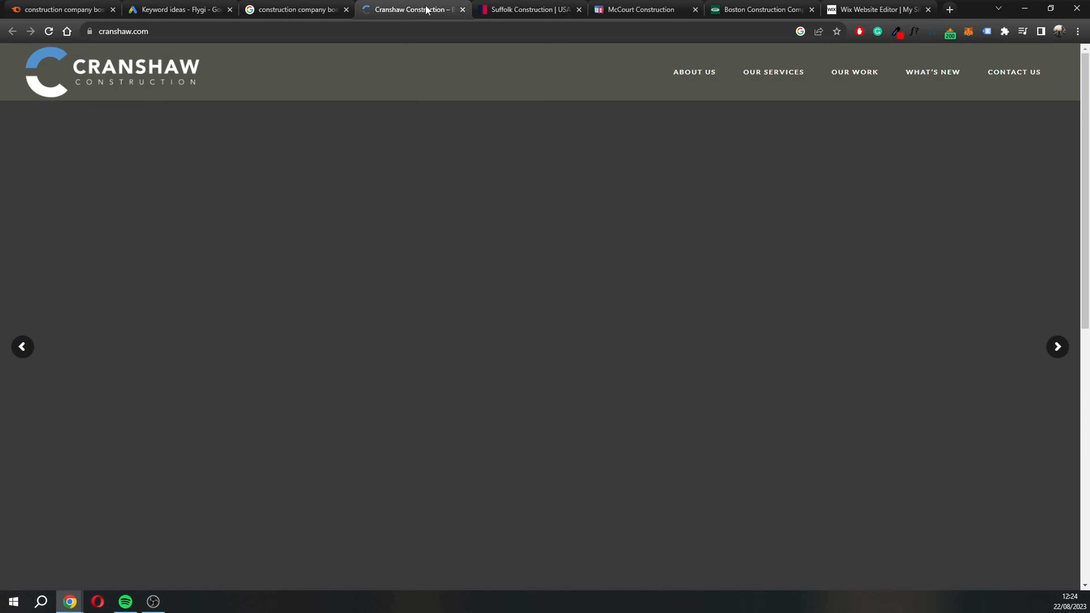
left_click(531, 5)
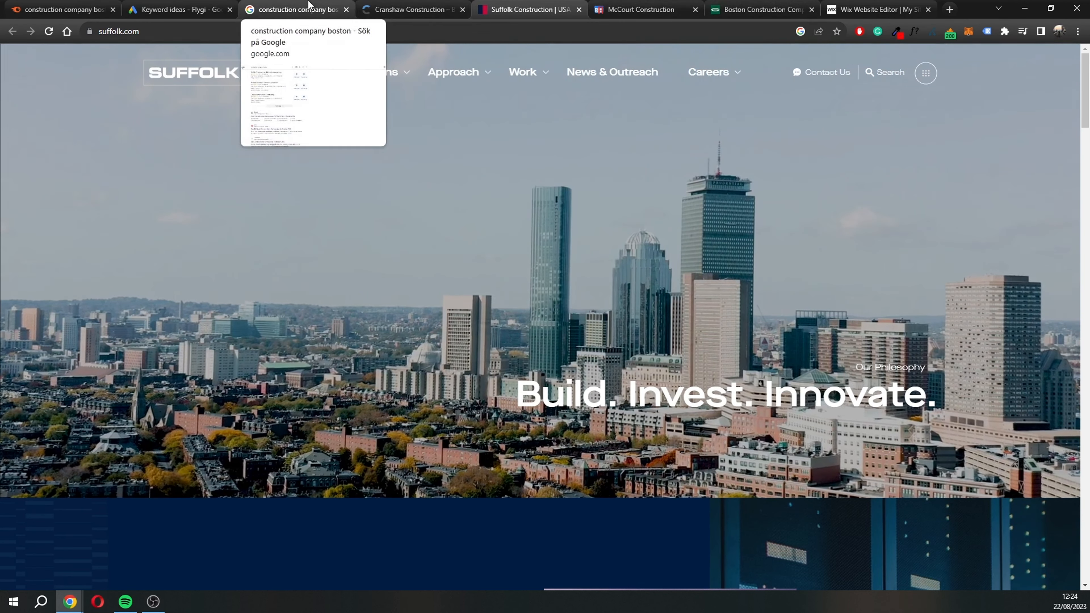
- Open the HOME page's meta description for editing in the Wix editor and check the description snippets in the Google results
left_click(880, 8)
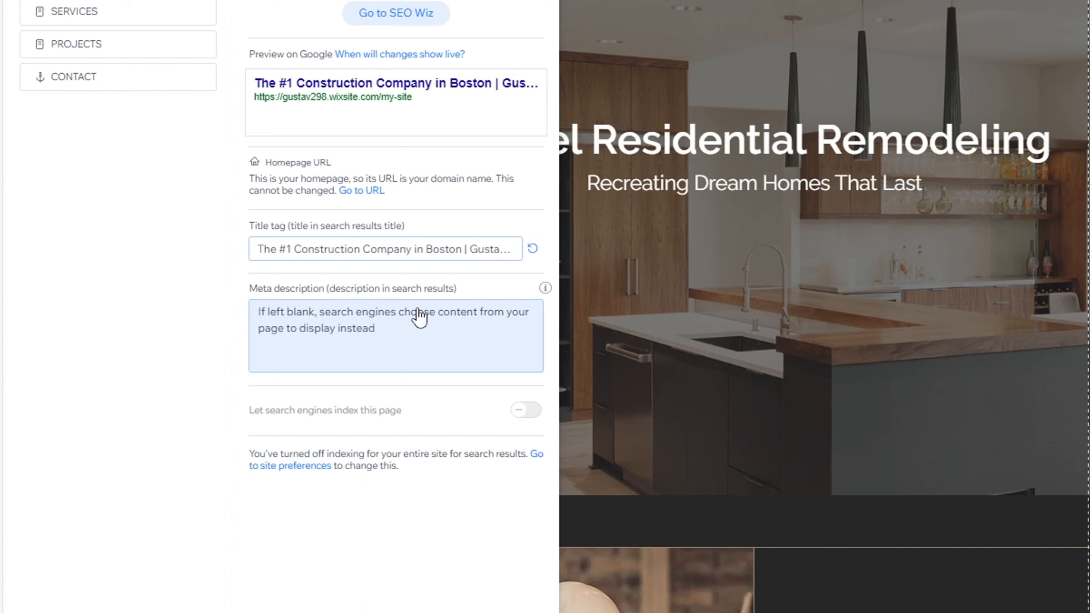
left_click(404, 321)
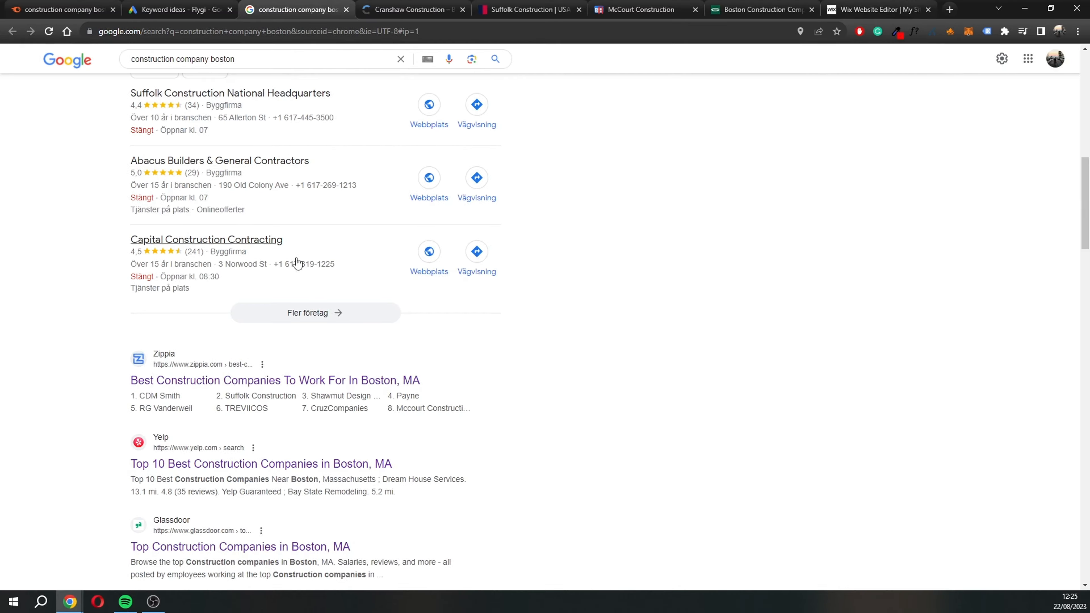
scroll(239, 312, "down", 4)
scroll(238, 312, "down", 3)
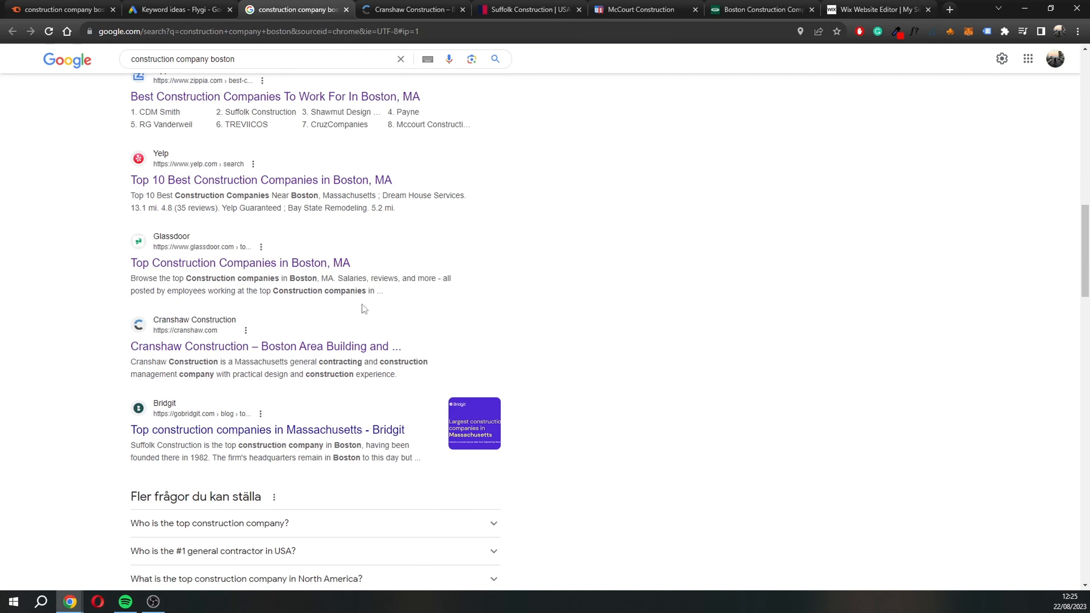
left_click(851, 6)
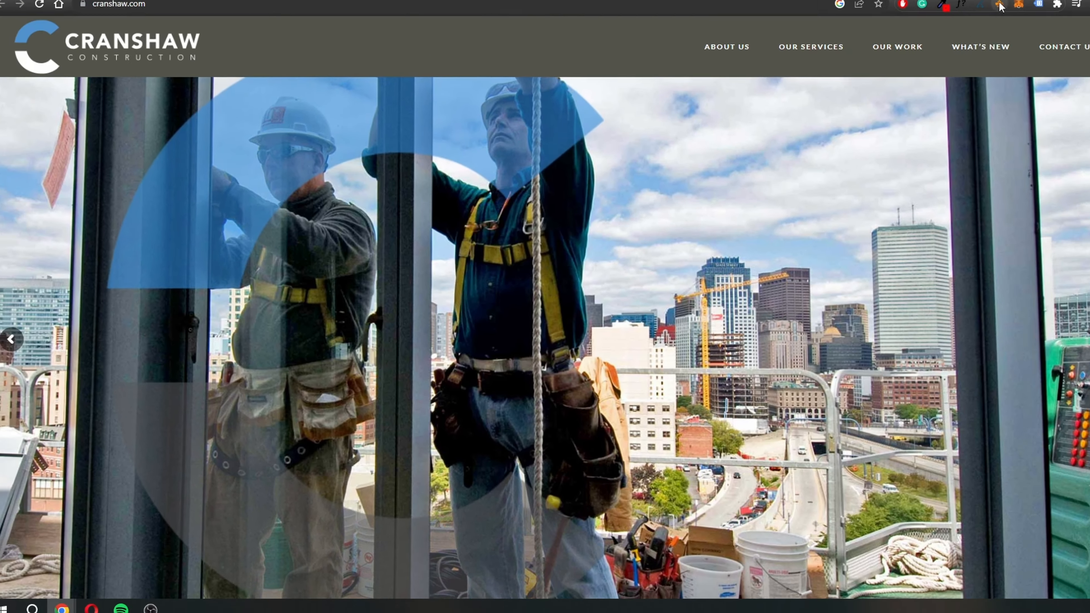
- View the SEO Pro Extension overview for the Cranshaw homepage and copy the Suffolk homepage's meta description from the same extension
left_click(950, 31)
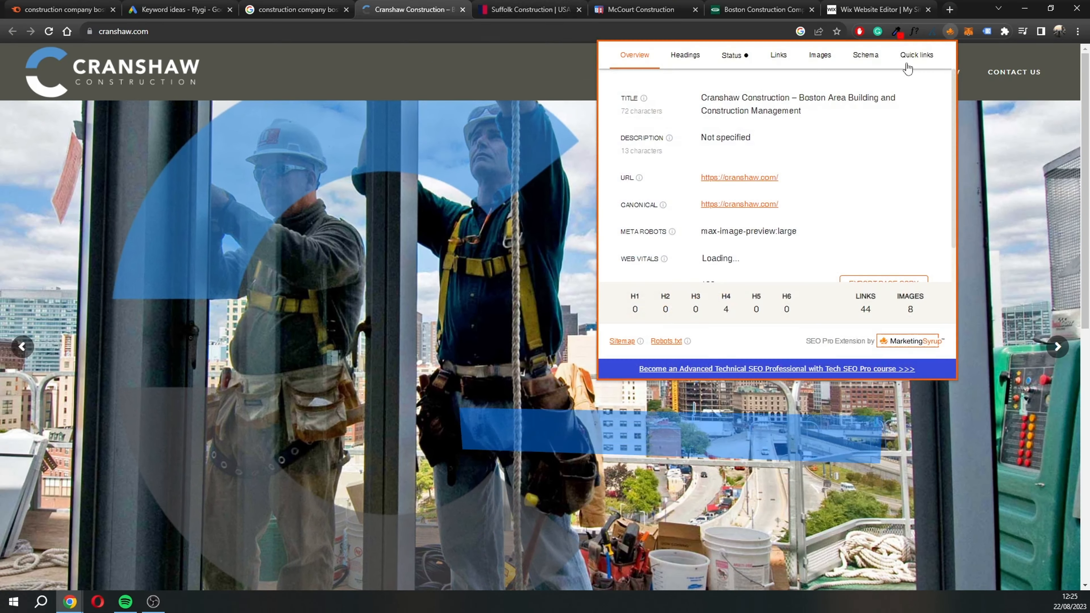
left_click(559, 5)
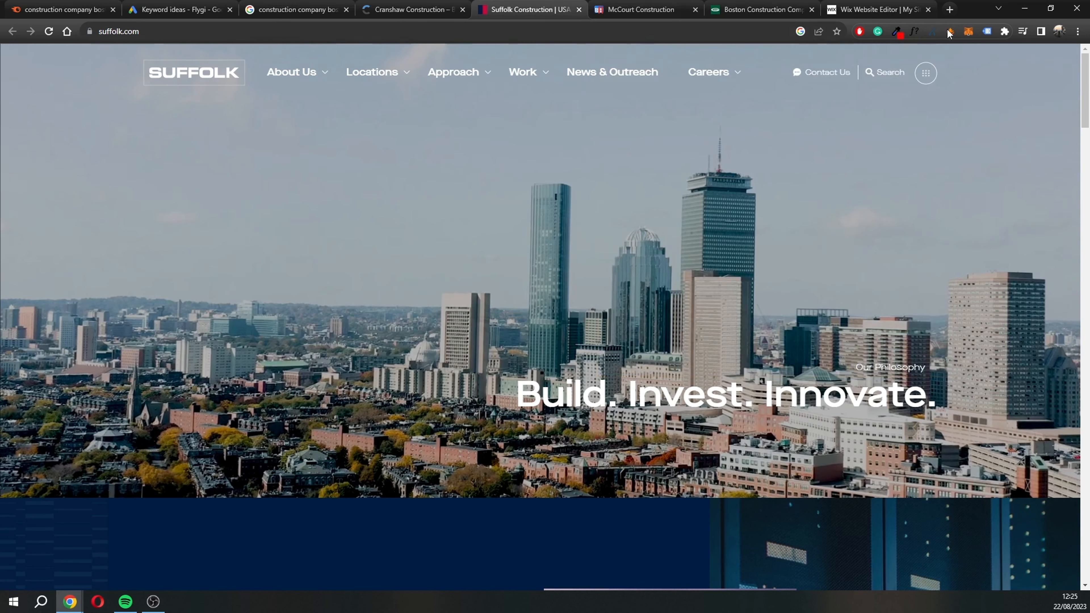
left_click(950, 31)
double_click(801, 142)
triple_click(801, 143)
right_click(801, 146)
left_click(841, 151)
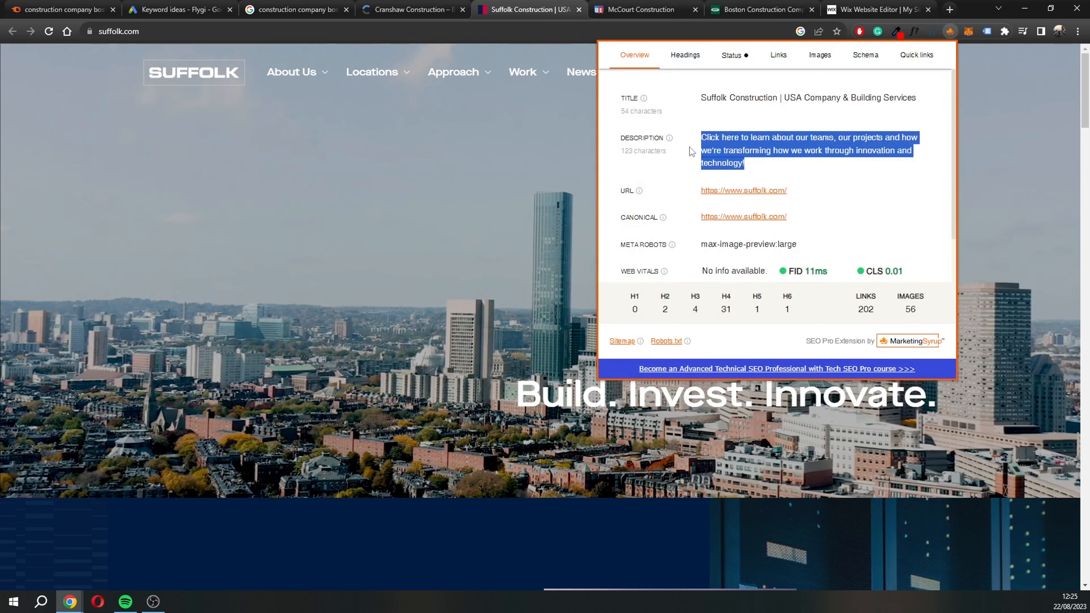
- Paste the copied Suffolk description into the HOME page's meta description in Wix and remove the trailing line break
left_click(875, 10)
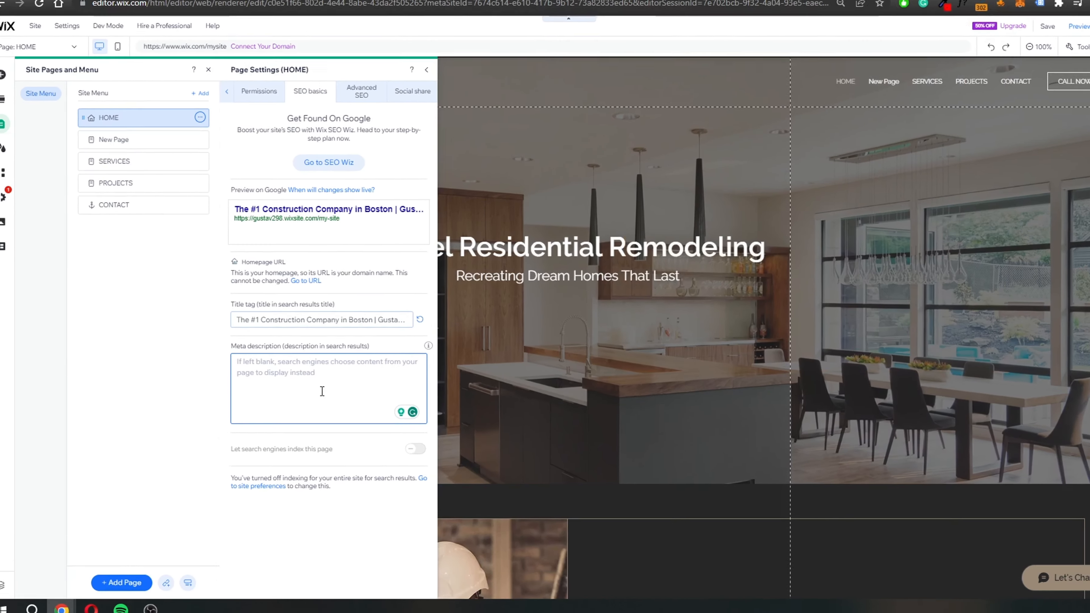
key("ctrl+v")
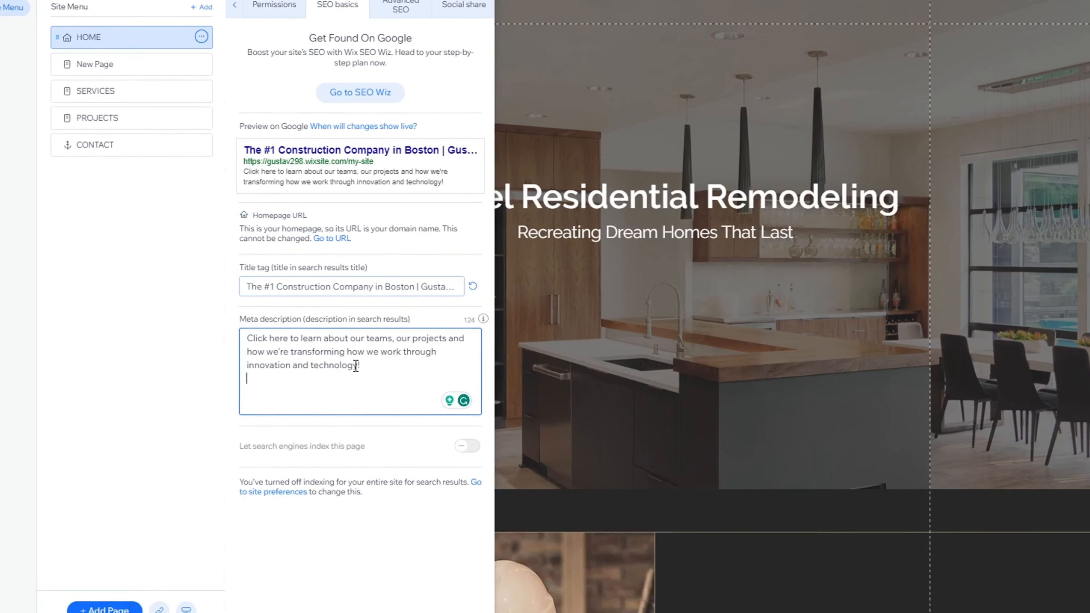
key("BackSpace")
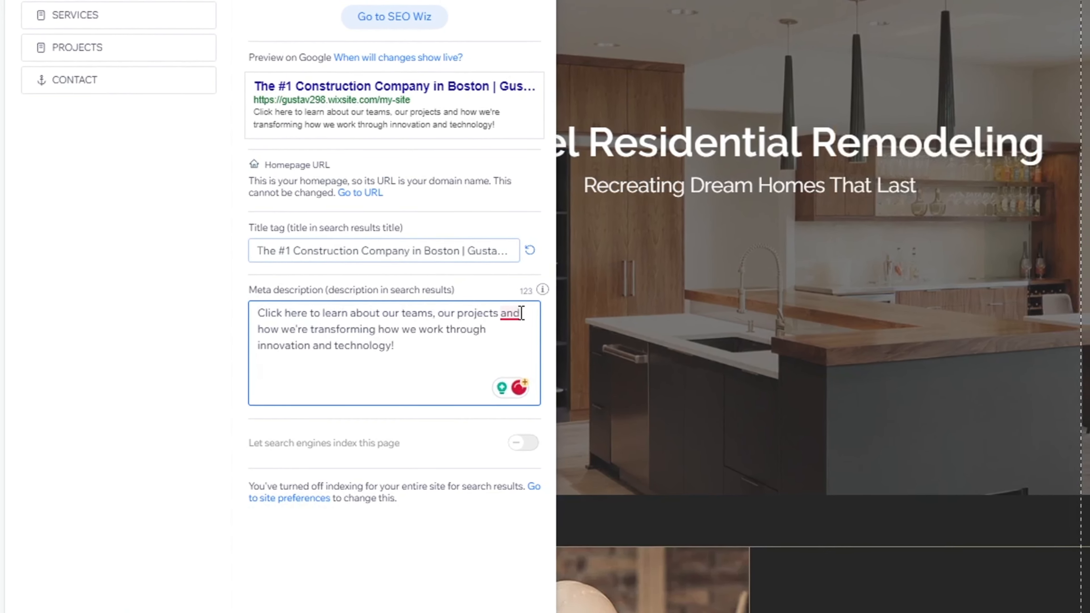
- Add a comma after "projects" in the HOME page's meta description and reread the corrected text
mouse_move(514, 313)
left_click(513, 350)
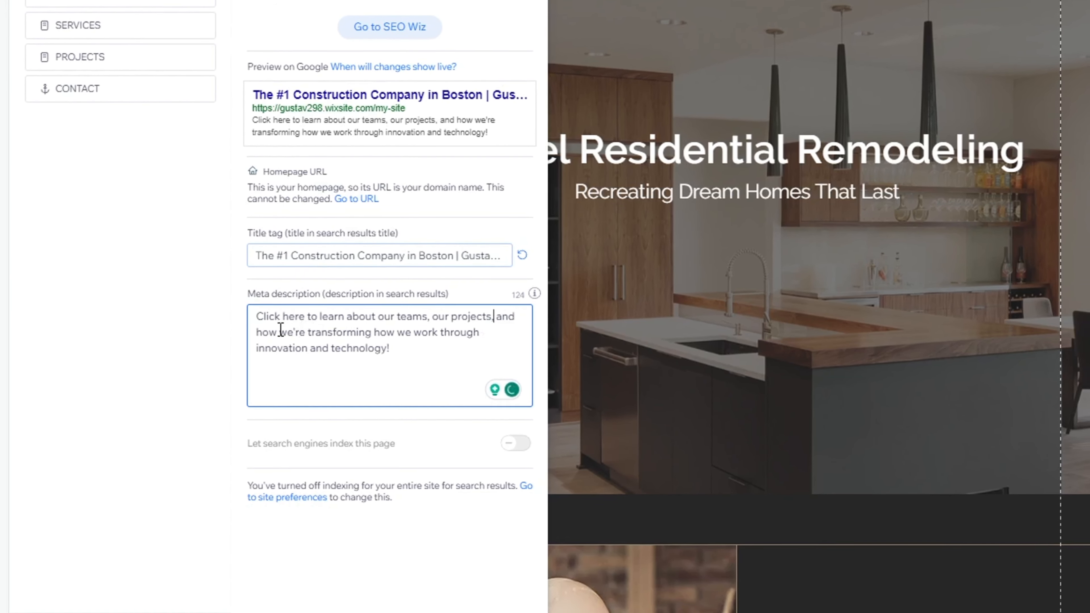
left_click_drag(263, 315, 215, 314)
left_click(455, 319)
left_click(369, 345)
left_click_drag(380, 355, 408, 352)
left_click(406, 347)
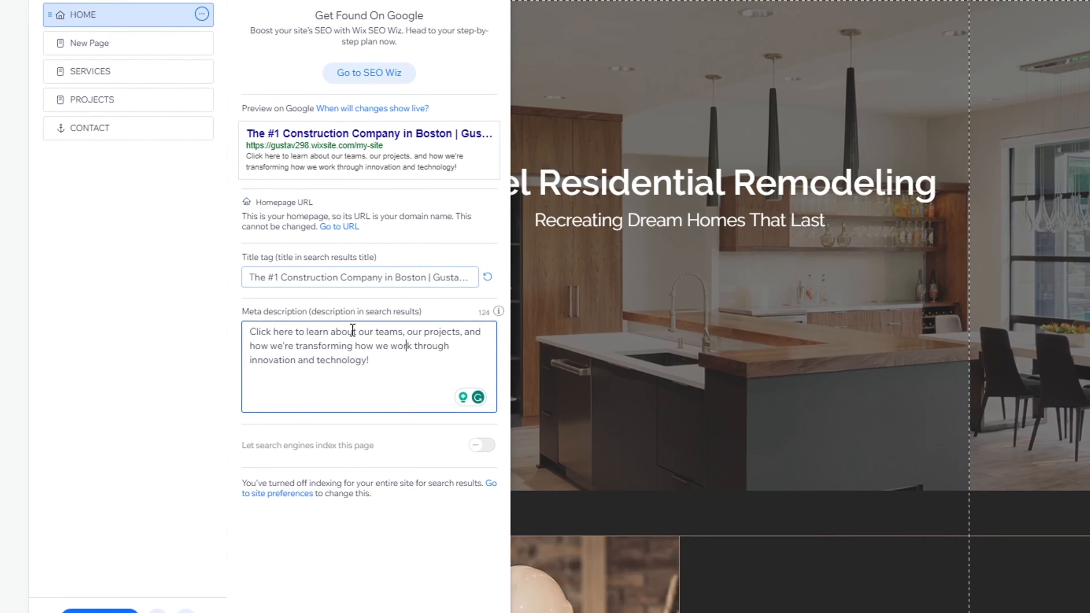
- Compare the meta description's wording with the keyword phrase "Construction Company in Boston" in the HOME page's title tag
left_click_drag(389, 363, 246, 339)
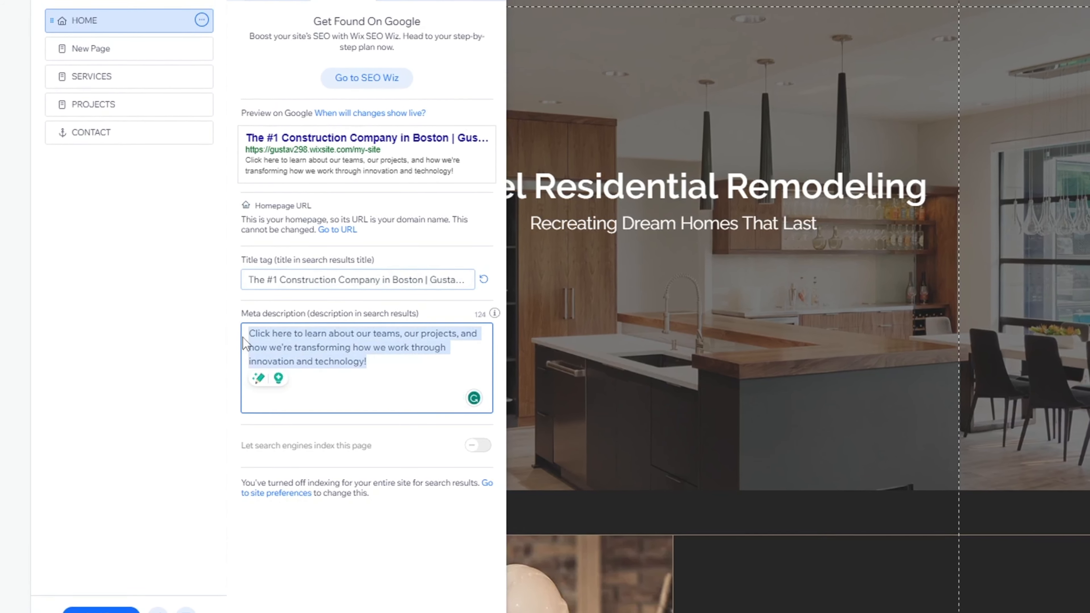
left_click(372, 348)
left_click_drag(402, 363, 272, 331)
left_click(355, 346)
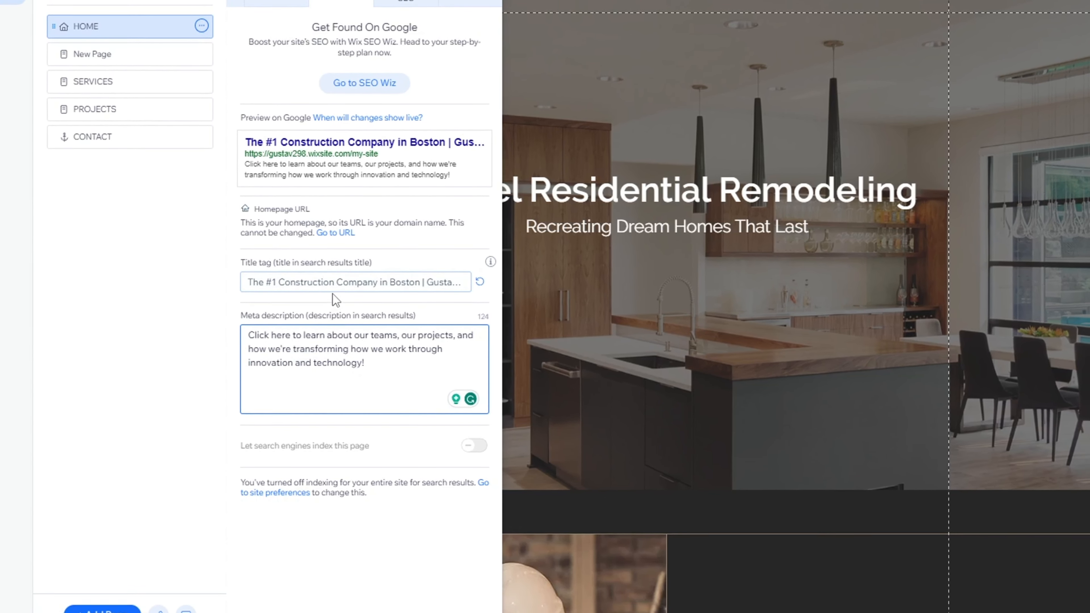
left_click(321, 292)
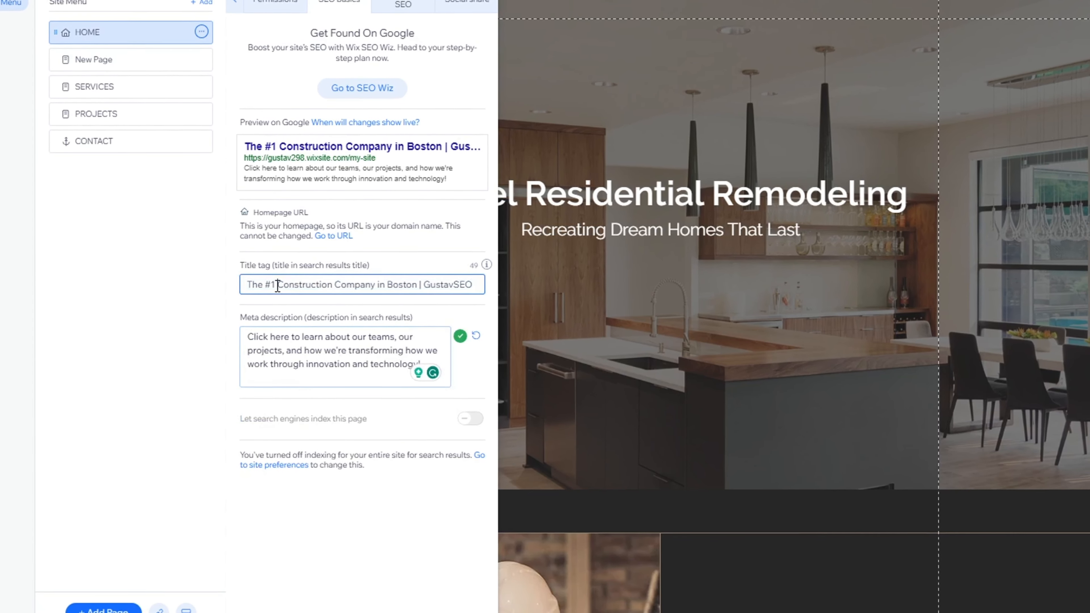
left_click_drag(278, 284, 407, 285)
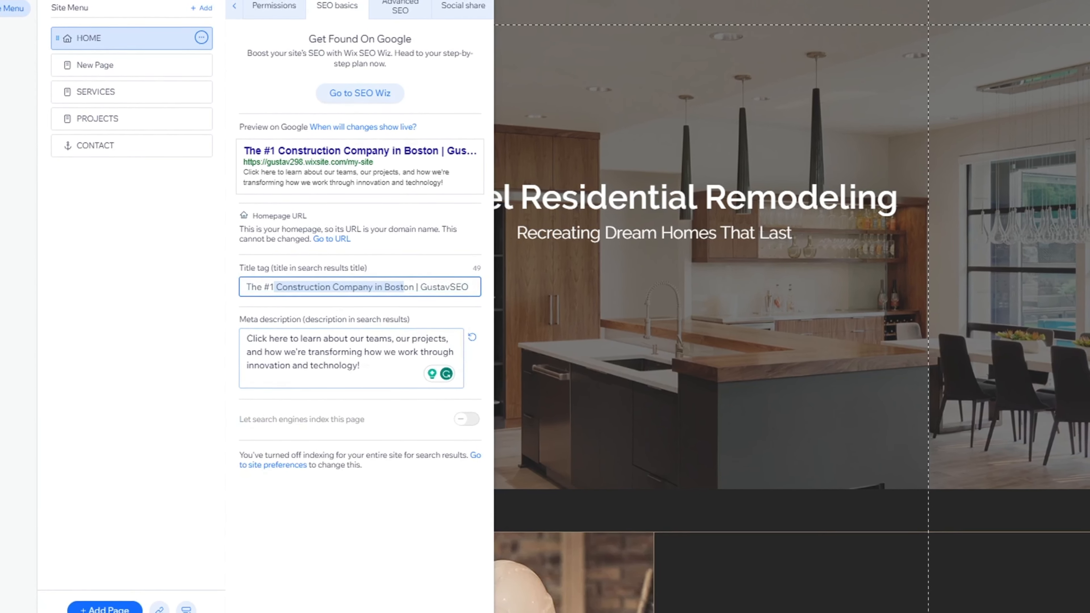
triple_click(359, 345)
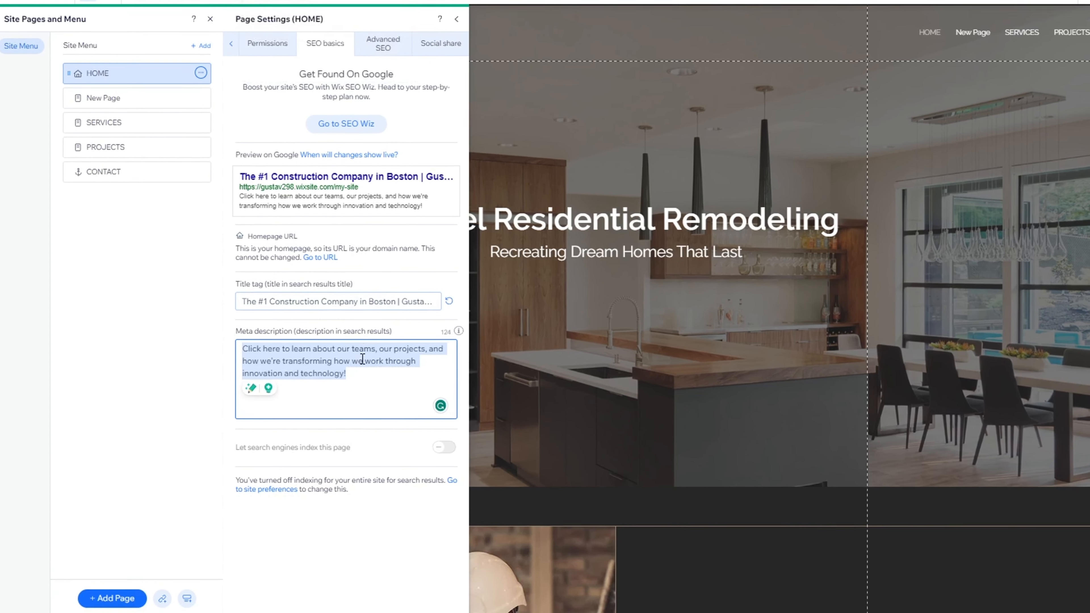
left_click(363, 370)
left_click_drag(363, 370, 263, 351)
left_click(334, 361)
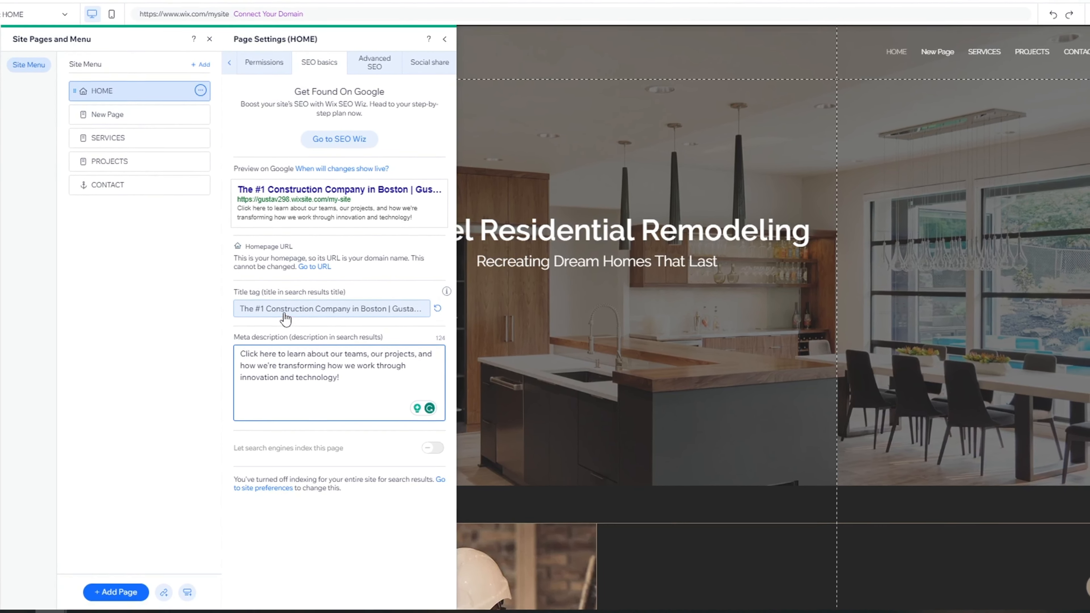
left_click(271, 309)
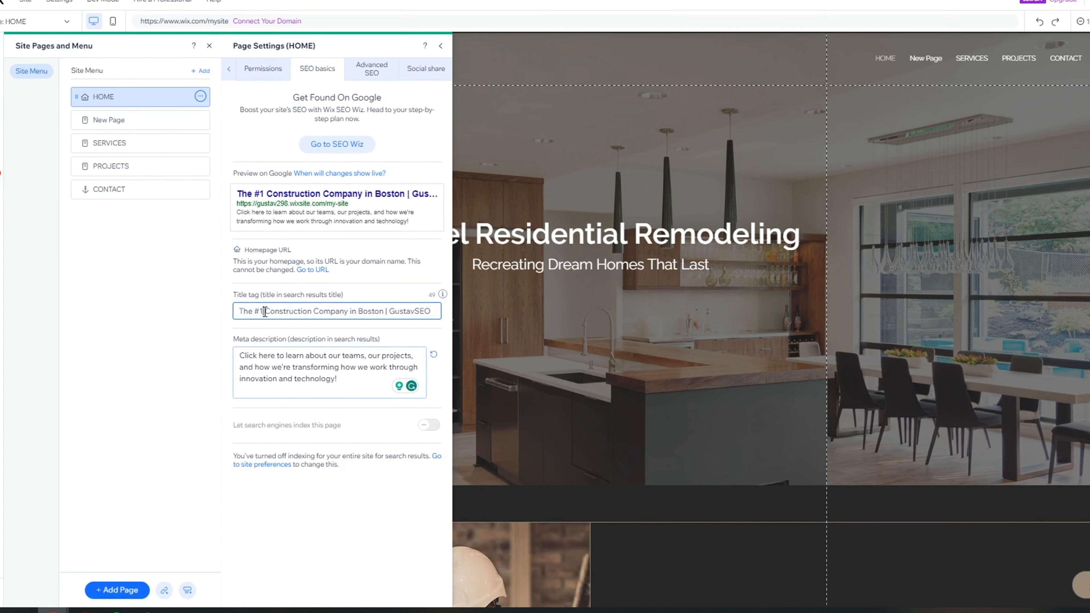
left_click_drag(269, 312, 384, 312)
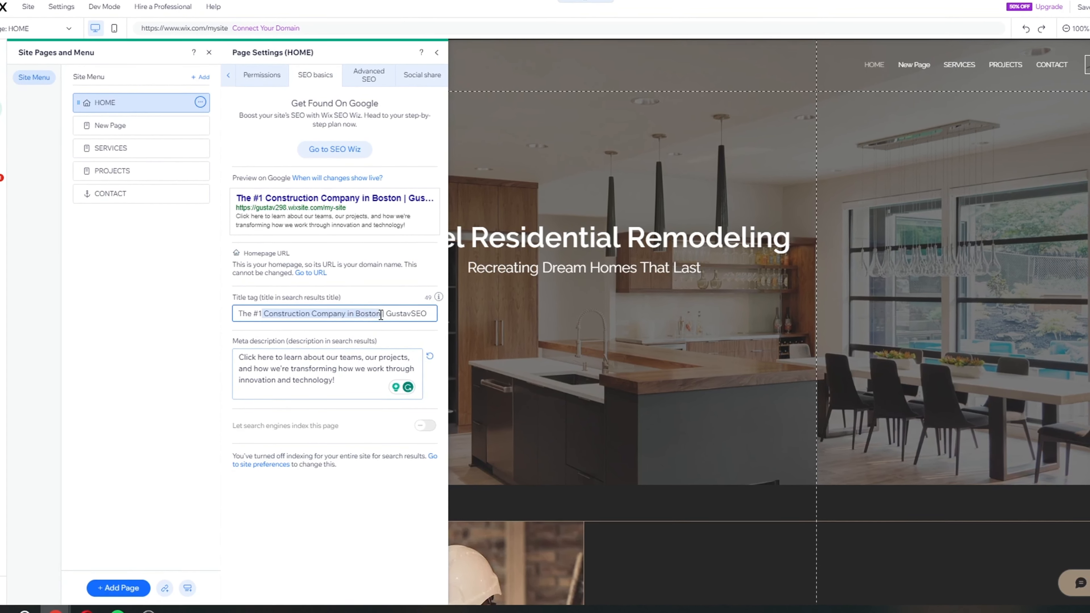
- Check the bolded keywords in the description snippets of the Google results for "construction company boston"
left_click(343, 382)
left_click(296, 9)
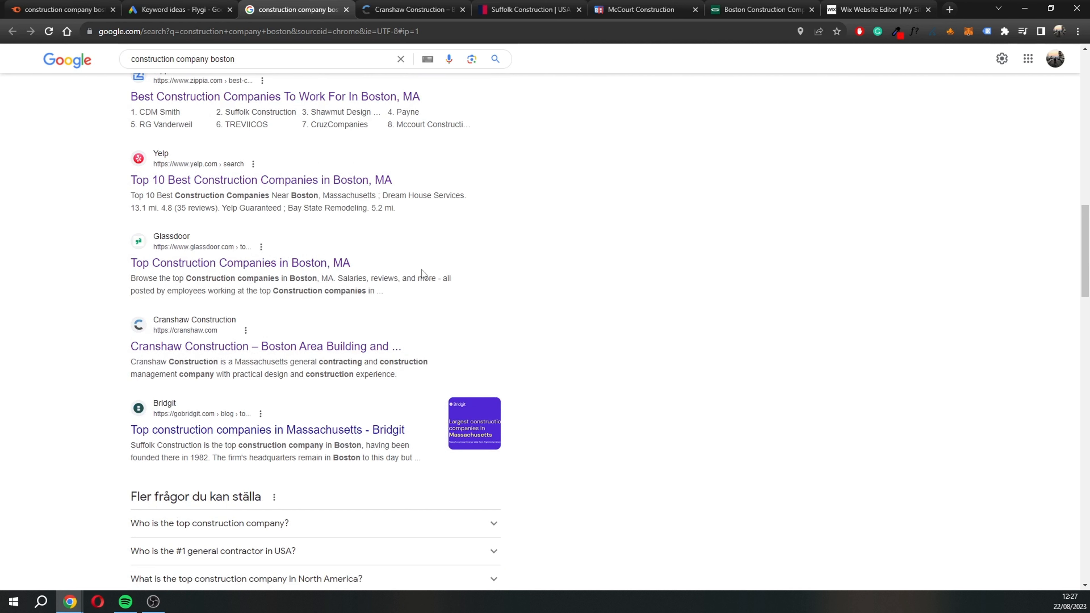
left_click_drag(466, 302, 122, 255)
left_click(414, 292)
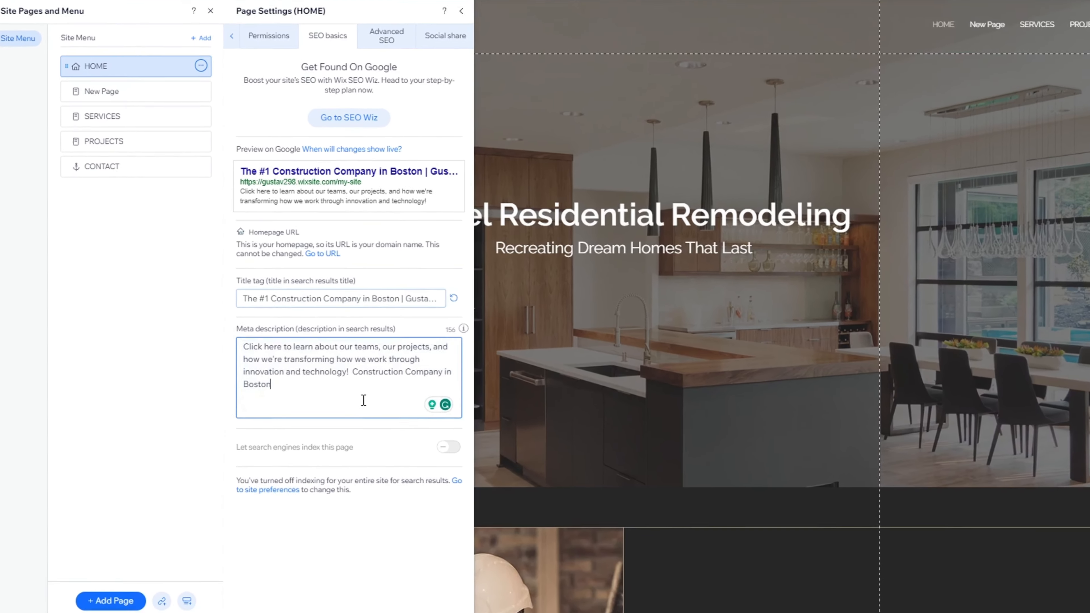
- Remove the phrase "Construction Company in Boston" from the end of the HOME page's meta description and review the remaining text
key("BackSpace")
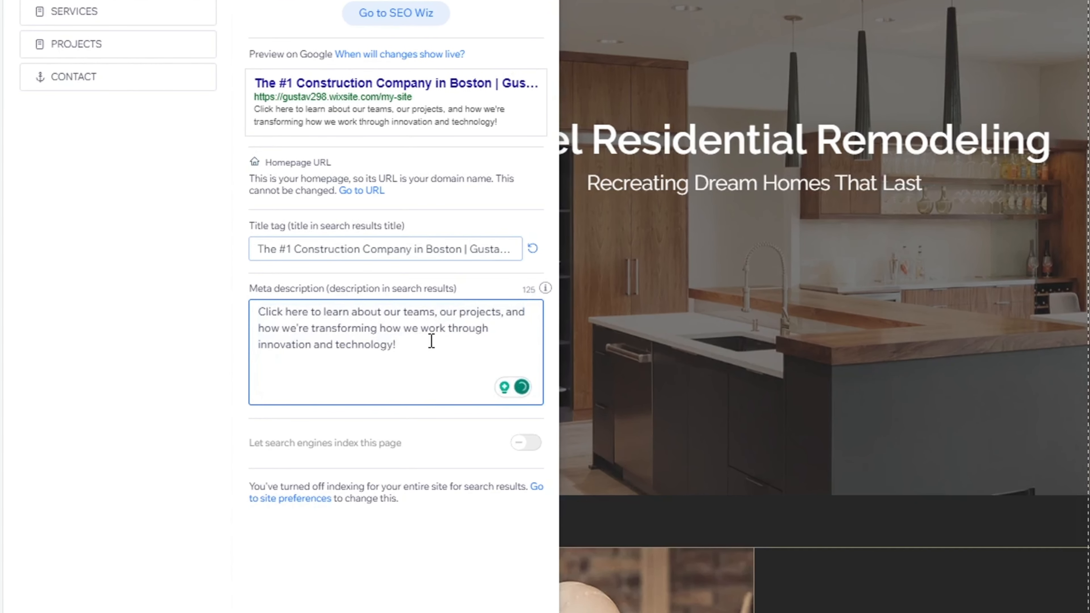
left_click_drag(445, 343, 246, 309)
left_click(220, 307)
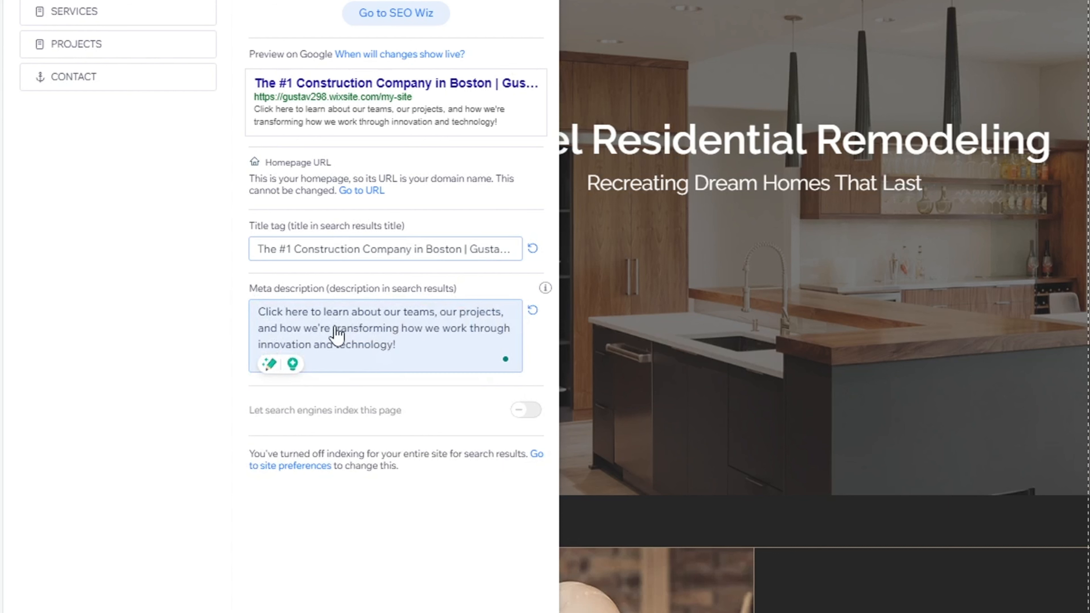
left_click(299, 328)
left_click(286, 313)
triple_click(266, 317)
left_click_drag(311, 312, 259, 312)
left_click(415, 319)
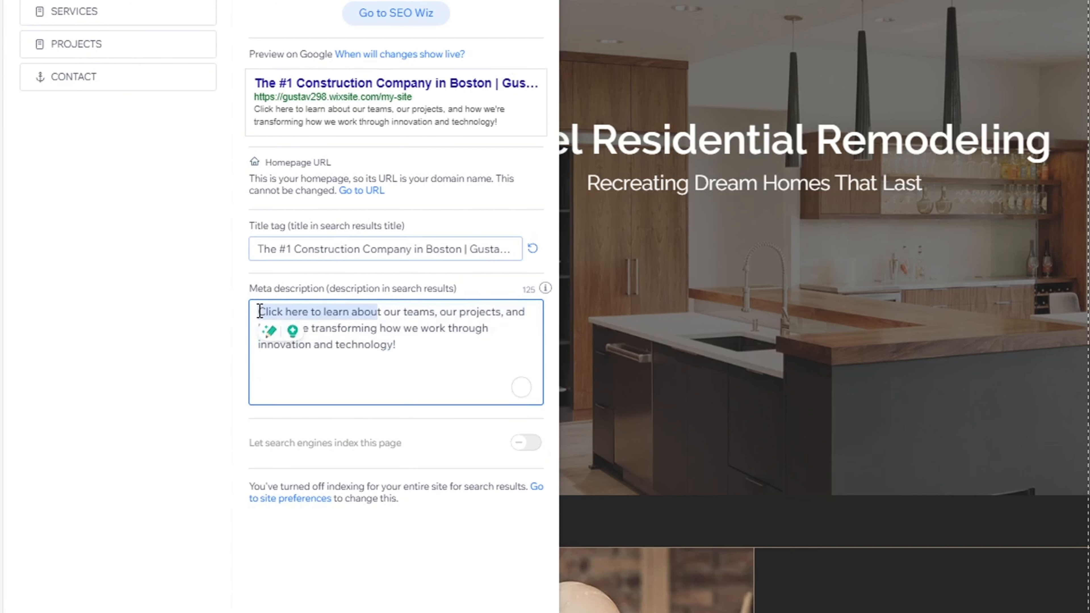
left_click(384, 328)
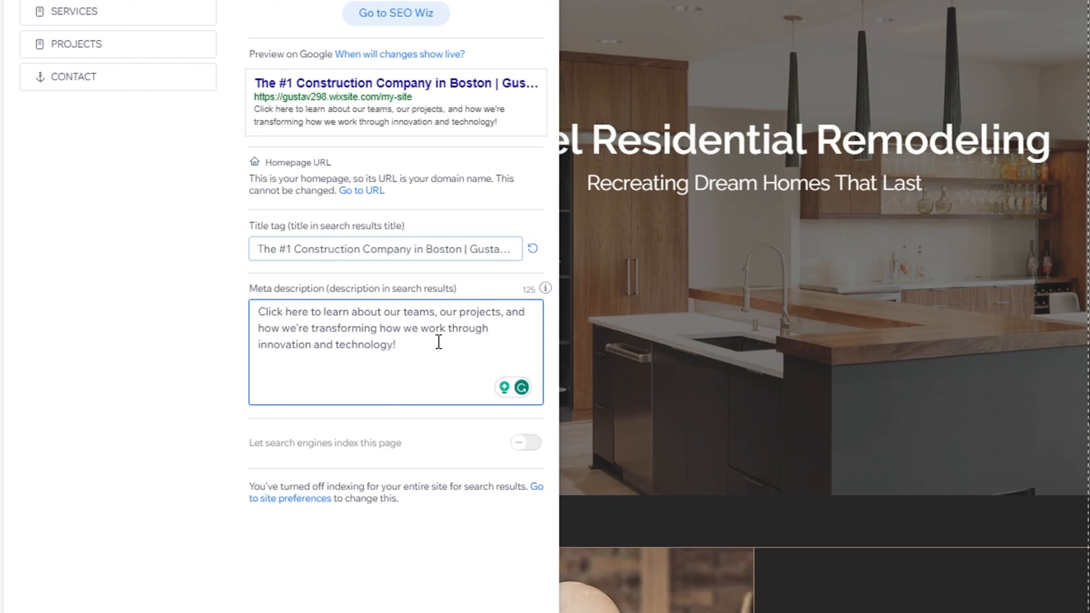
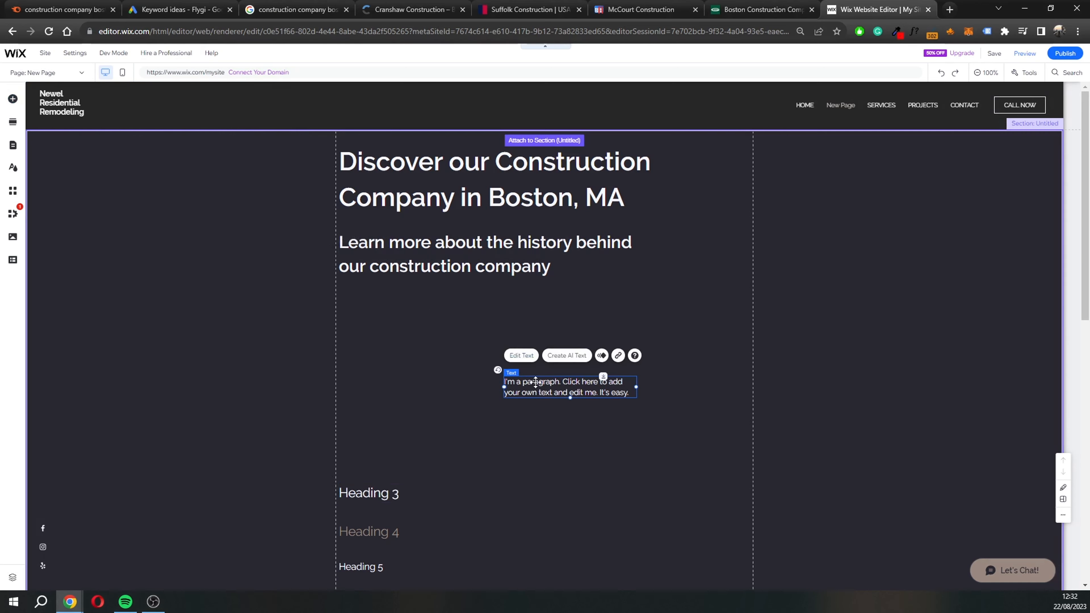
- Move the placeholder paragraph below the "Learn more about the history" subheading and enlarge its text box to roughly the subheading's width
left_click_drag(541, 387, 376, 300)
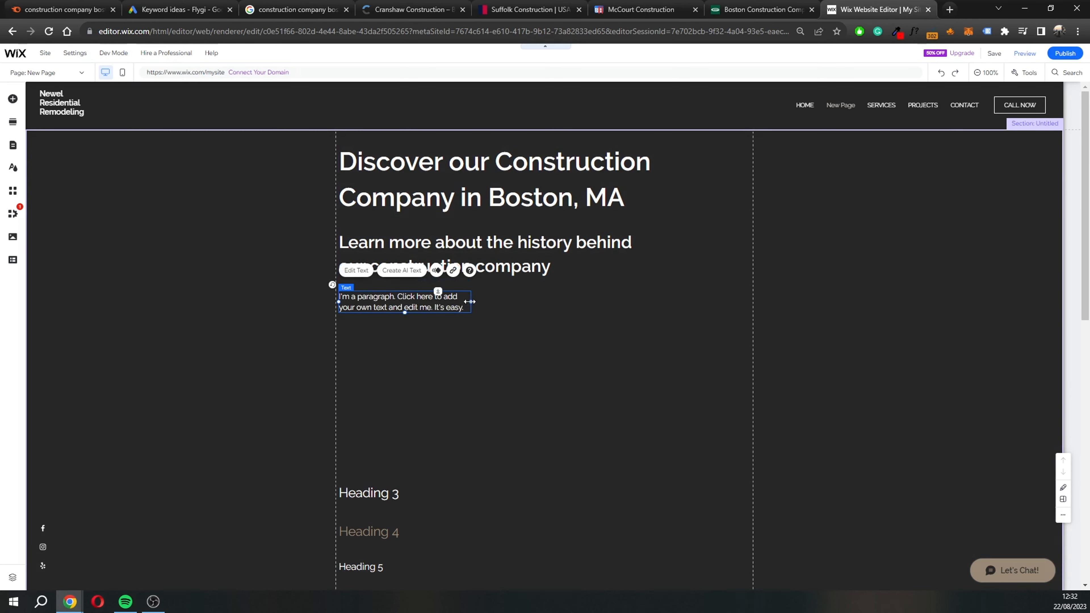
left_click_drag(472, 302, 631, 306)
left_click_drag(483, 303, 484, 359)
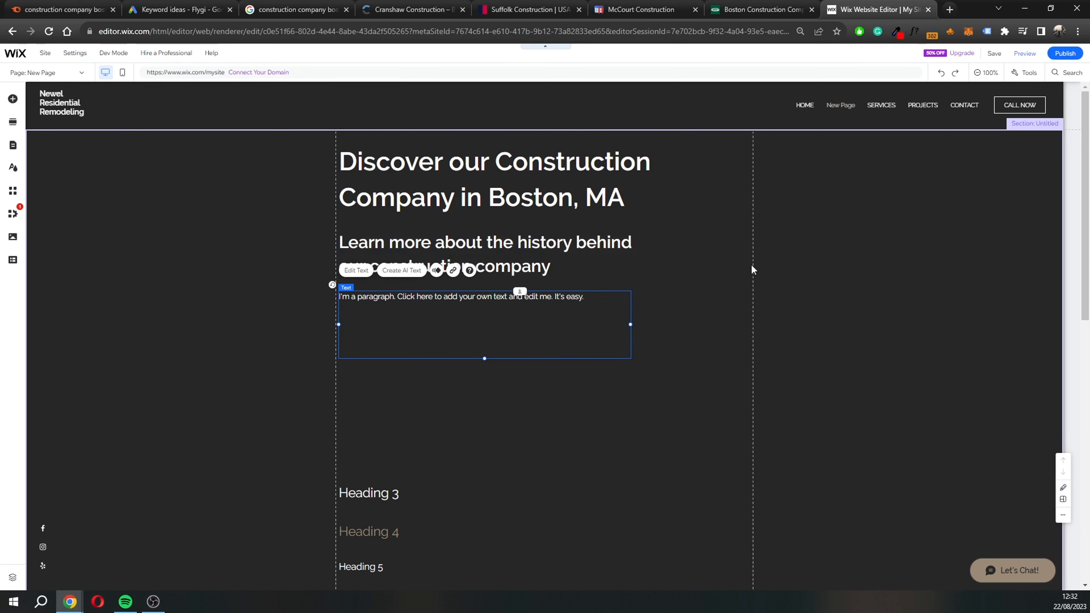
- Check the HTML tag assigned to the "Learn more about the history" subheading in its SEO & accessibility settings
left_click(604, 251)
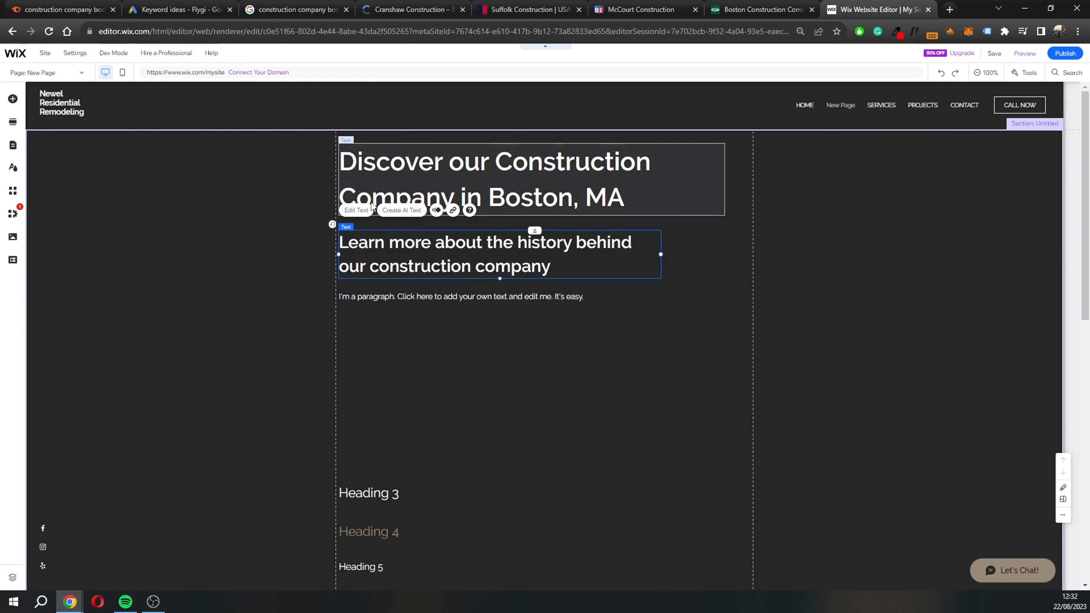
left_click(351, 211)
key("ctrl+i")
scroll(737, 388, "down", 2)
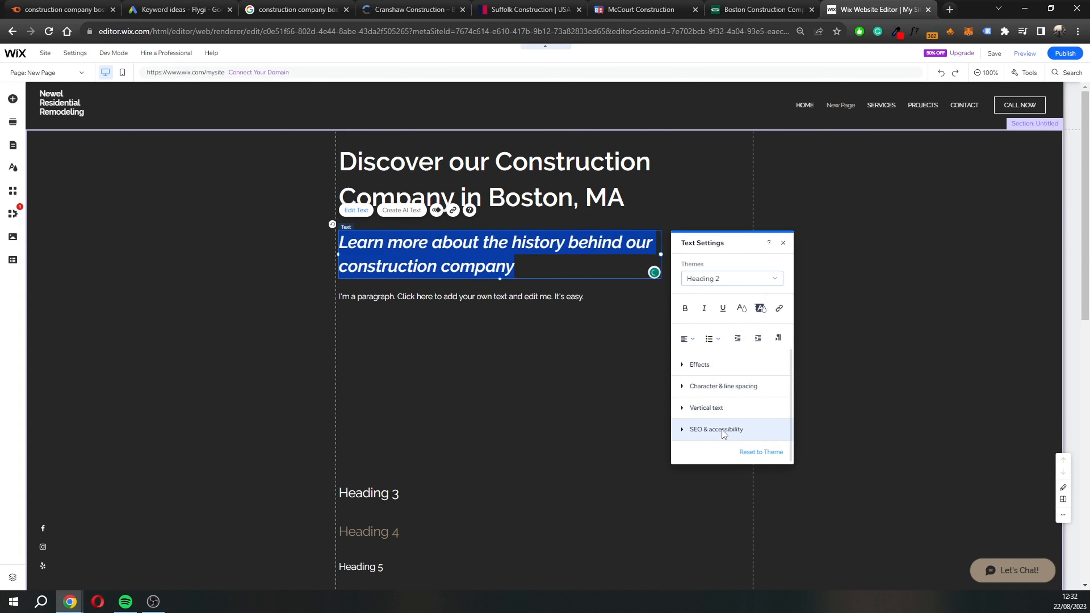
left_click(719, 429)
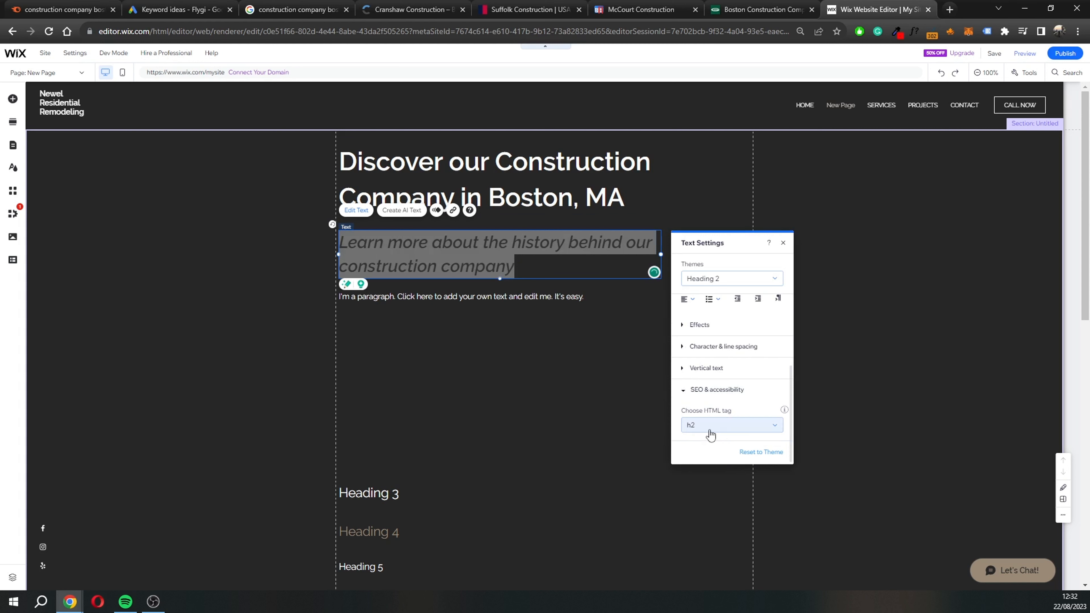
left_click(548, 374)
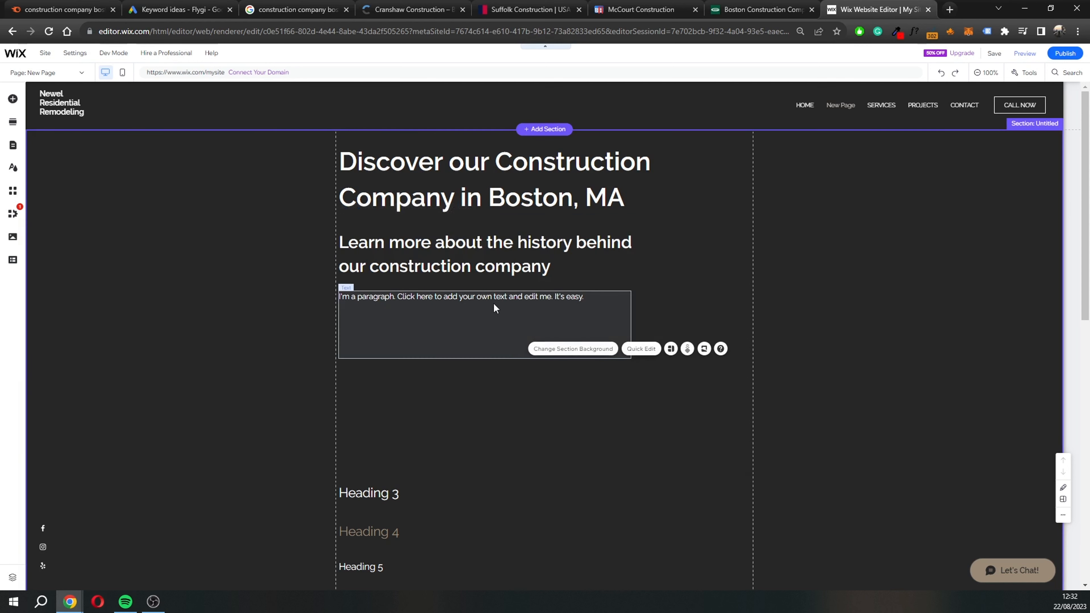
- Fill the paragraph under the subheading with repeated copies of its placeholder sentence
double_click(479, 313)
key("ctrl+c")
left_click(594, 295)
key("ctrl+v")
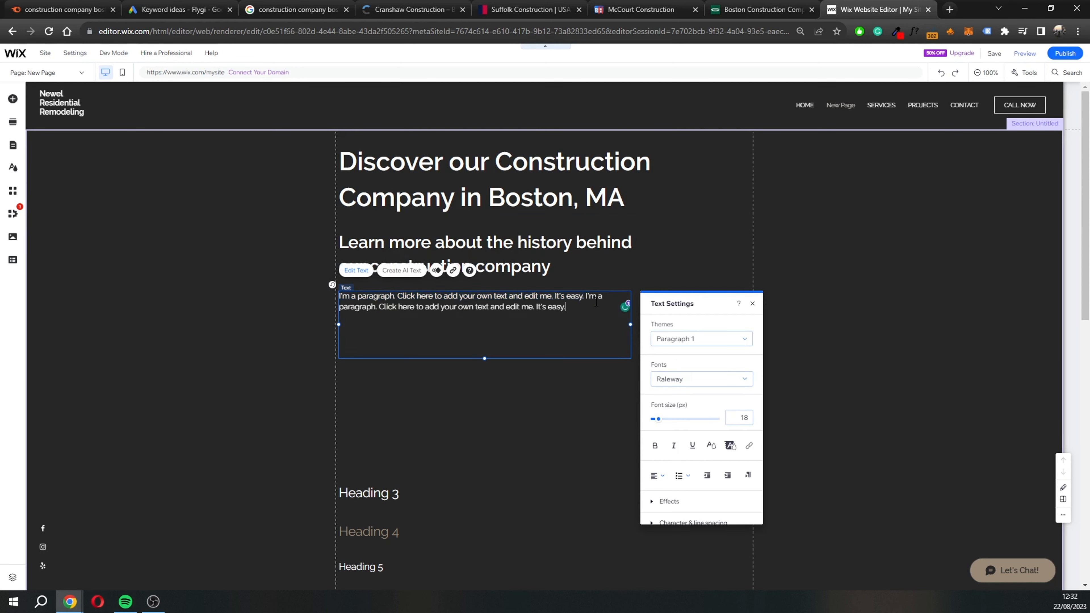
key("ctrl+a")
key("ctrl+c")
left_click(577, 312)
key("ctrl+v")
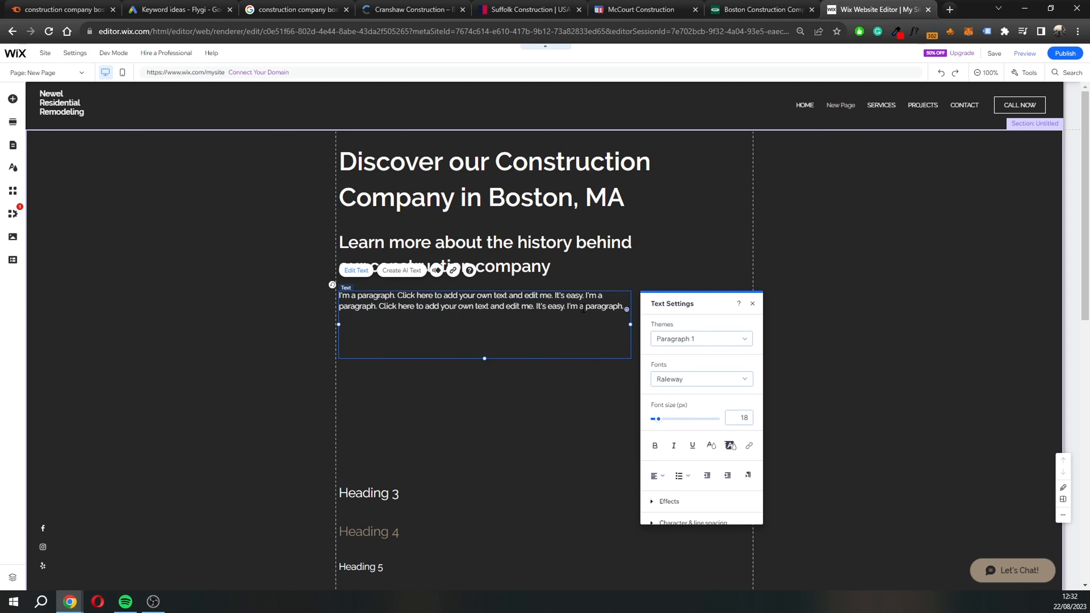
key("ctrl+v")
left_click(739, 252)
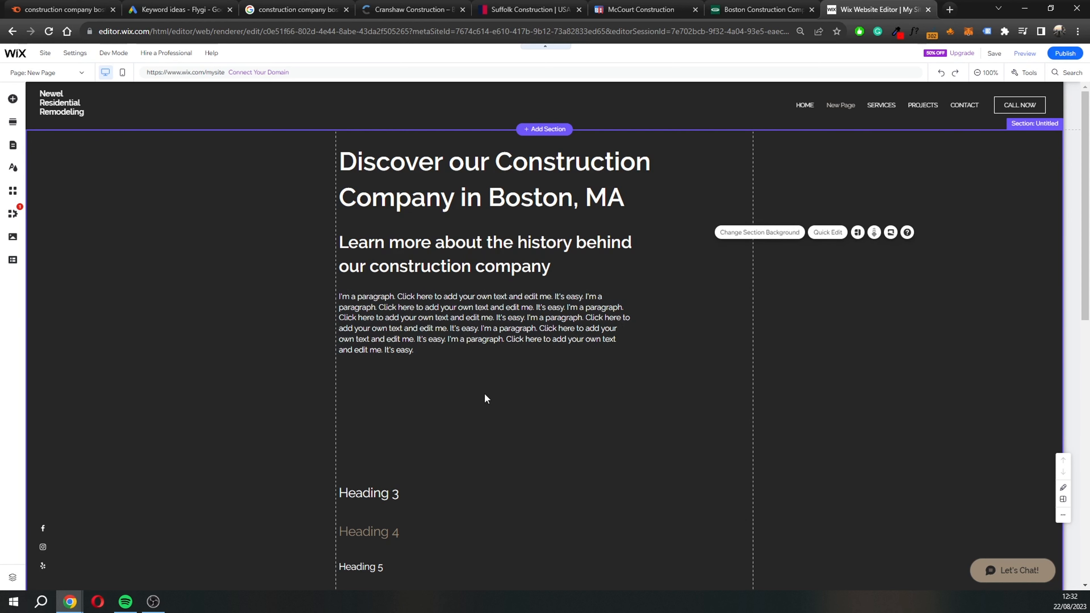
- Move the Heading 3 text directly below the filled paragraph, aligned with its starting edge
left_click(370, 491)
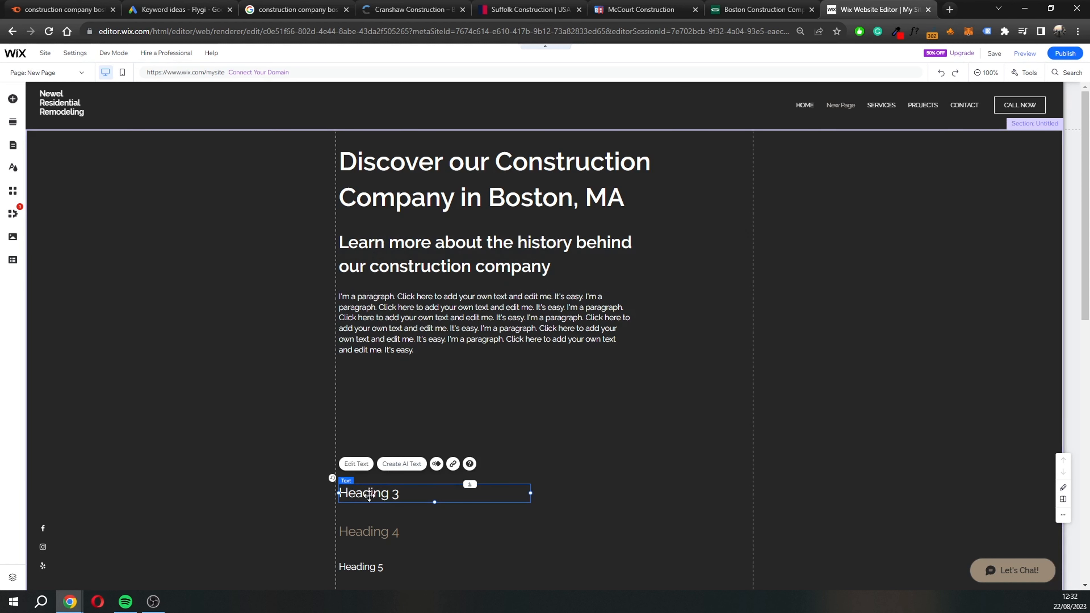
left_click_drag(370, 496, 368, 372)
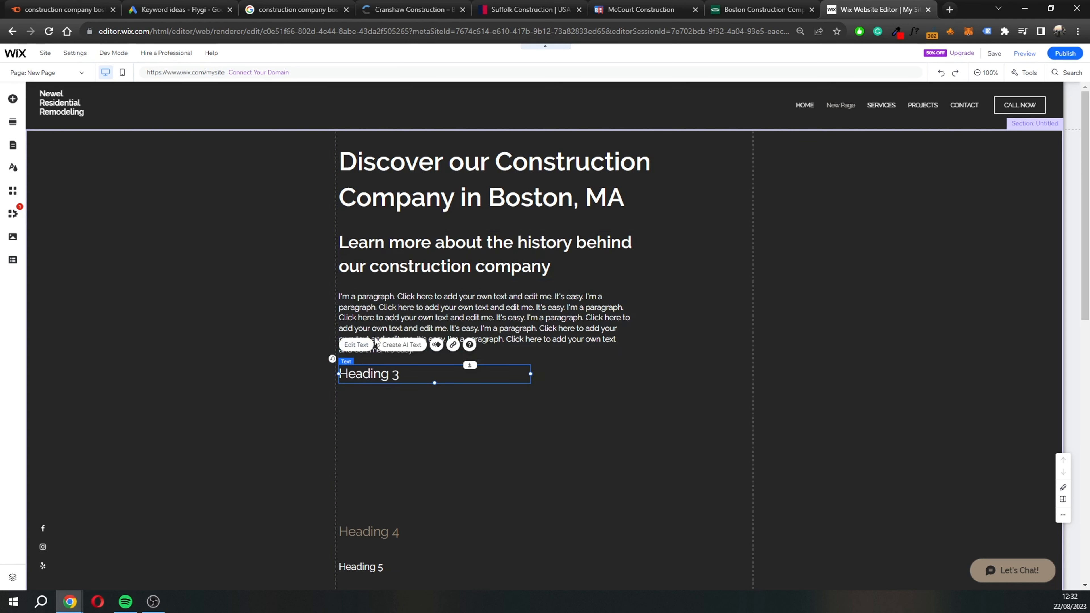
left_click(408, 325)
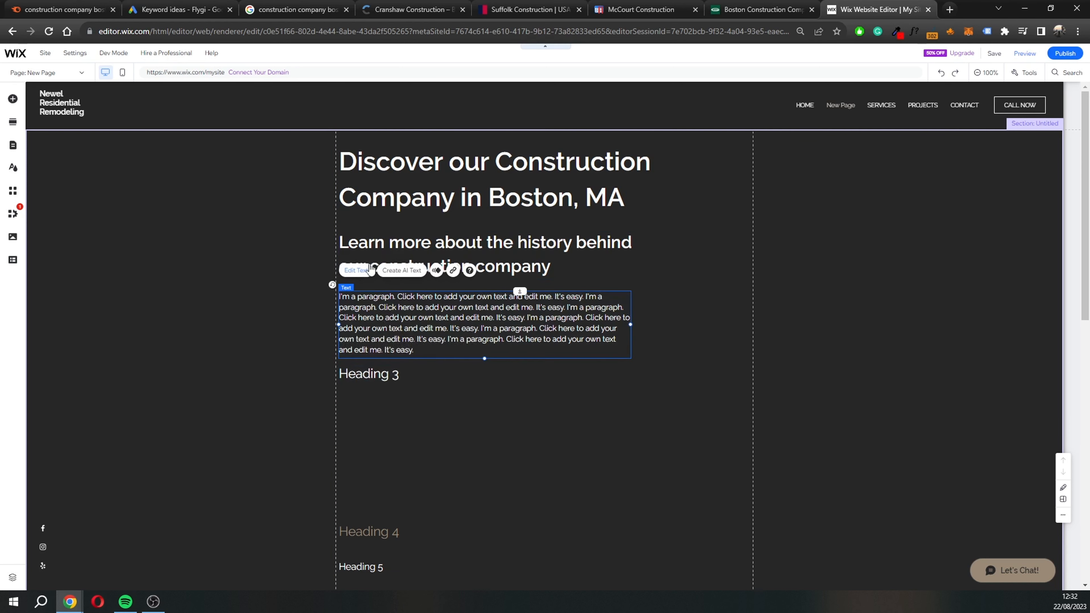
left_click(377, 242)
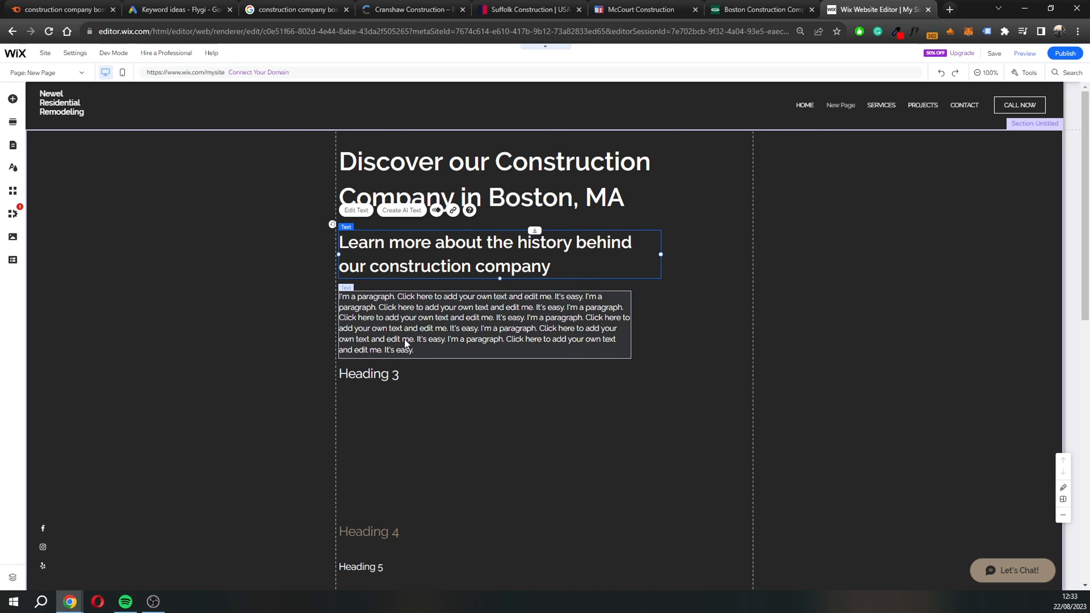
- Duplicate the filled paragraph and place the copy directly below Heading 3
left_click(444, 337)
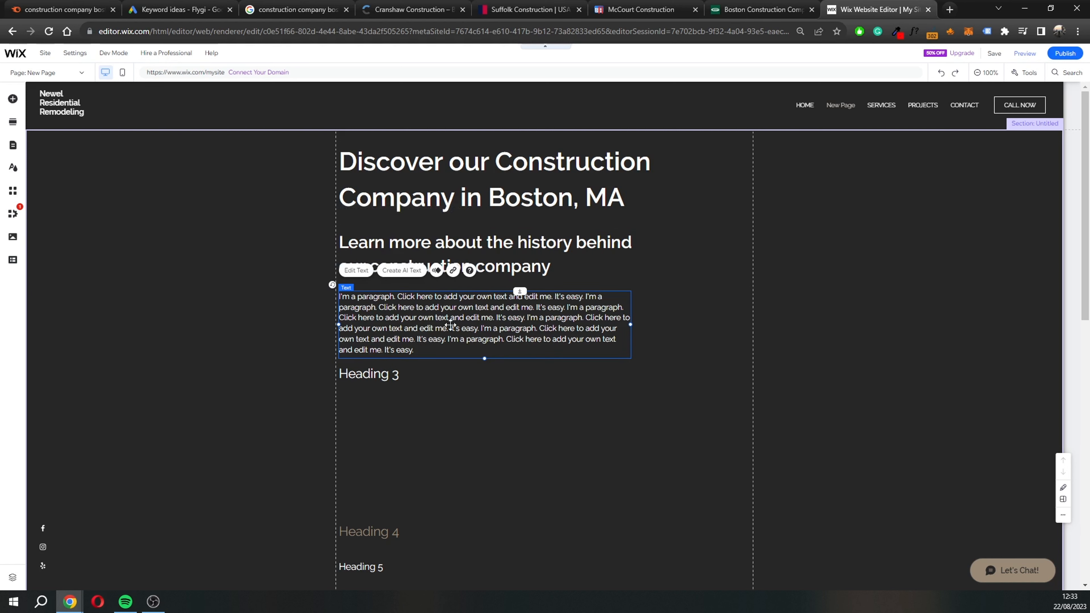
key("ctrl+d")
left_click_drag(466, 307, 434, 421)
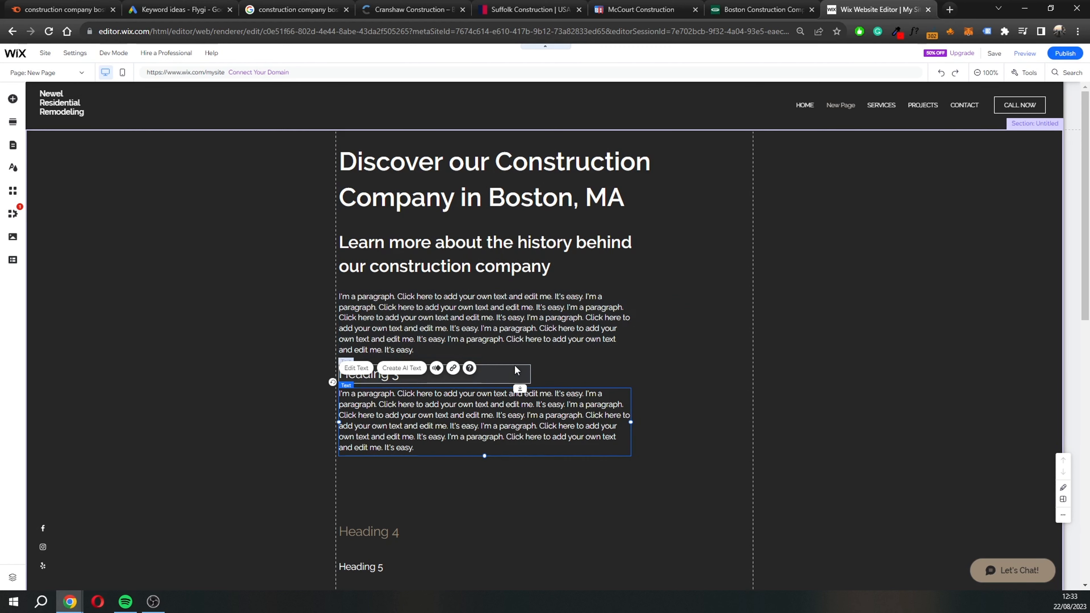
- Widen the Heading 3 text box to nearly the width of the paragraphs around it
left_click(509, 373)
double_click(374, 367)
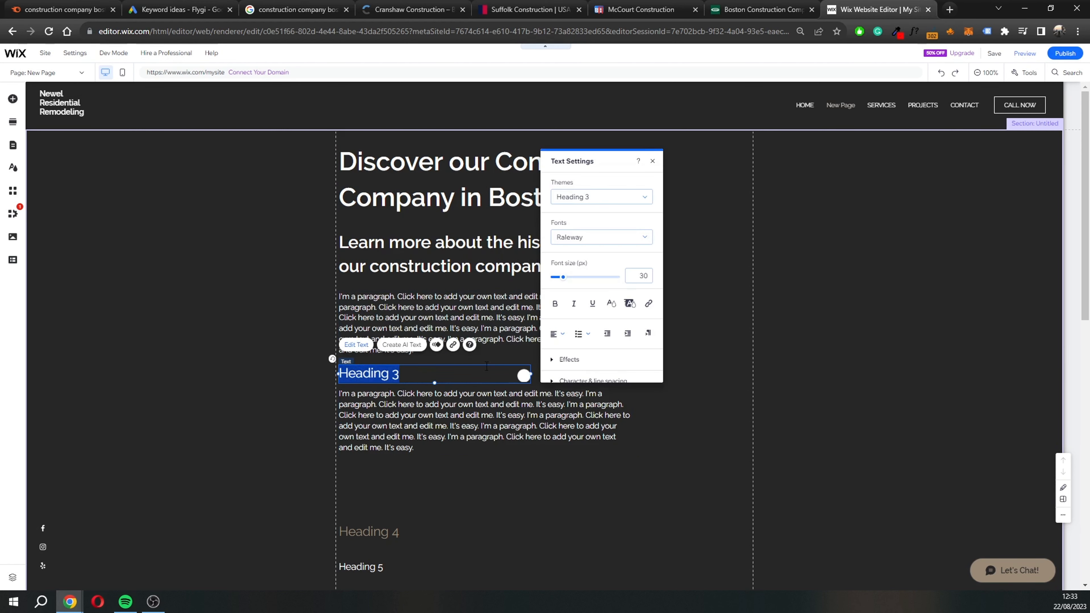
left_click(501, 353)
left_click(482, 374)
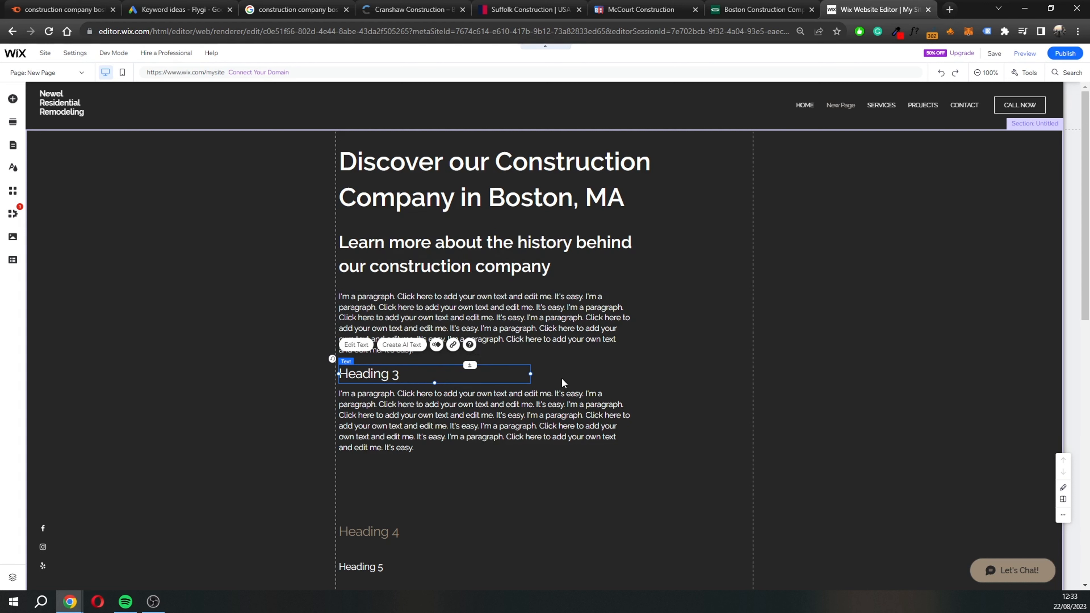
left_click_drag(531, 374, 621, 374)
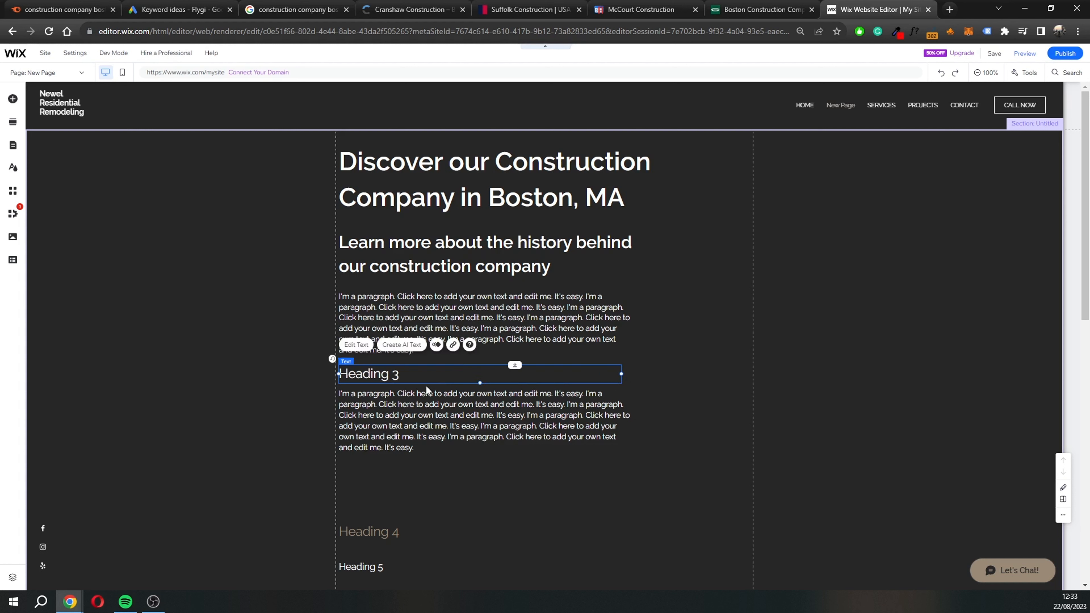
- Replace the Heading 3 placeholder text with "Learn about our founder"
double_click(386, 376)
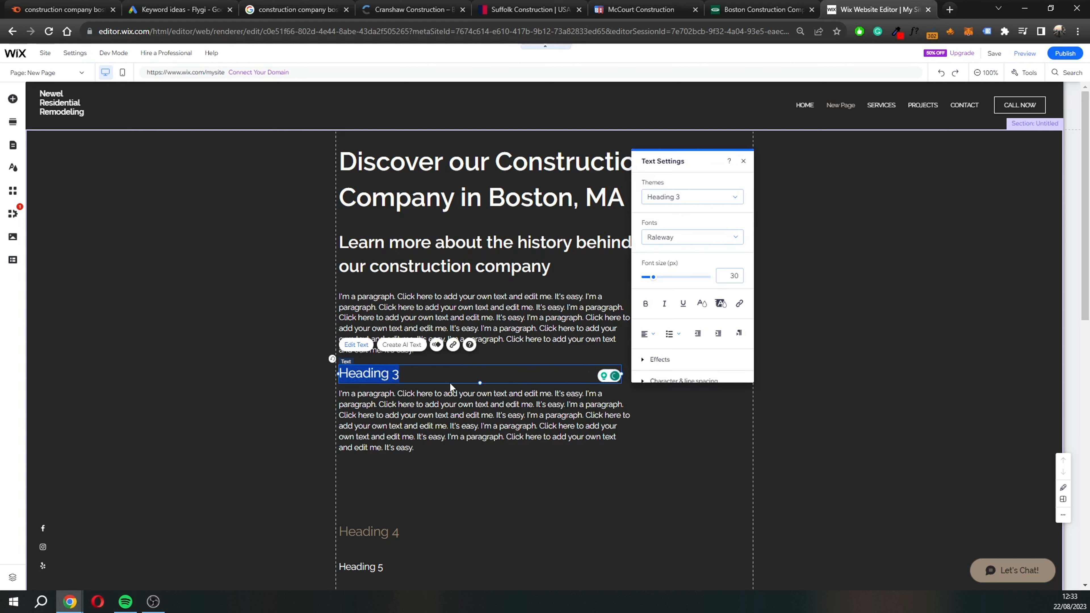
type("Lea")
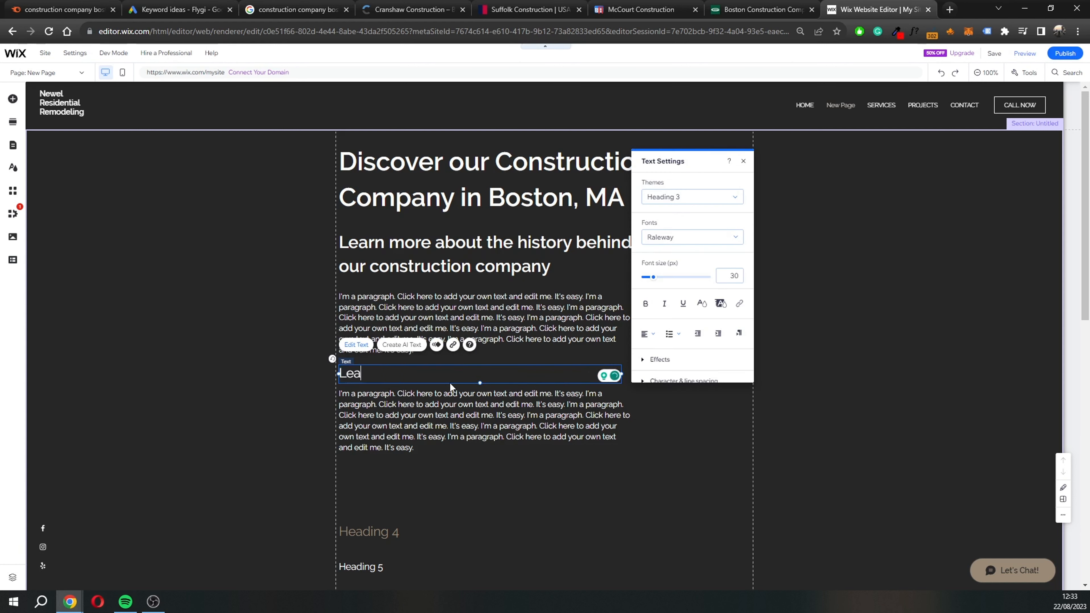
type("rn about our founder")
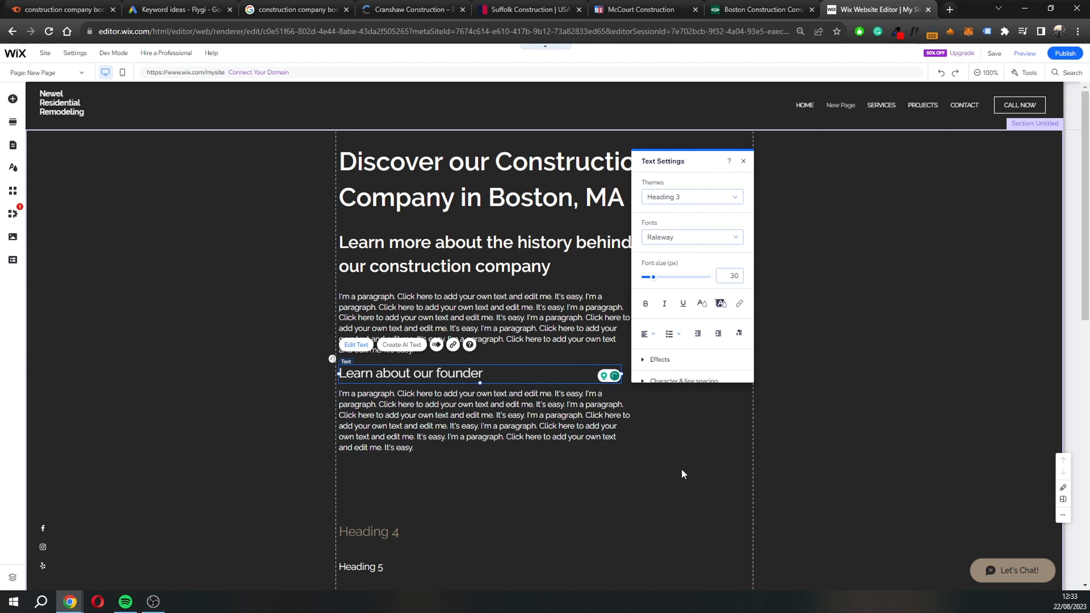
left_click(681, 468)
- Change the third-level heading's text to "It all started in 1968"
double_click(461, 375)
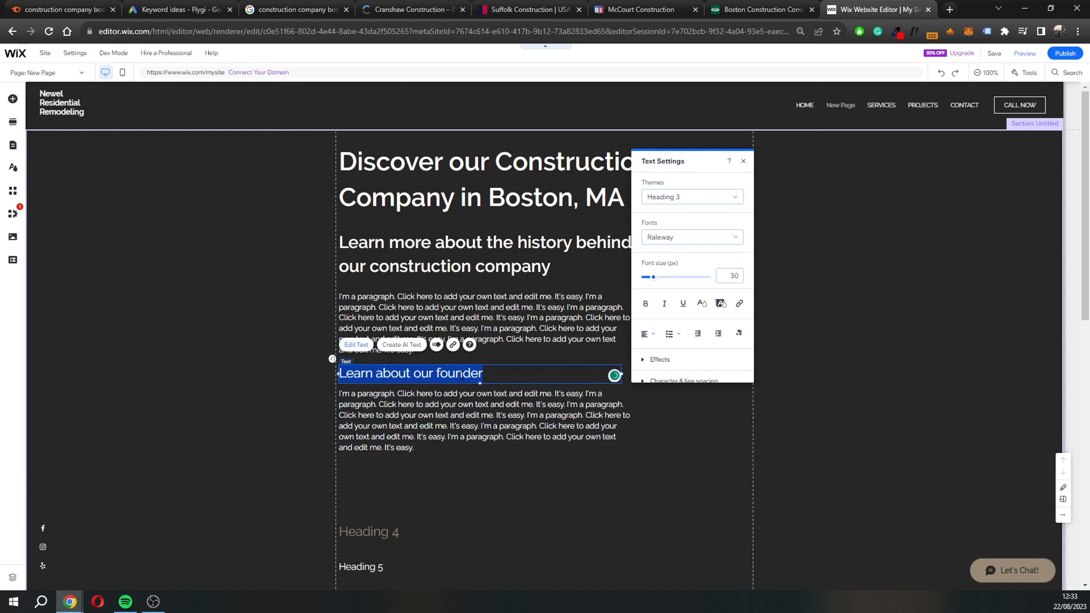
key("BackSpace")
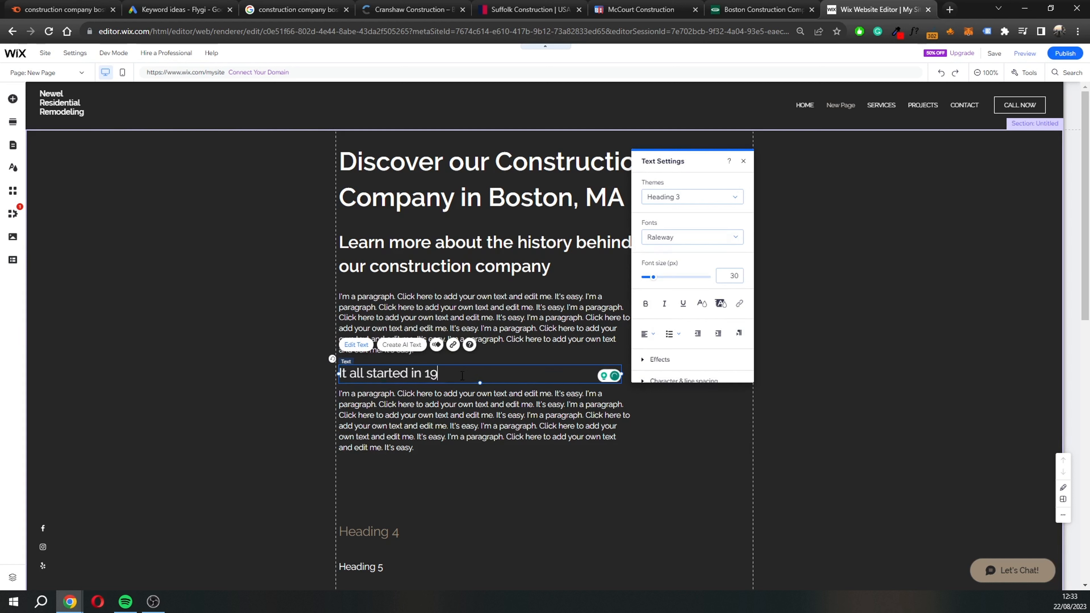
left_click(576, 514)
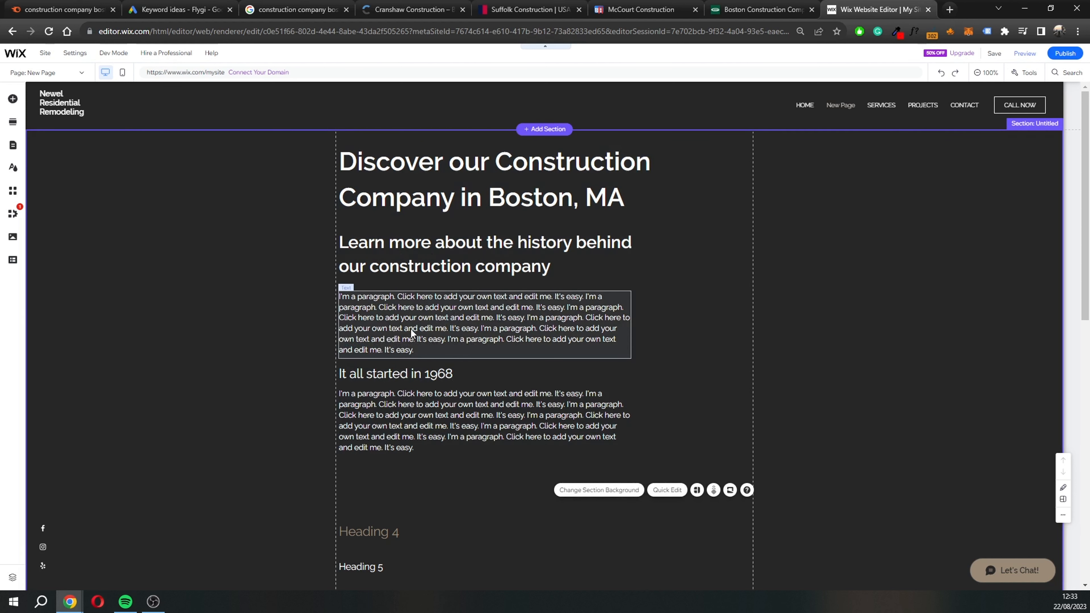
- Check which HTML tag is assigned to the "It all started in 1968" heading
left_click(437, 364)
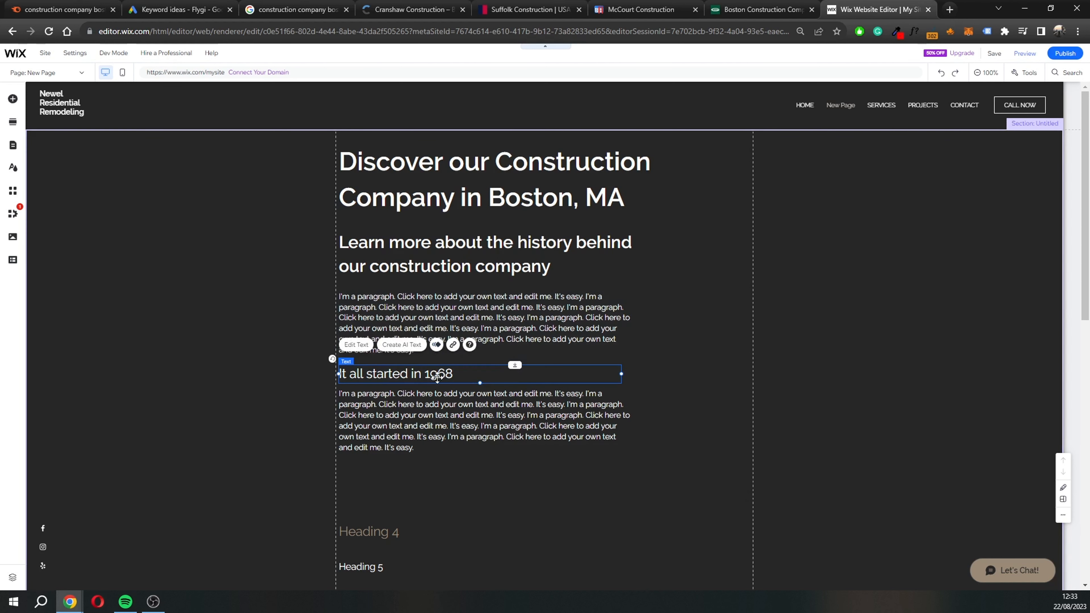
left_click(436, 266)
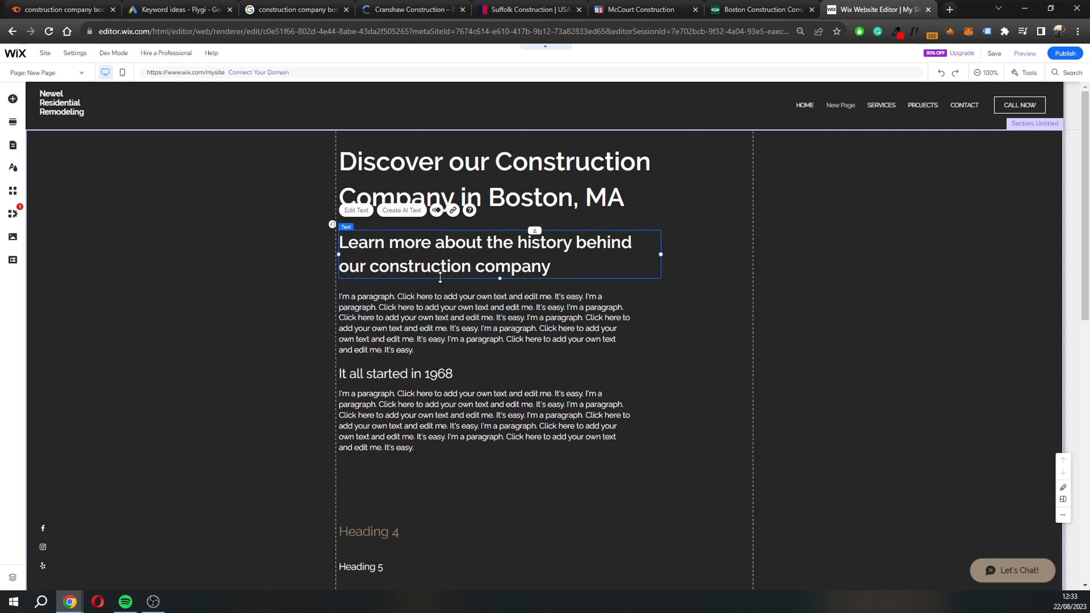
left_click(432, 375)
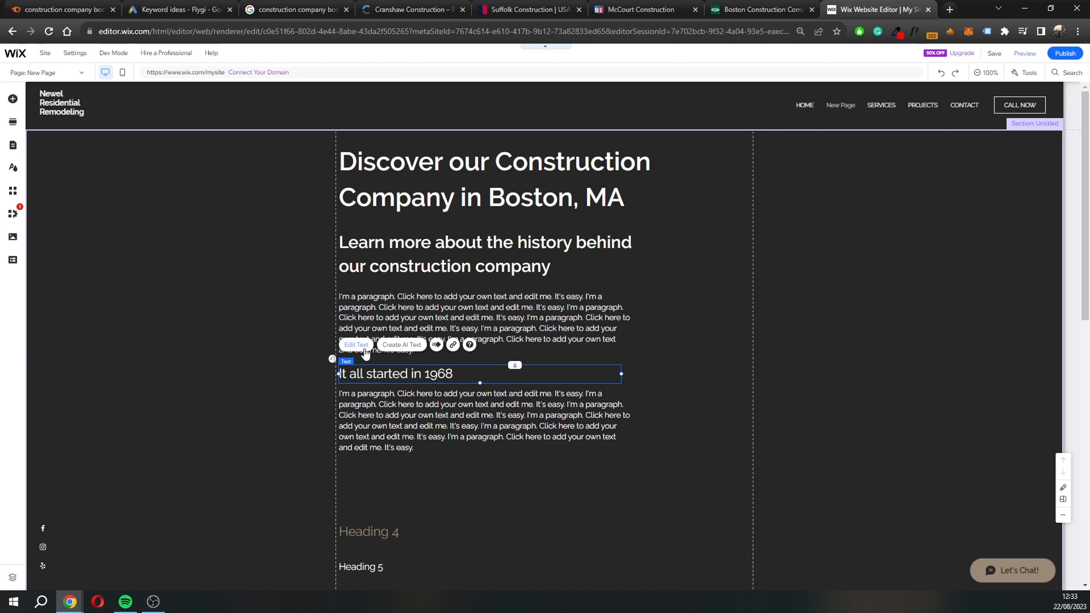
left_click(363, 346)
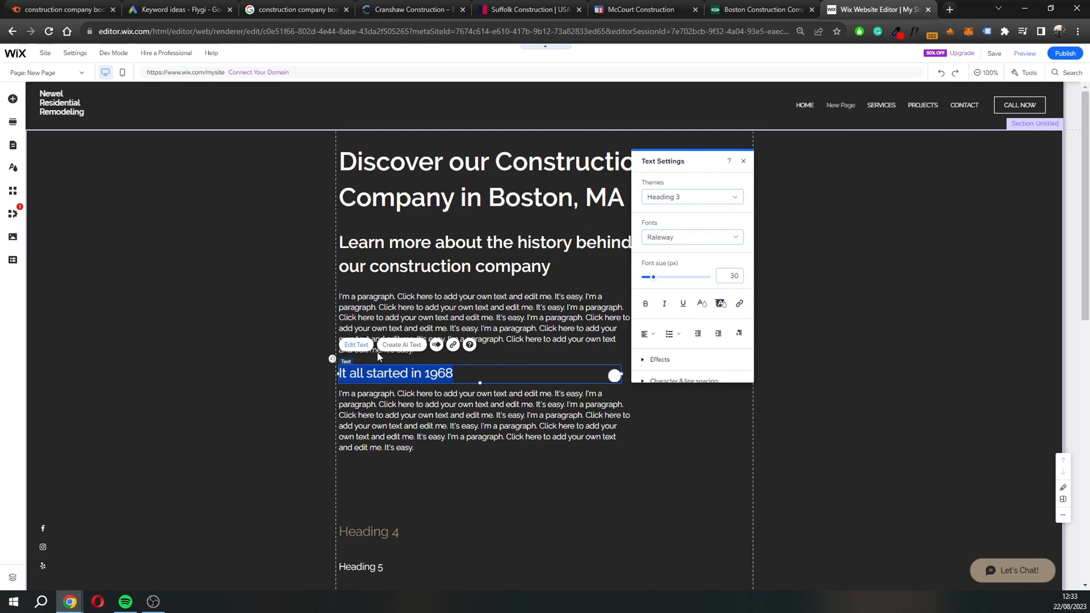
scroll(698, 297, "down", 3)
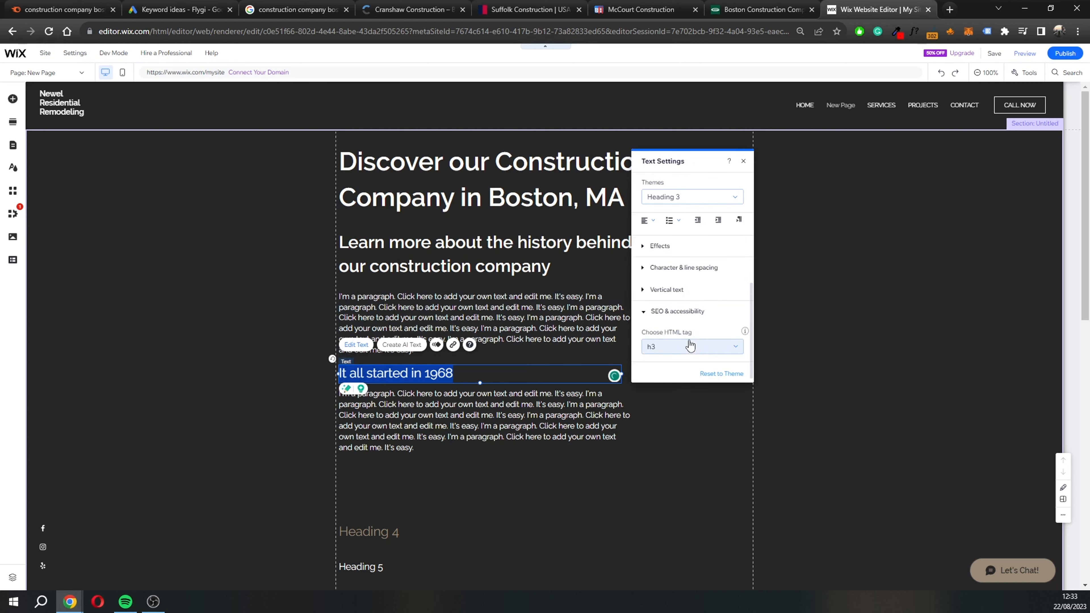
left_click(484, 418)
left_click_drag(725, 365, 361, 436)
left_click_drag(688, 246, 297, 366)
left_click(296, 362)
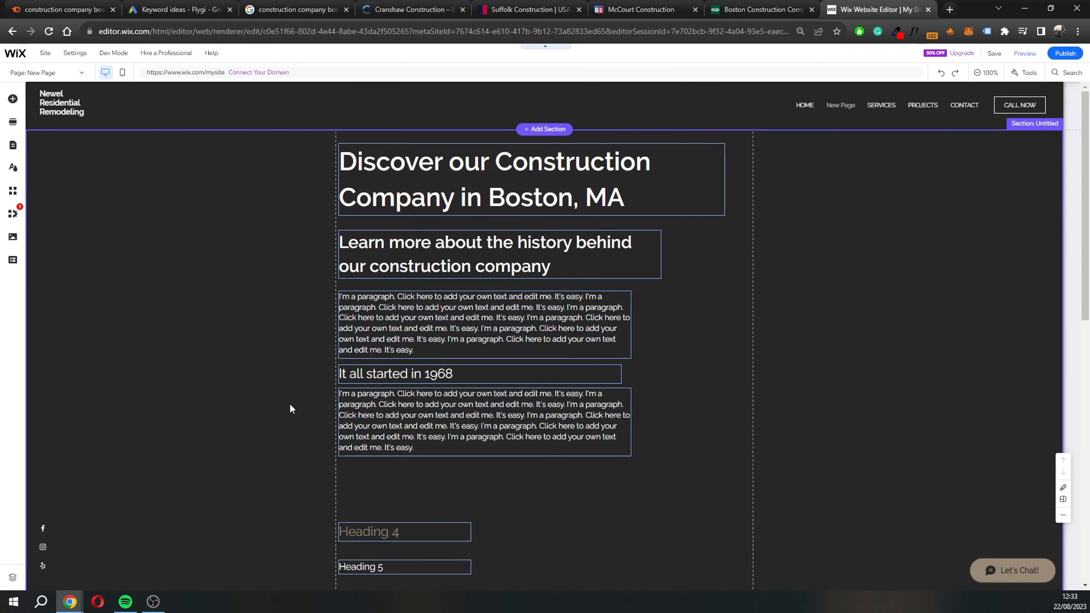
- Push Heading 4 and the elements beneath it further down the page to make room below the second paragraph
scroll(290, 403, "down", 3)
left_click(386, 417)
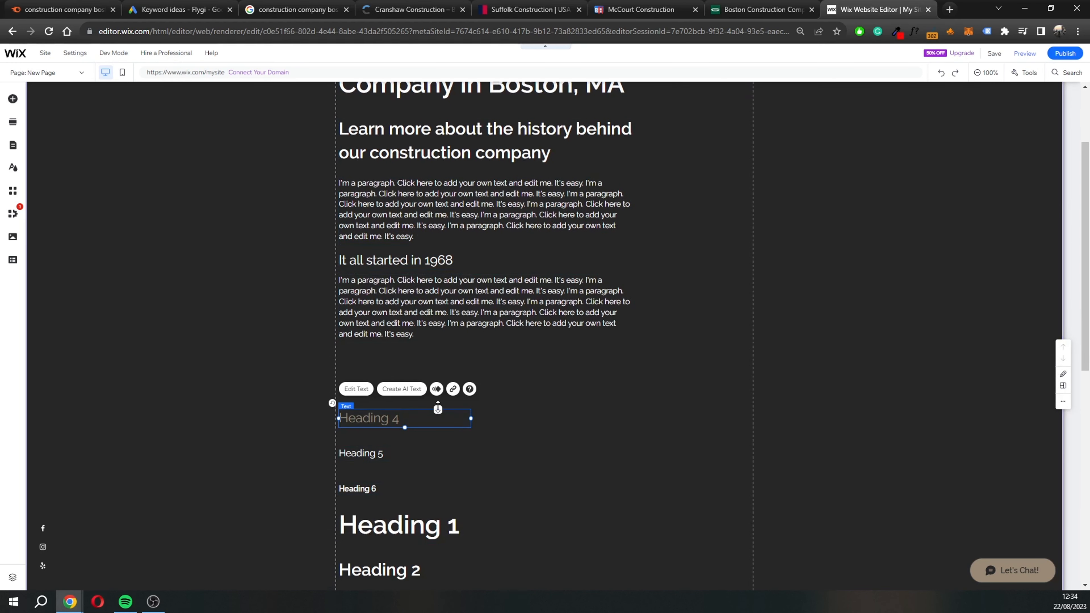
left_click_drag(438, 409, 438, 485)
left_click(584, 419)
scroll(554, 410, "up", 3)
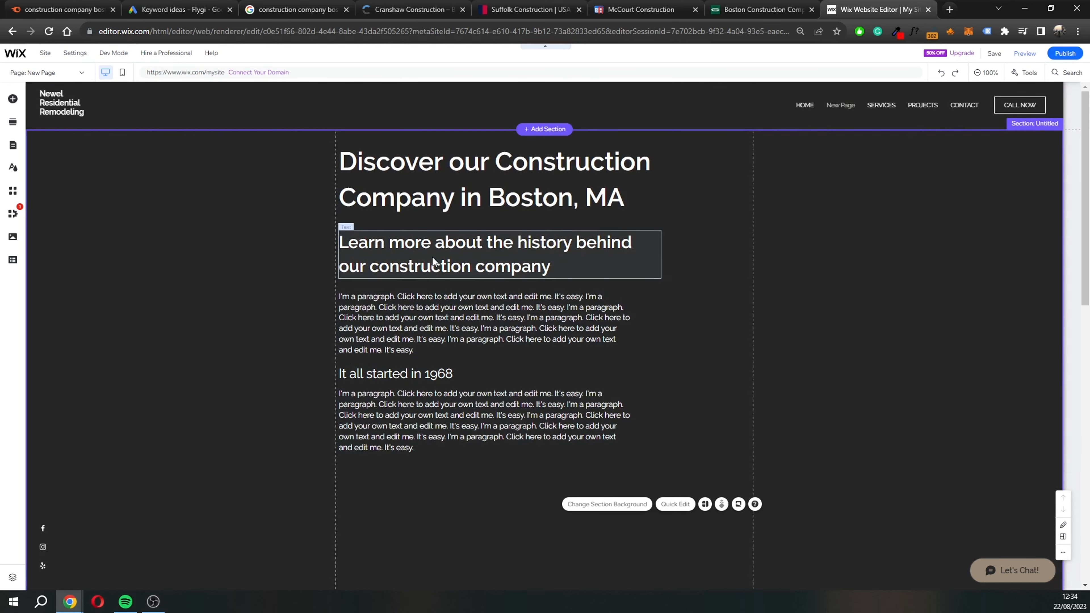
- Duplicate the "Learn more about the history behind our construction company" subheading and place the copy below the second paragraph
scroll(425, 343, "down", 4)
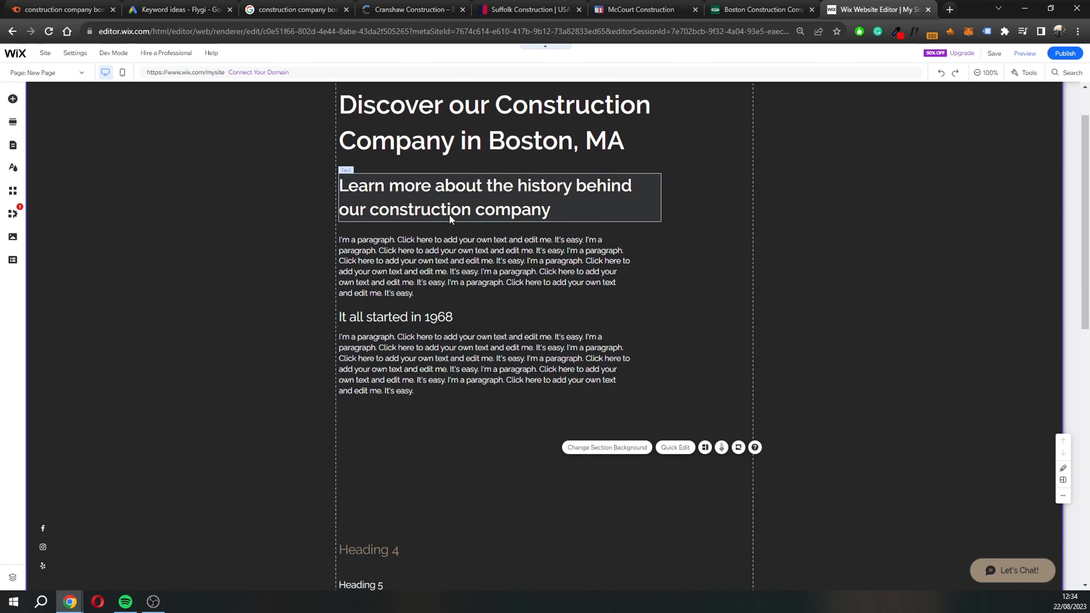
scroll(418, 352, "up", 1)
scroll(416, 372, "up", 1)
left_click_drag(466, 191, 464, 432)
- Change the copied subheading's text to "We do home renovations and window installations"
double_click(464, 432)
type("Wem d")
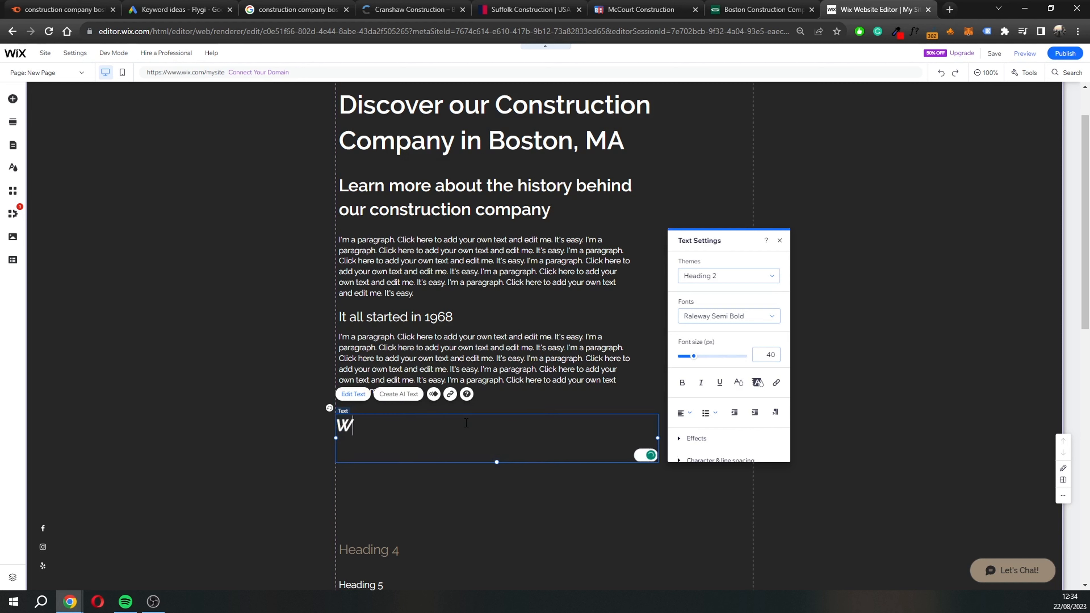
key("BackSpace")
key("BackSpace")
key("BackSpace")
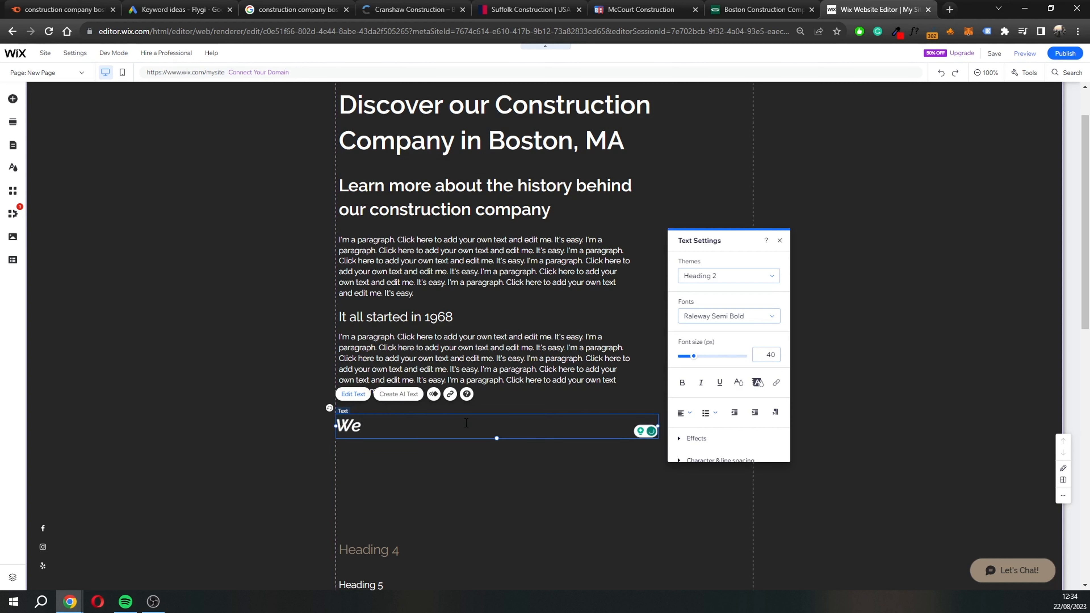
type("do home re")
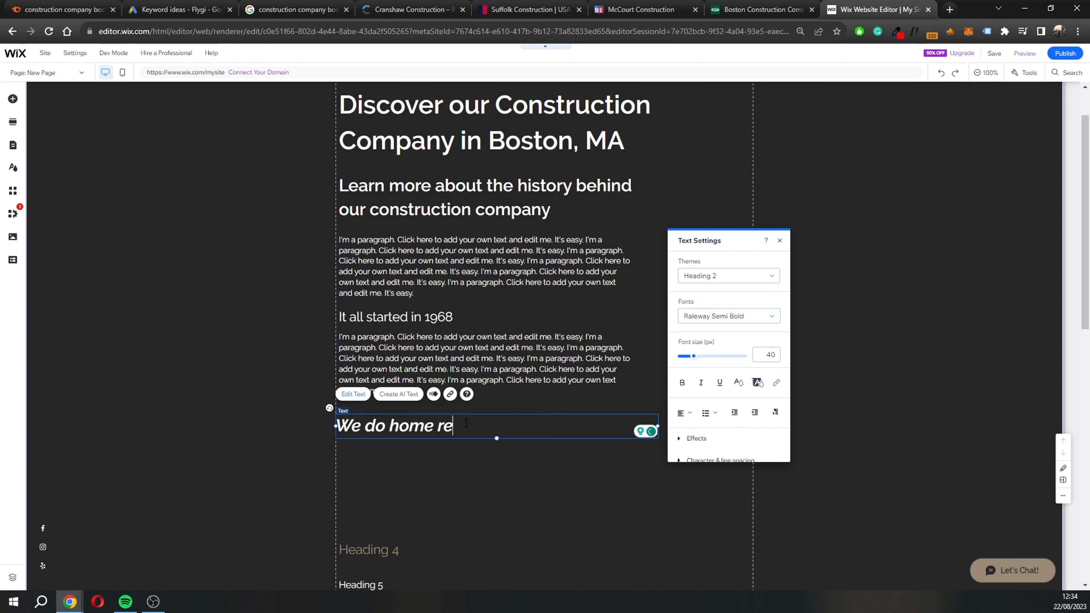
type("novations and")
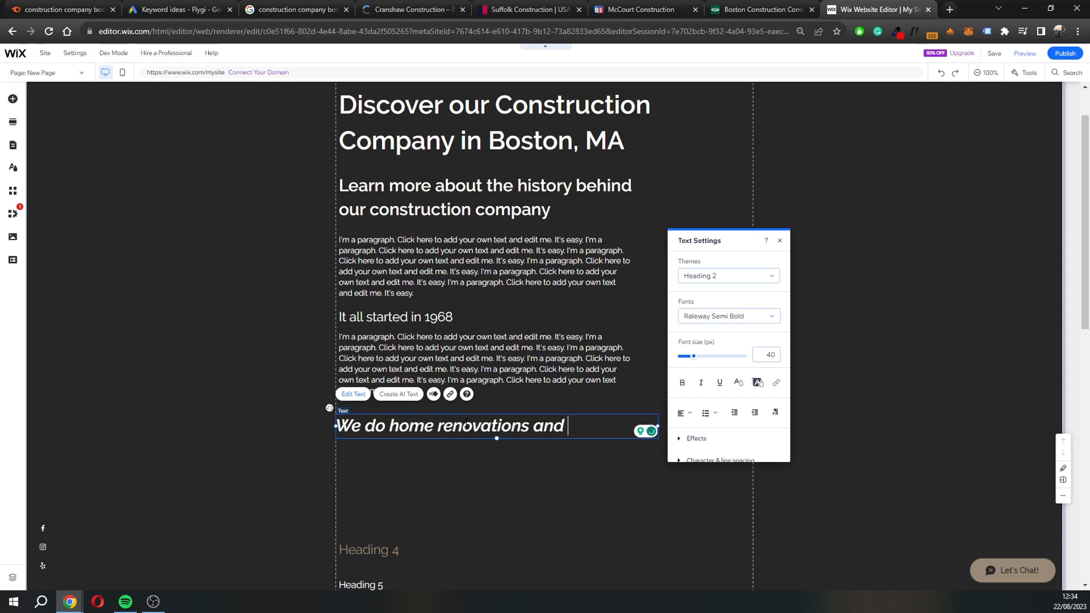
type(" window installations")
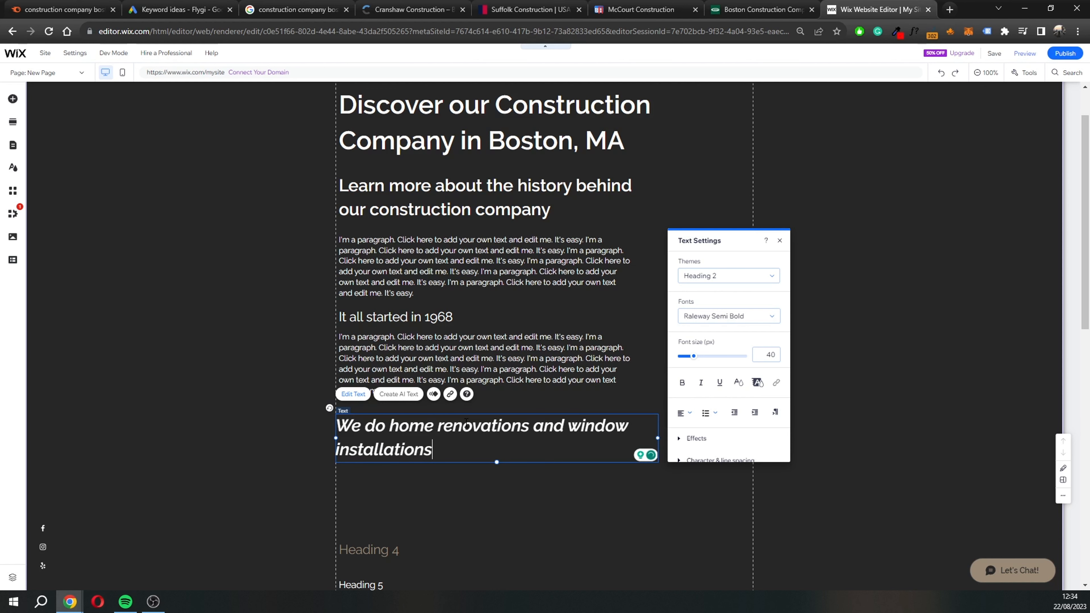
left_click(590, 470)
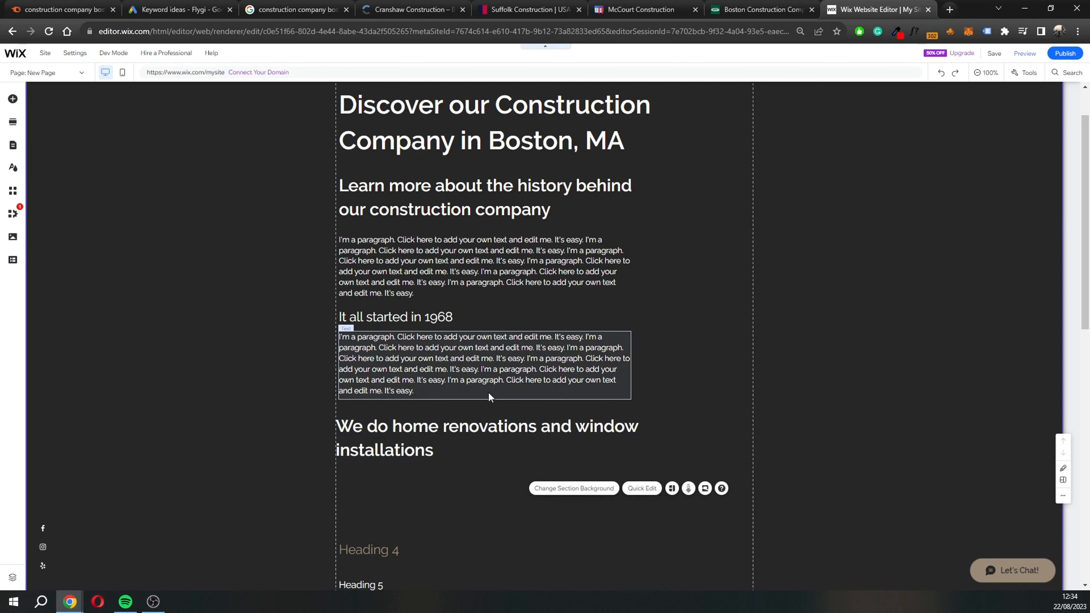
- Replace the copied subheading's text with "Our services"
scroll(489, 390, "down", 3)
double_click(464, 322)
key("BackSpace")
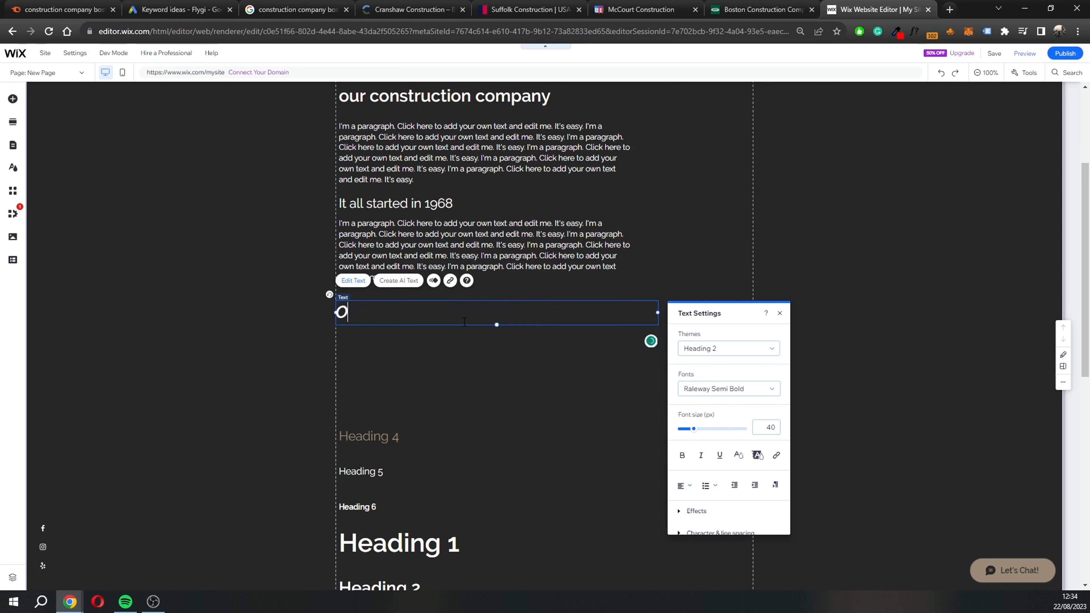
type("Our service")
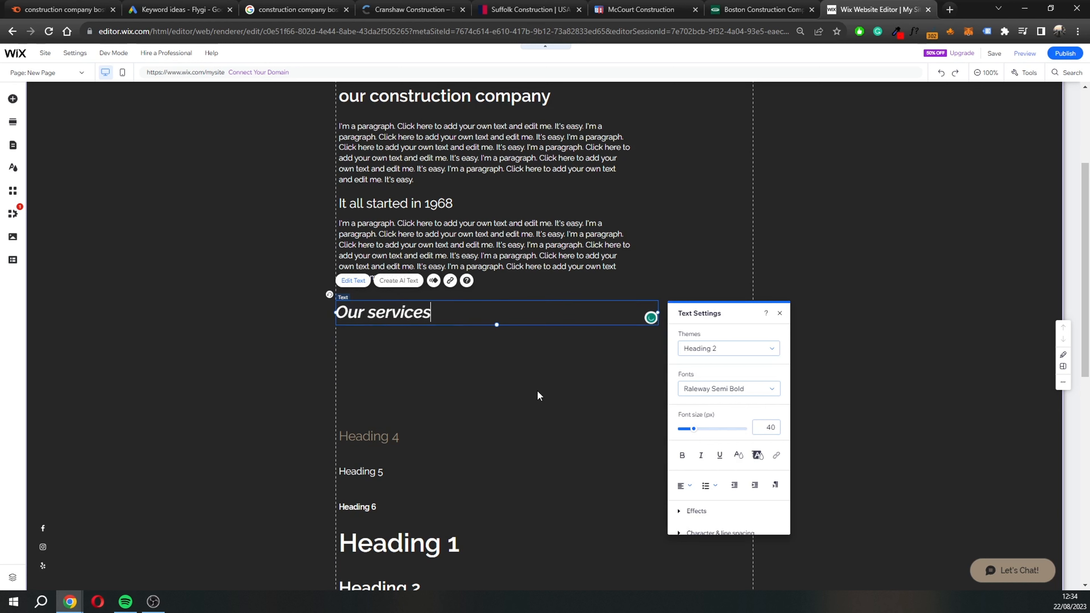
type("s")
left_click(540, 395)
- Indent both paragraphs and the "It all started in 1968" heading together beneath the history subheading
left_click(462, 247)
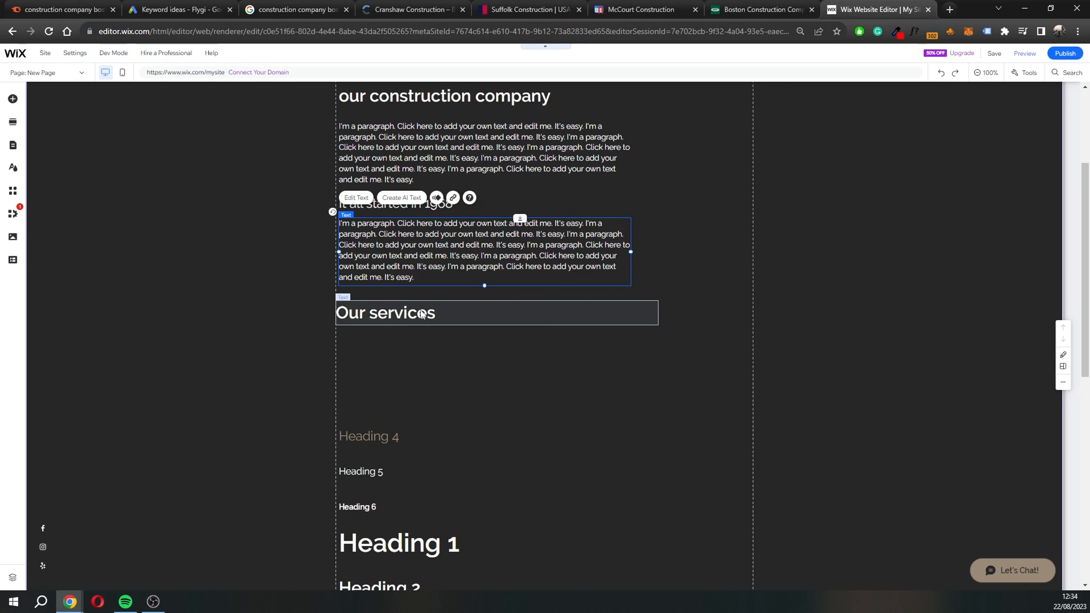
scroll(413, 319, "up", 2)
left_click(314, 324)
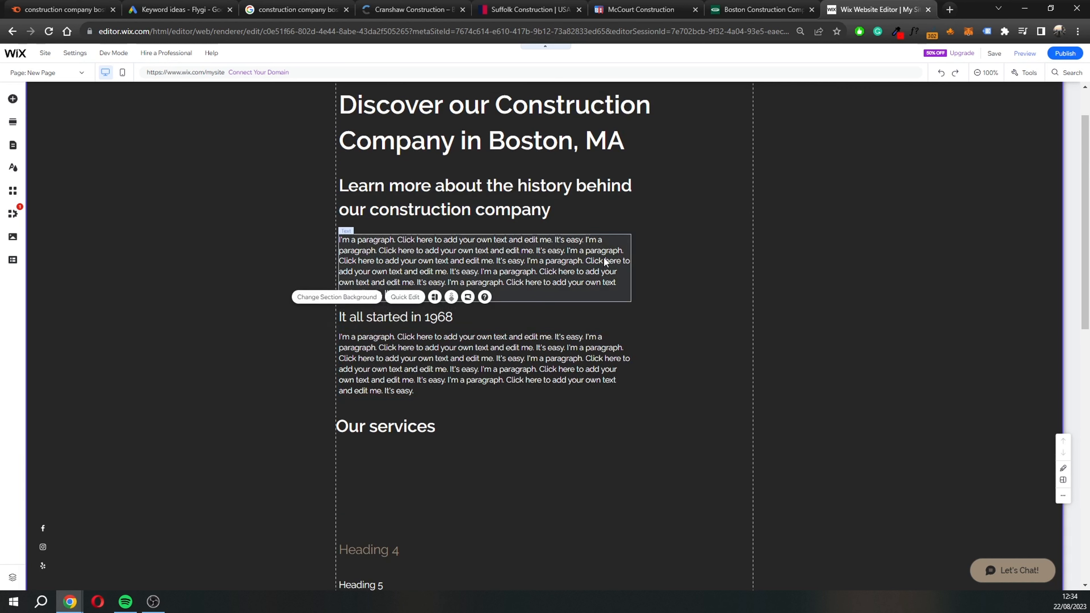
left_click(468, 275)
left_click(407, 320, "ctrl")
left_click(411, 334, "ctrl")
left_click_drag(414, 271, 449, 270)
left_click(397, 270)
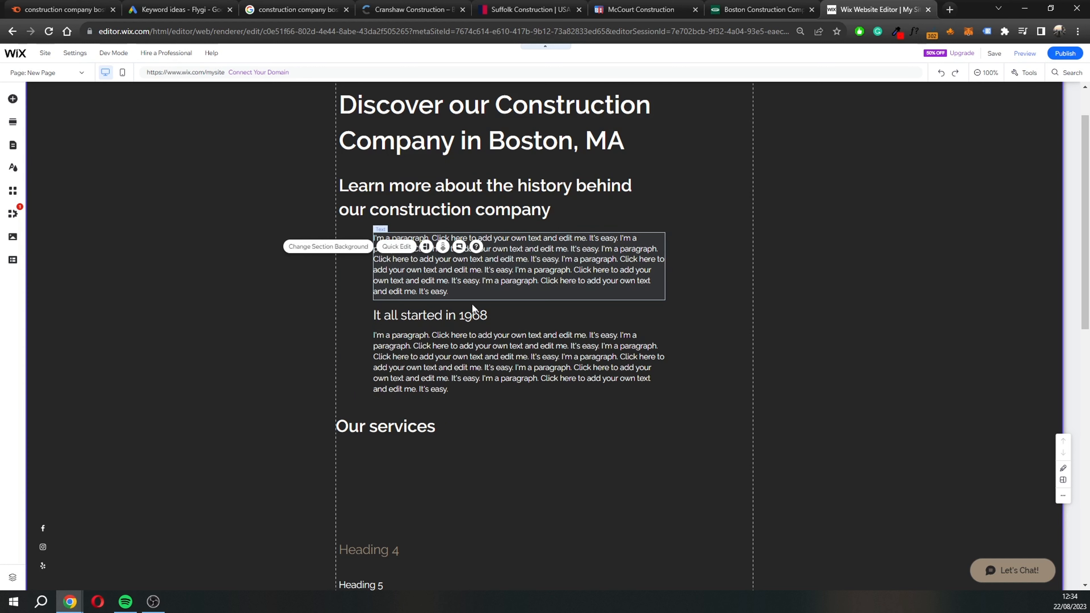
- Duplicate the second paragraph and place the copy directly below the "Our services" subheading, aligned with the page's text margin
scroll(491, 294, "down", 2)
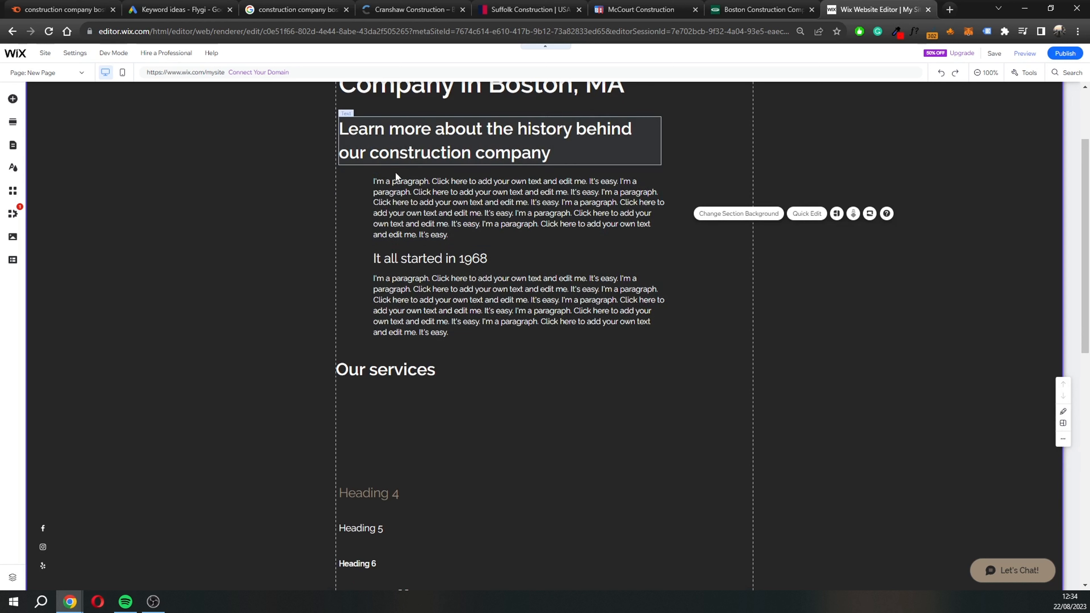
left_click(394, 141)
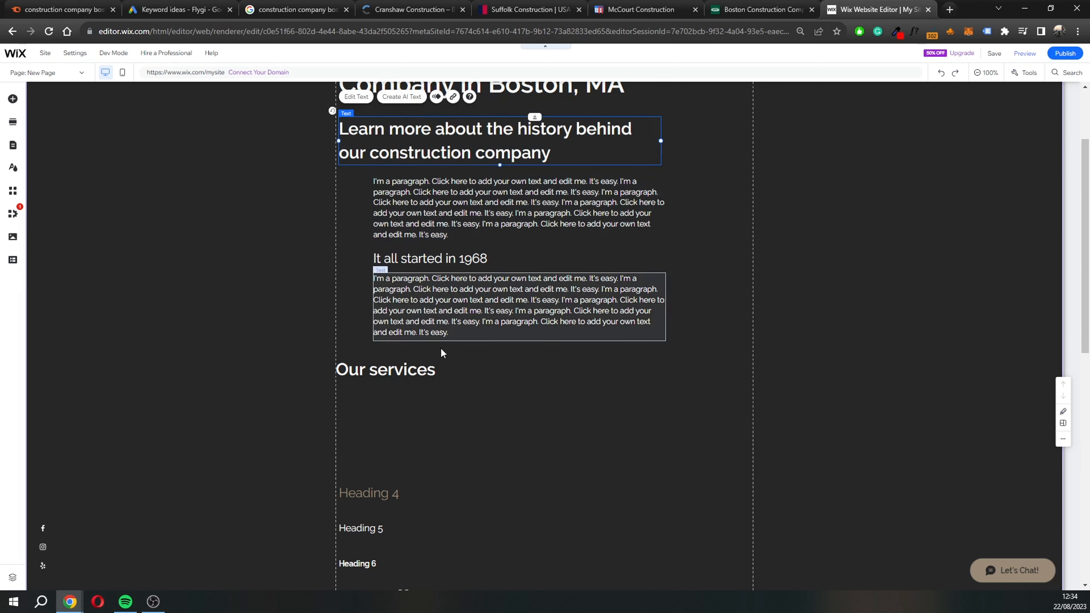
left_click(410, 372)
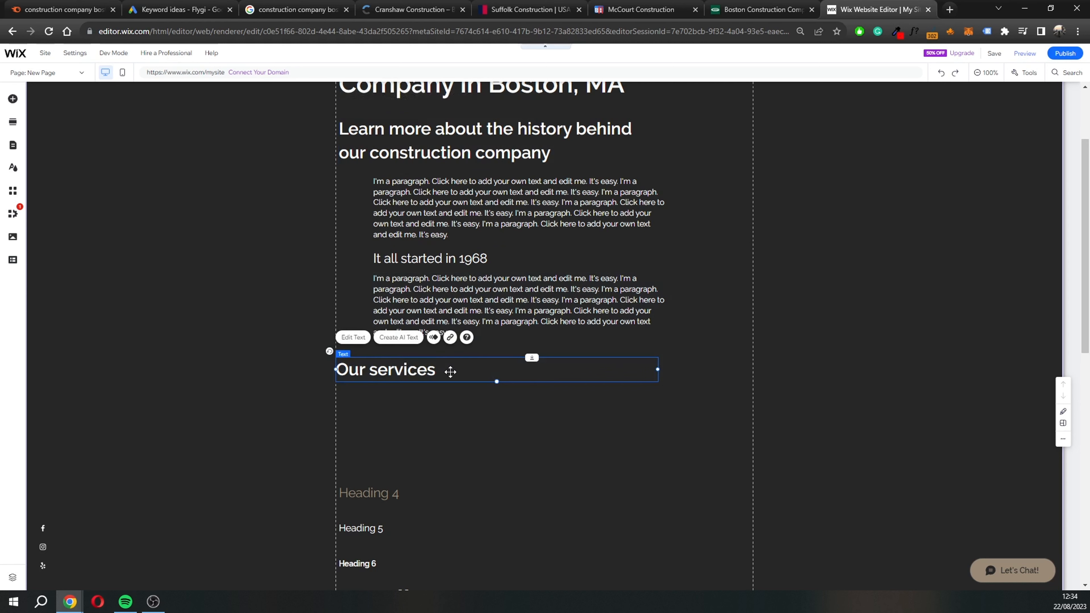
left_click(444, 314)
left_click_drag(443, 314, 411, 431)
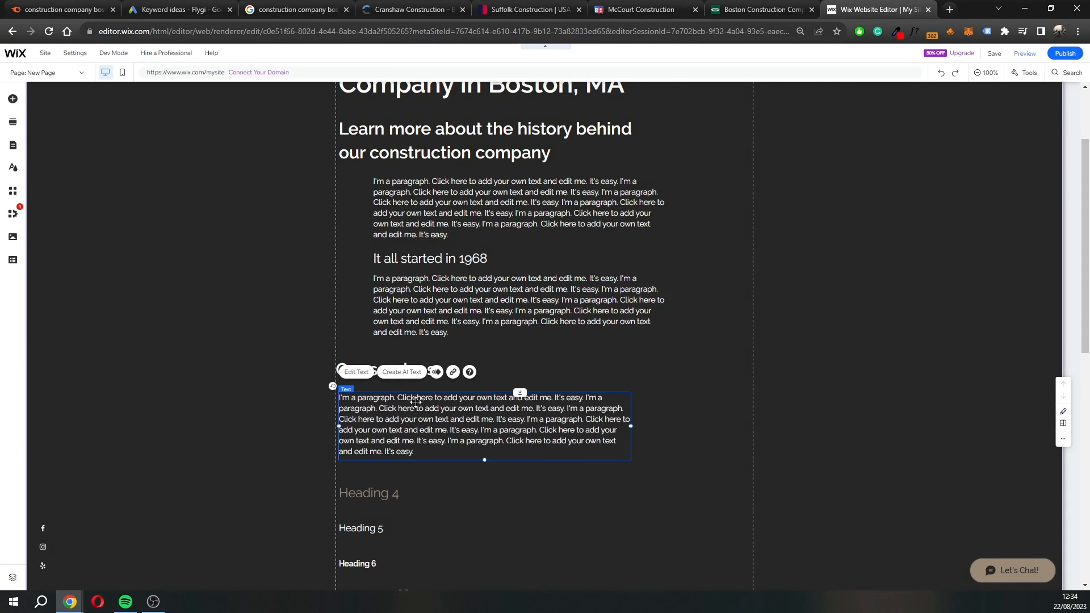
- Color the main heading "Discover our Construction Company in Boston, MA" with the saved red color
scroll(292, 390, "up", 1)
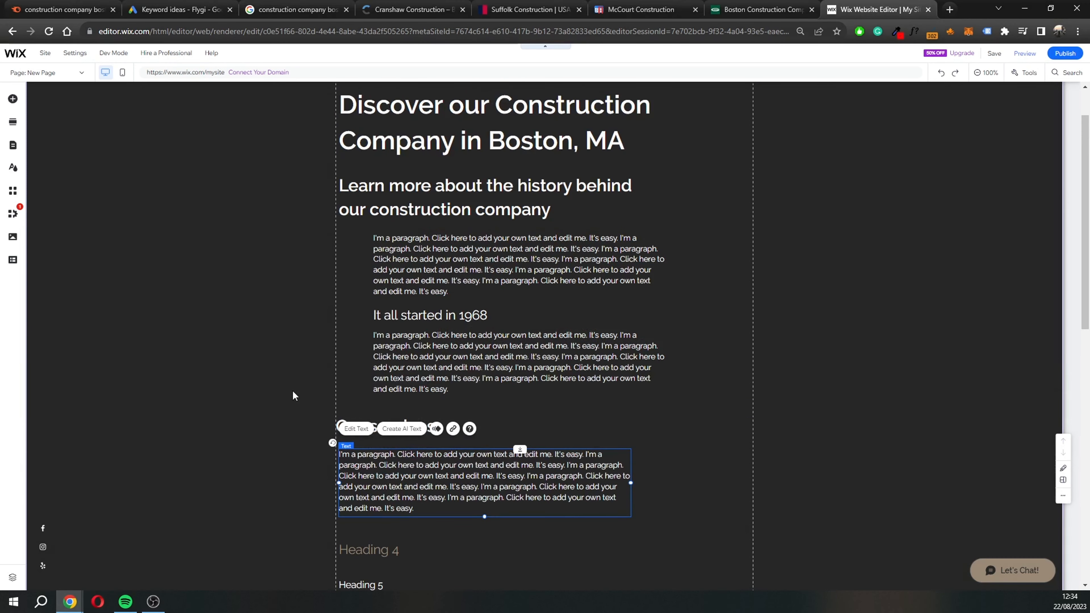
left_click(471, 129)
left_click(362, 181)
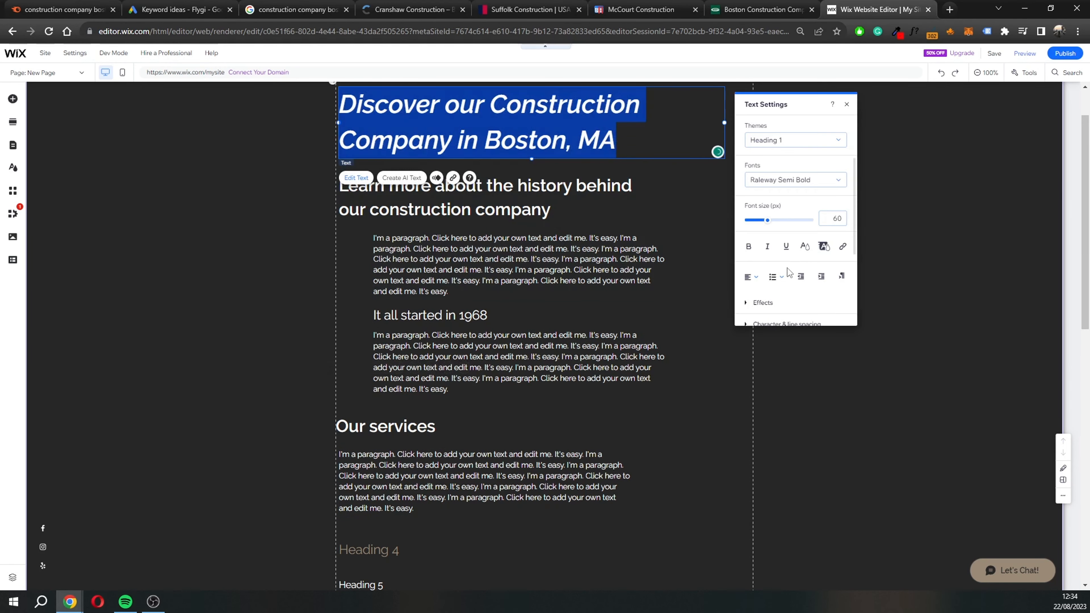
left_click(803, 250)
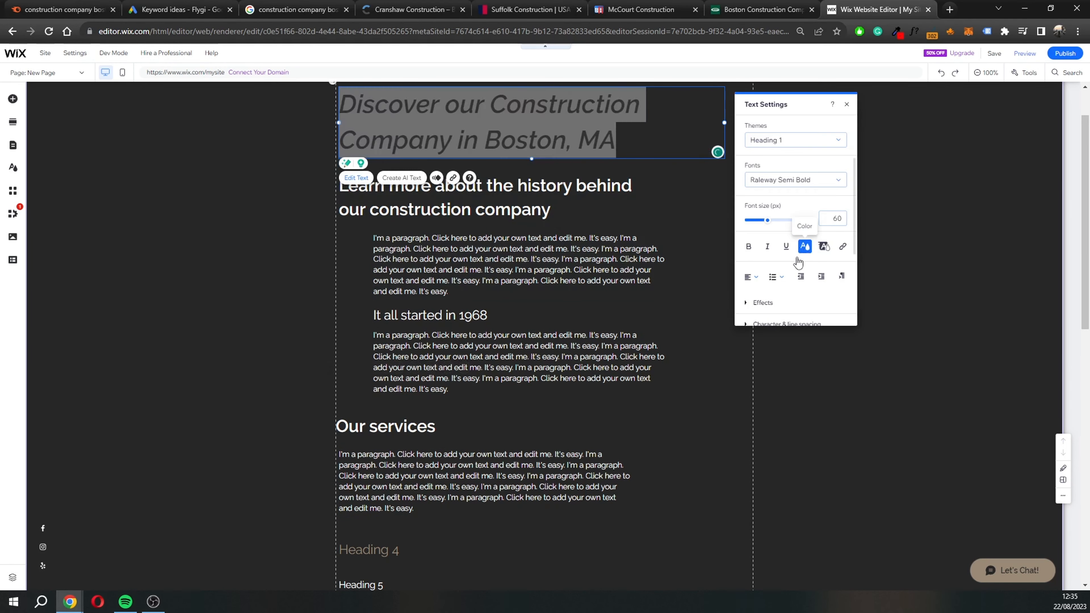
left_click(805, 246)
left_click(758, 264)
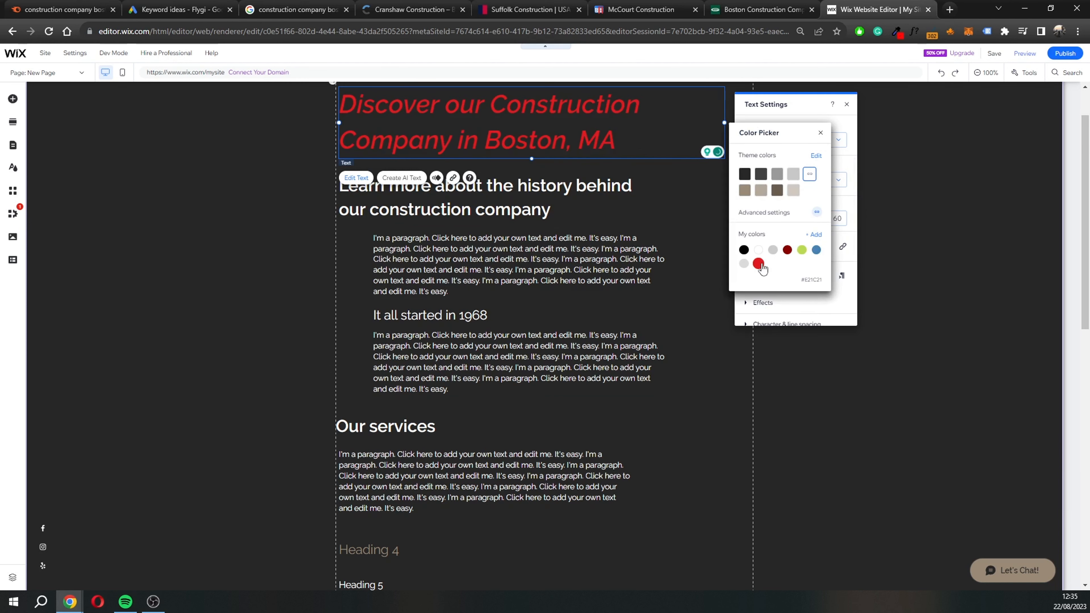
left_click(666, 301)
left_click(819, 387)
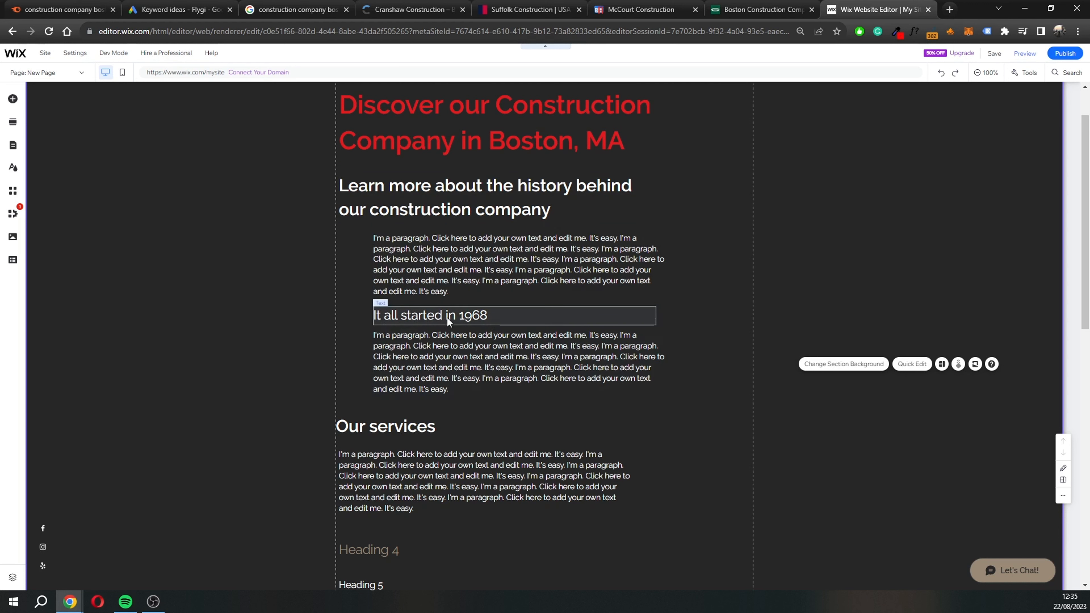
- Examine how the headings and paragraphs are nested from the history section down to "Our services"
left_click(418, 316)
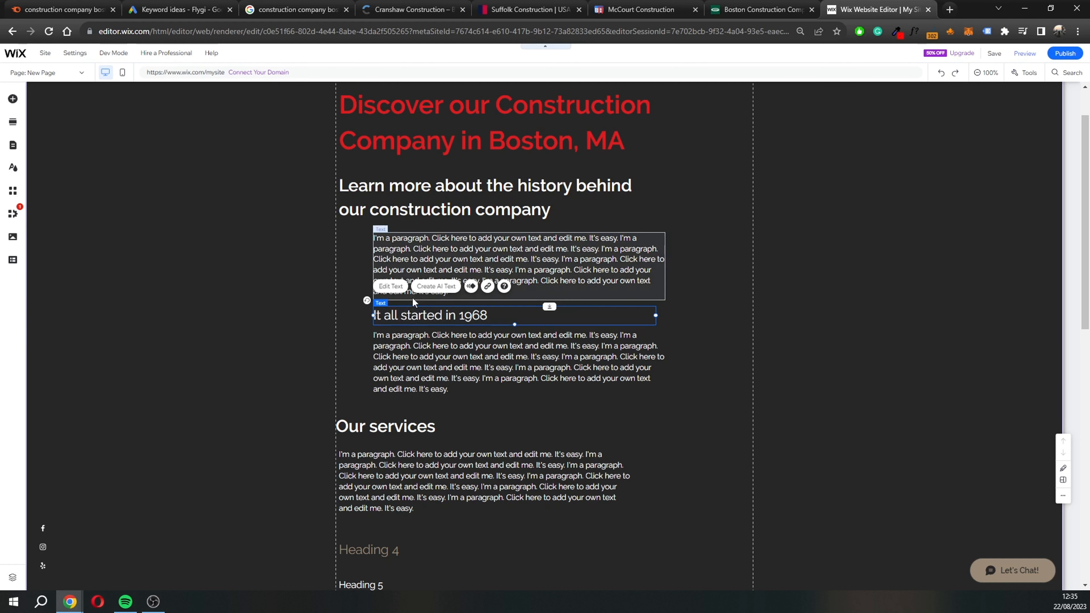
left_click(433, 352)
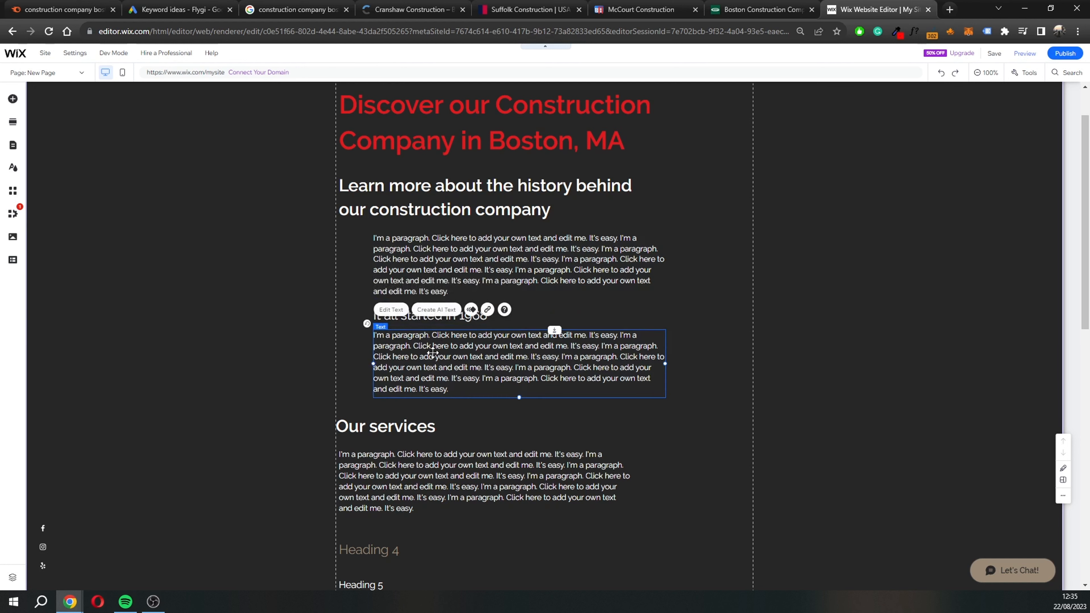
left_click(756, 353)
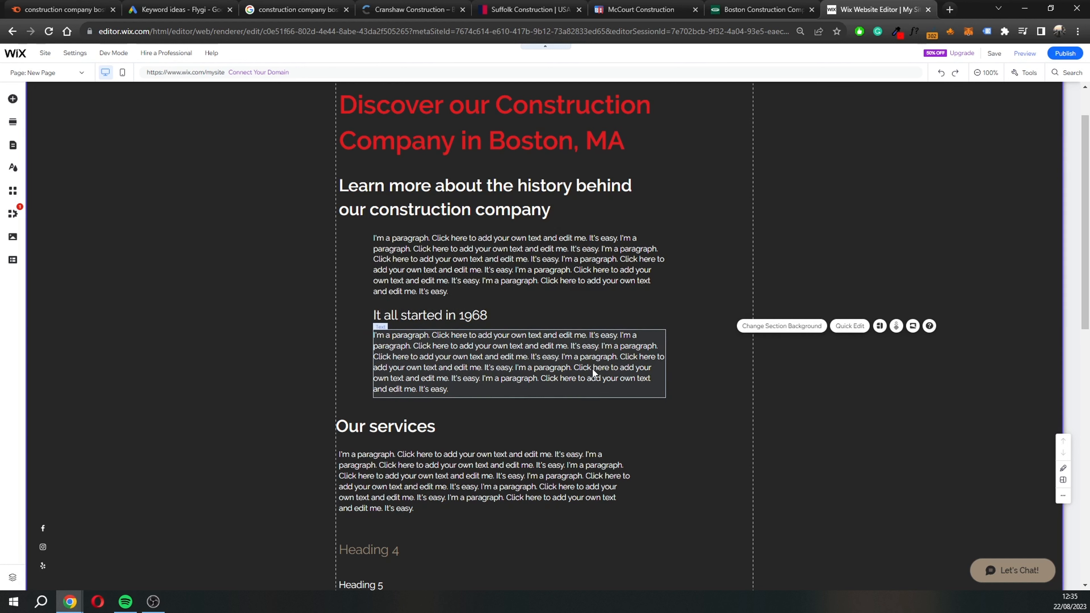
scroll(584, 368, "down", 1)
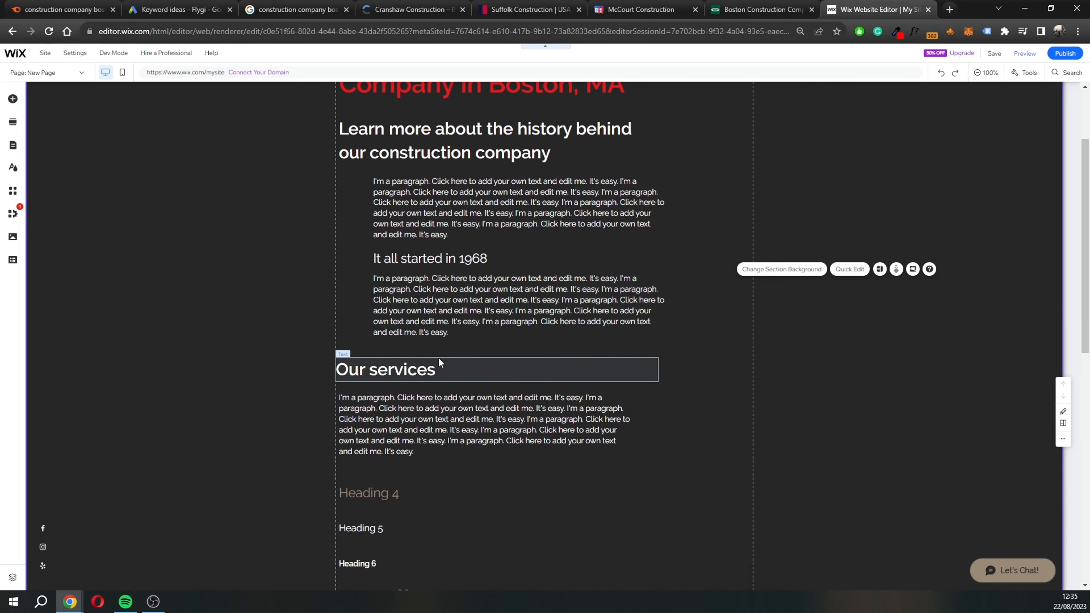
left_click(425, 366)
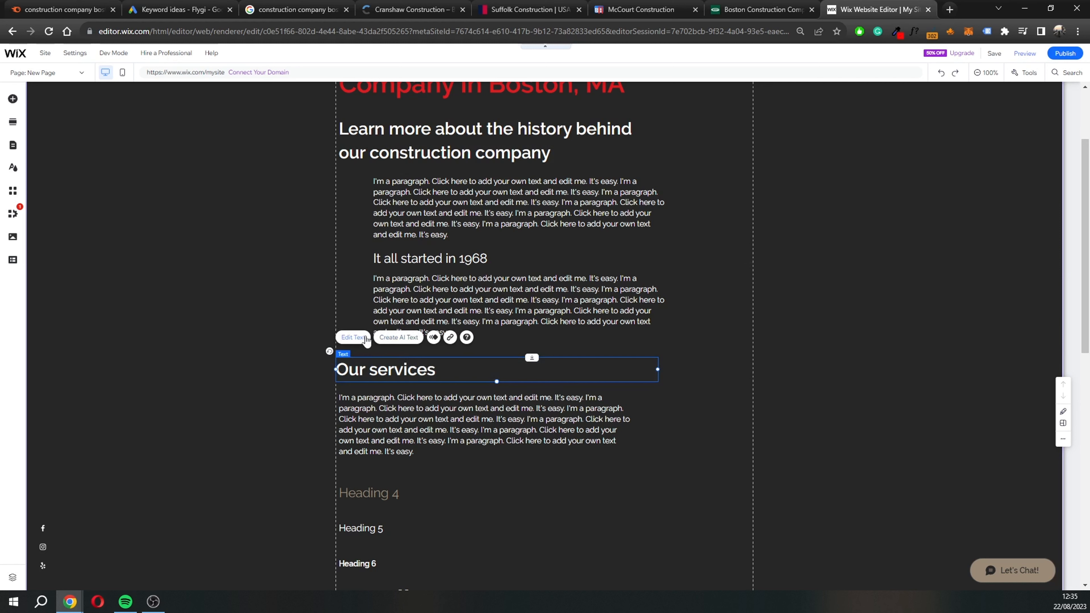
left_click(394, 406)
scroll(494, 408, "down", 2)
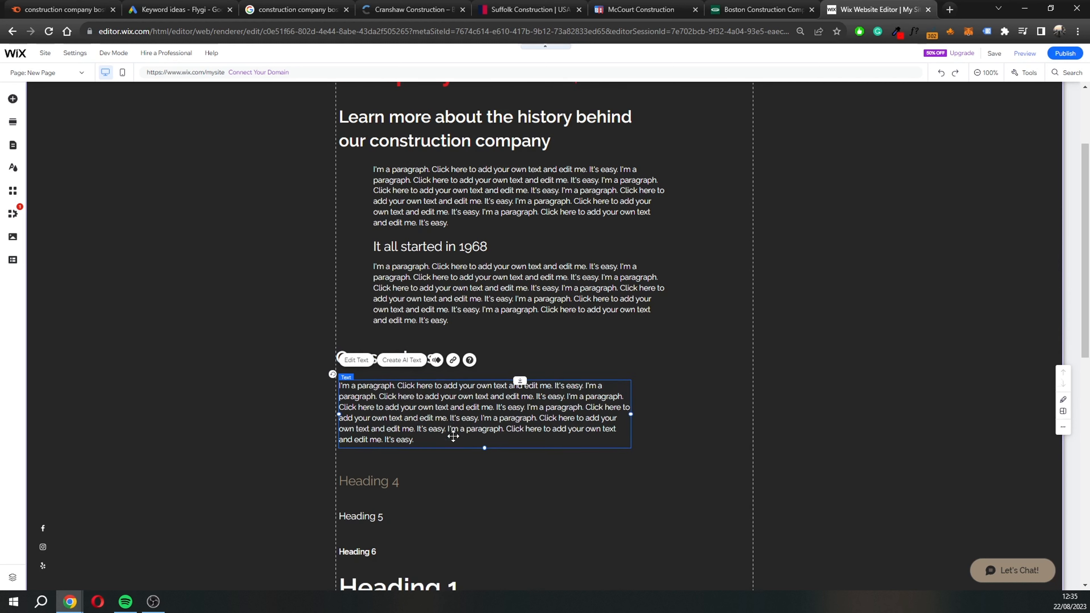
- Delete the placeholder texts Heading 4, Heading 5 and Heading 6 directly below the "Our services" paragraph
left_click(454, 380)
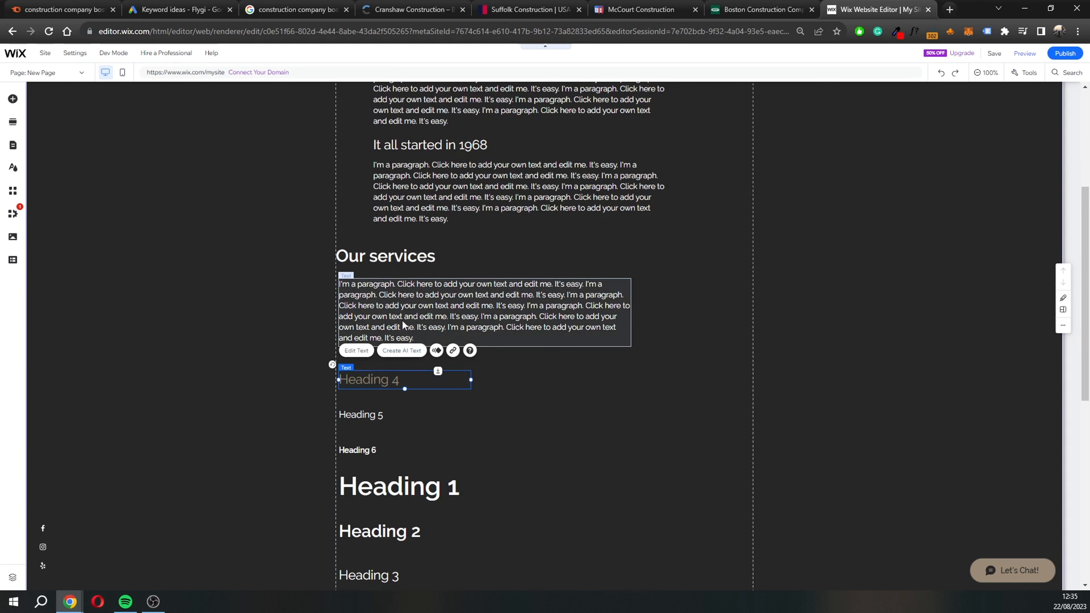
scroll(409, 408, "up", 2)
scroll(351, 422, "down", 2)
key("Delete")
left_click(385, 413)
scroll(442, 382, "down", 1)
key("Delete")
left_click(389, 393)
key("Delete")
- Duplicate the "It all started in 1968" heading and place the copy below the "Our services" paragraph, aligned with it
scroll(472, 279, "up", 3)
left_click(455, 257)
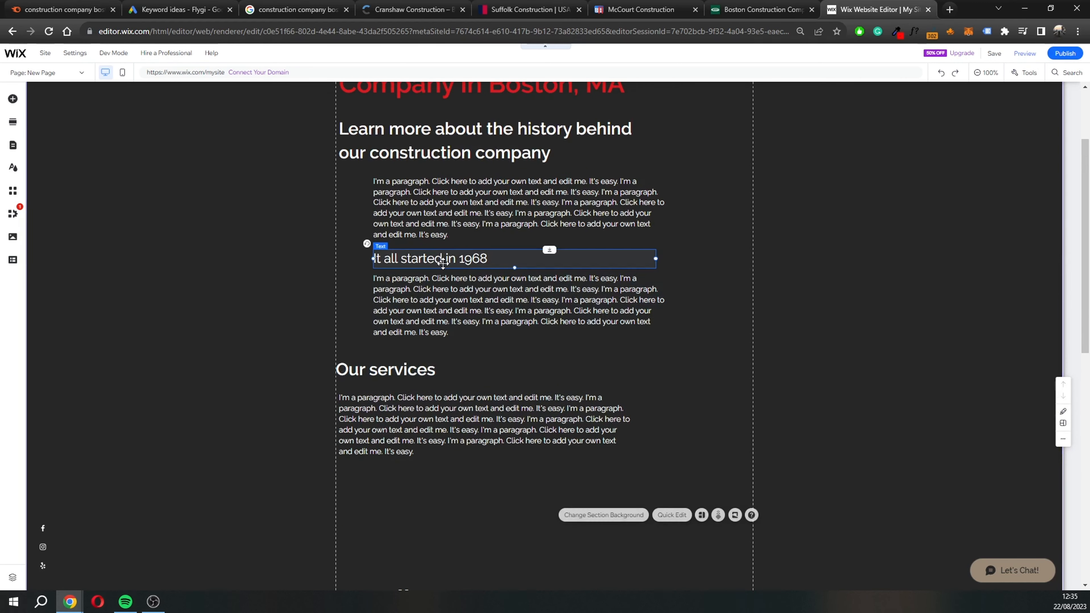
key("ctrl+v")
left_click_drag(444, 264, 399, 479)
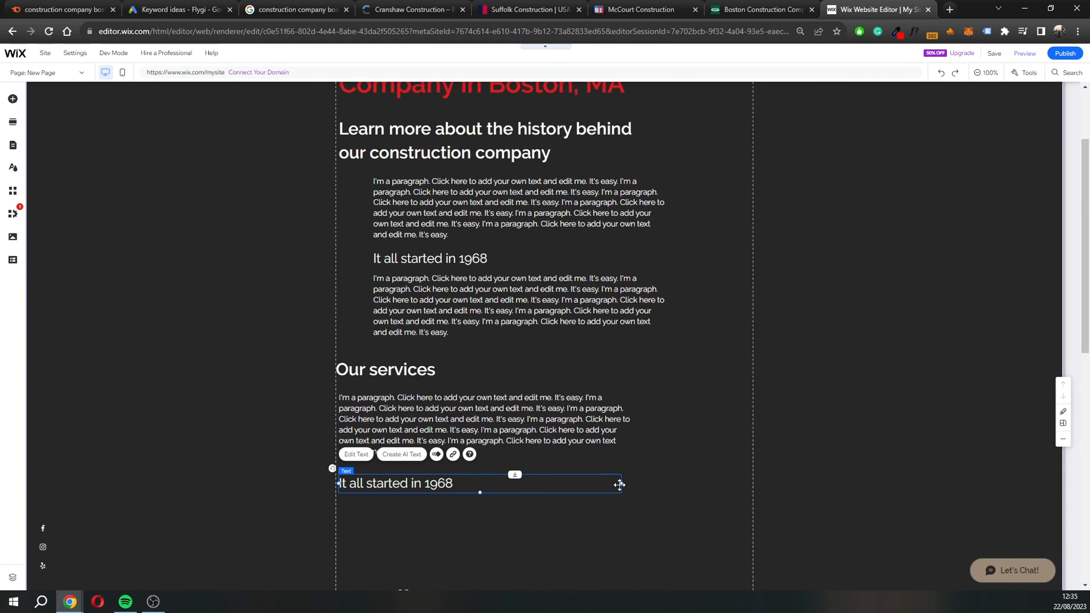
- Narrow the copied heading to column width and duplicate it into a row of three equal headings
left_click_drag(620, 485, 462, 492)
left_click_drag(387, 476, 649, 475)
key("ctrl+d")
- Replace the three column headings' texts with "Plumming", "Construction" and "Windowinslattions", in that order
left_click(445, 489)
double_click(432, 488)
type("Plumming")
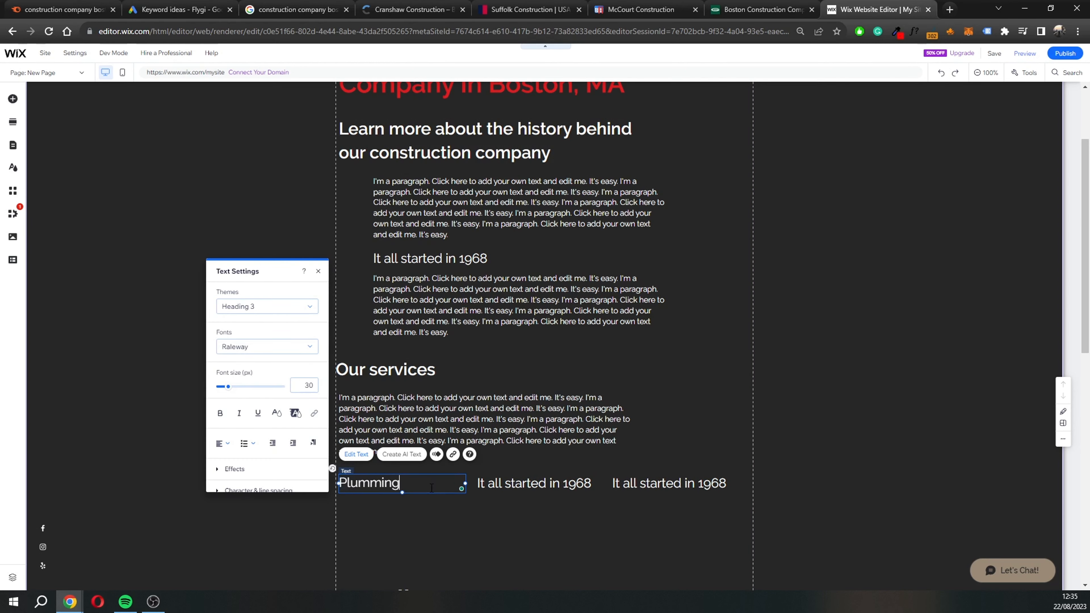
double_click(510, 487)
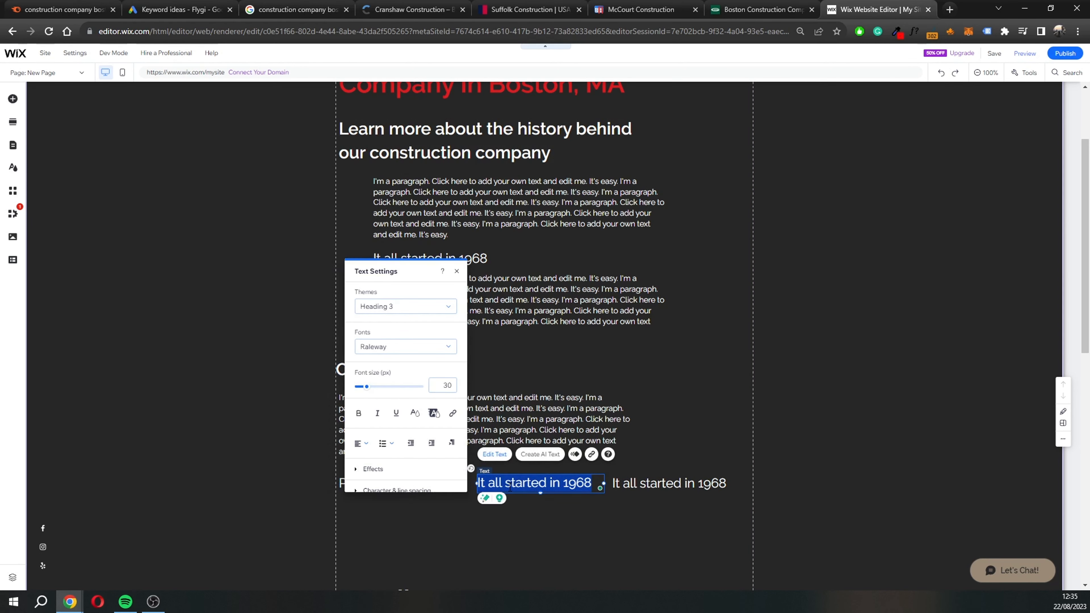
type("Cu")
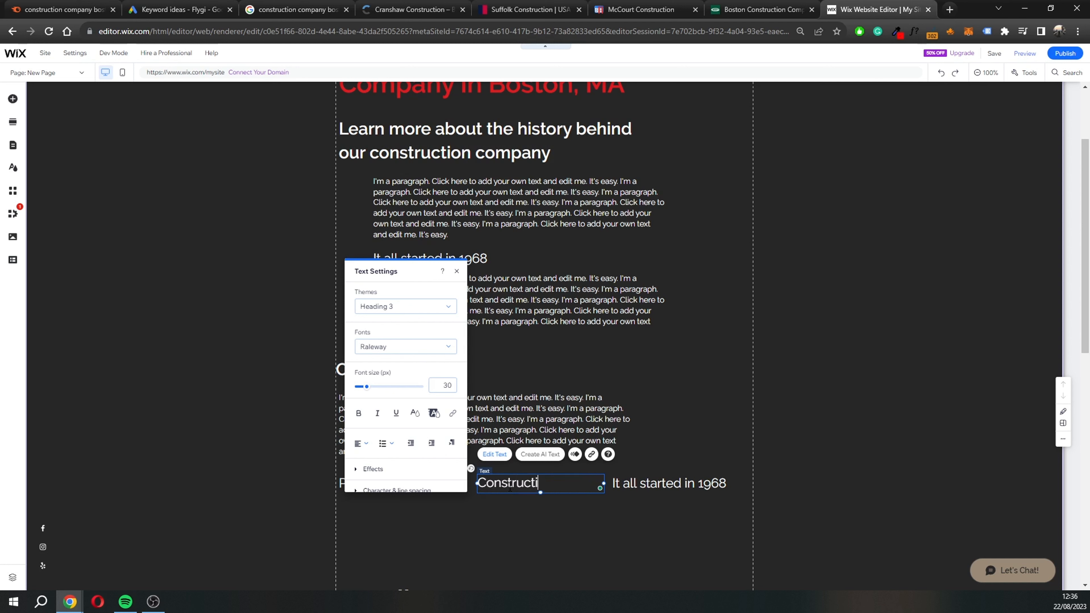
double_click(628, 482)
type("Windowinslattions")
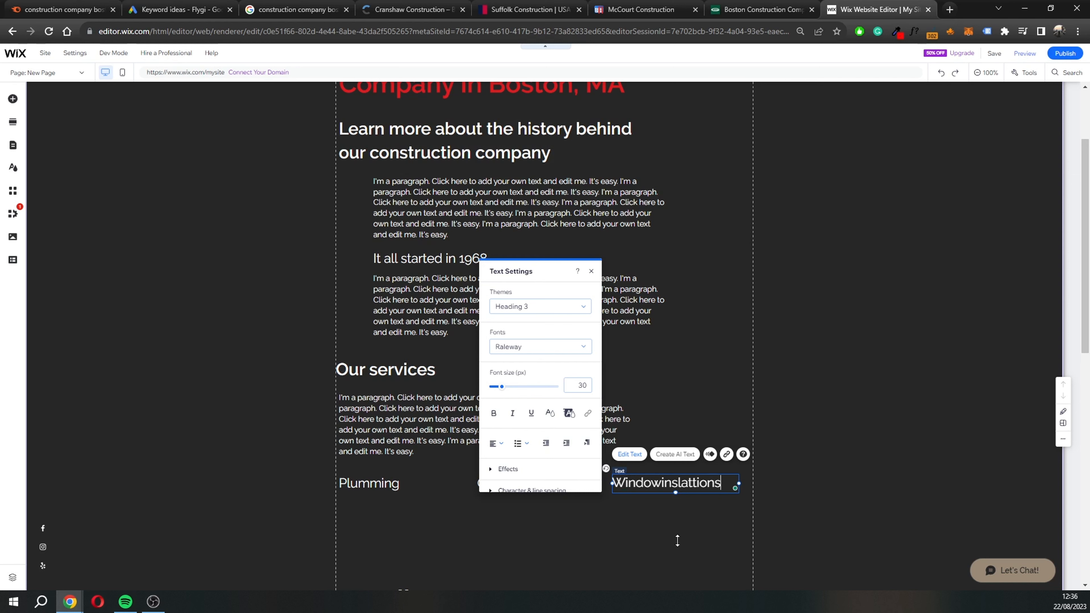
left_click(697, 561)
- Center the text of the "Windowinslattions" heading
left_click(633, 489)
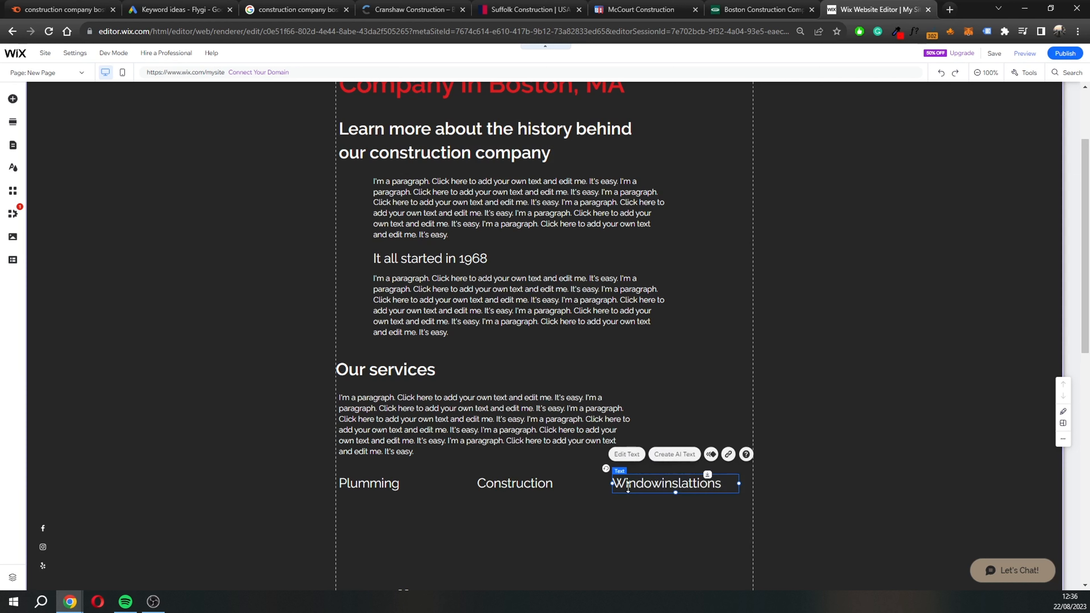
left_click(641, 456)
left_click(501, 443)
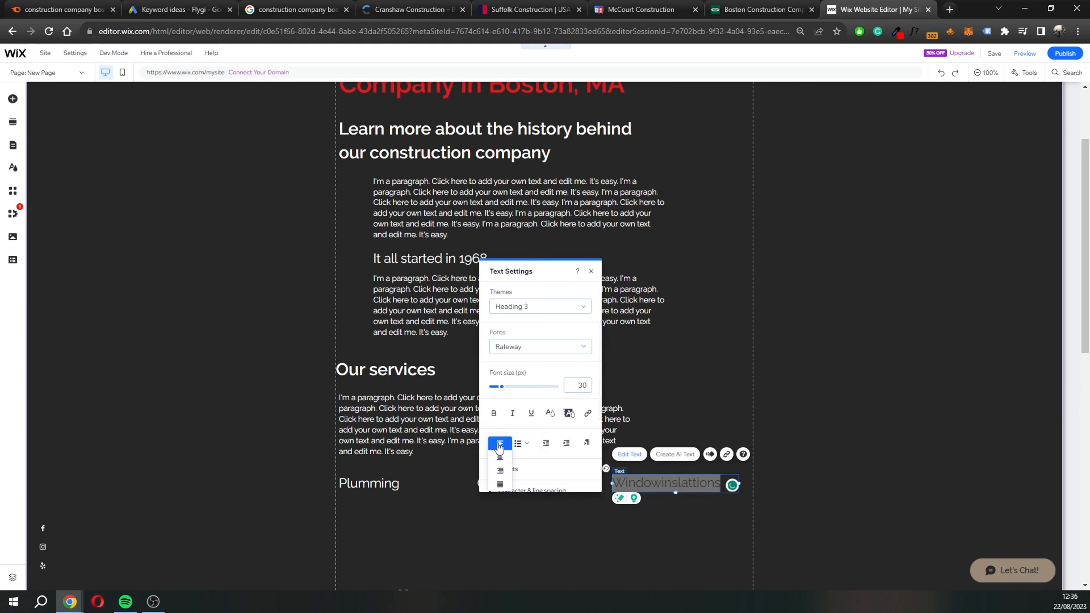
left_click(500, 457)
left_click(649, 501)
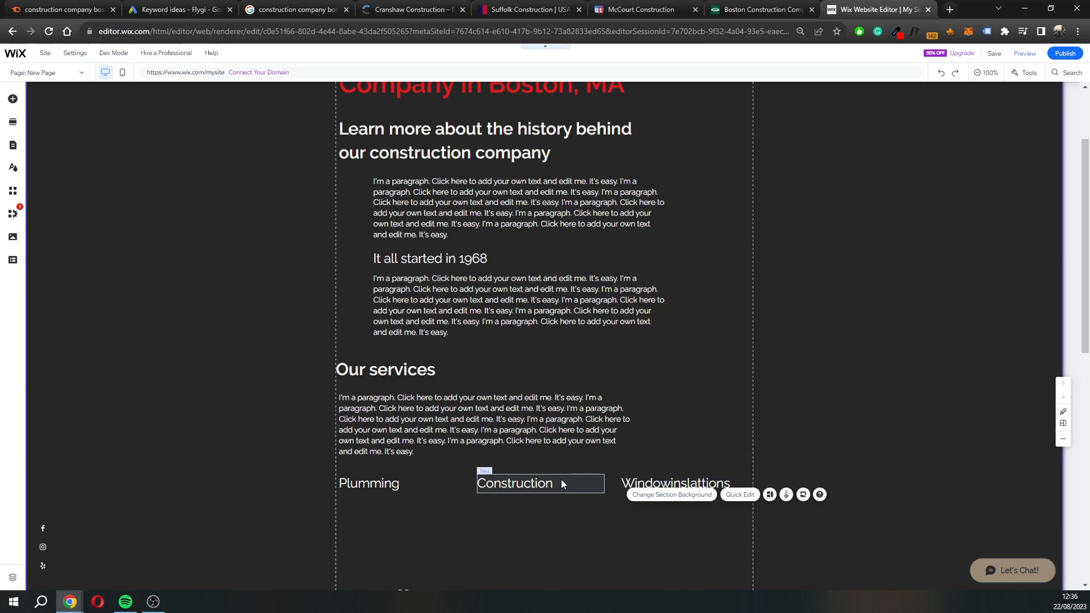
- Center the text of the "Construction" heading
scroll(557, 485, "down", 3)
left_click(566, 367)
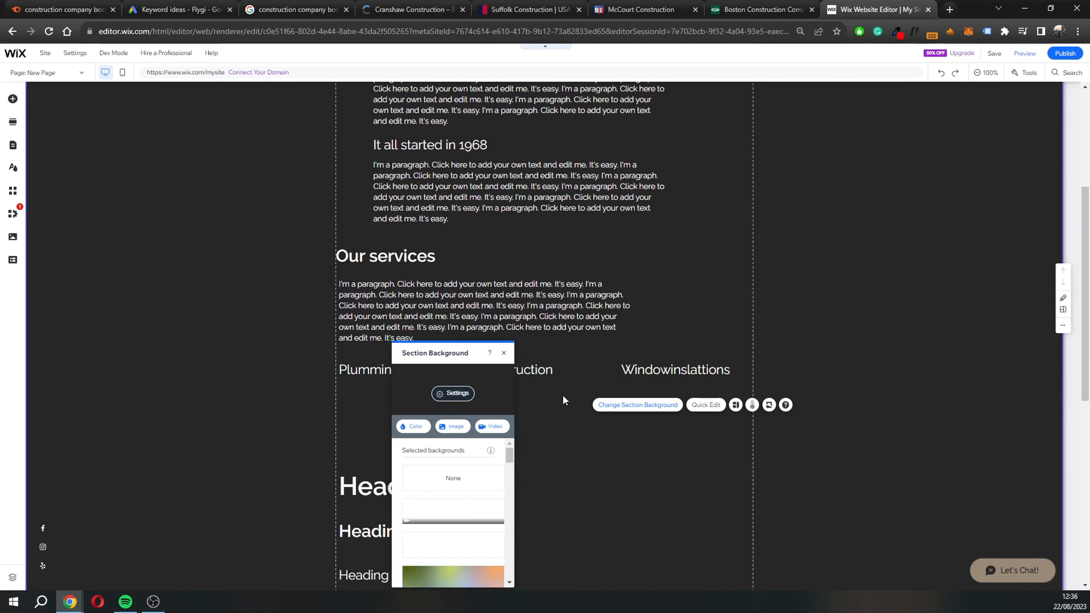
left_click(554, 370)
left_click(494, 342)
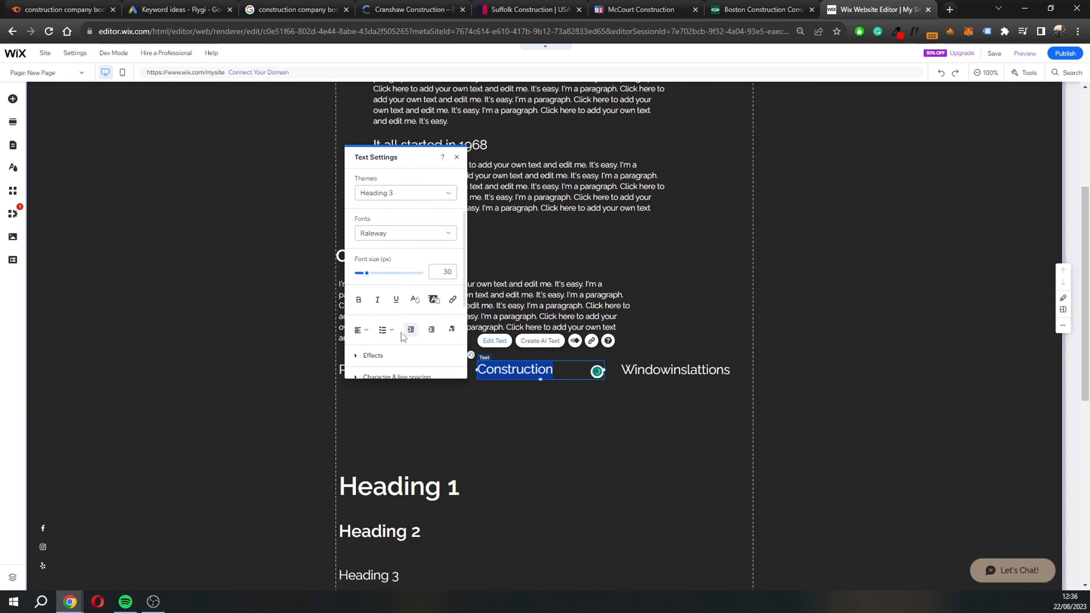
left_click(362, 330)
left_click(365, 346)
left_click(453, 384)
- Center the text of the "Plumming" heading
left_click(377, 370)
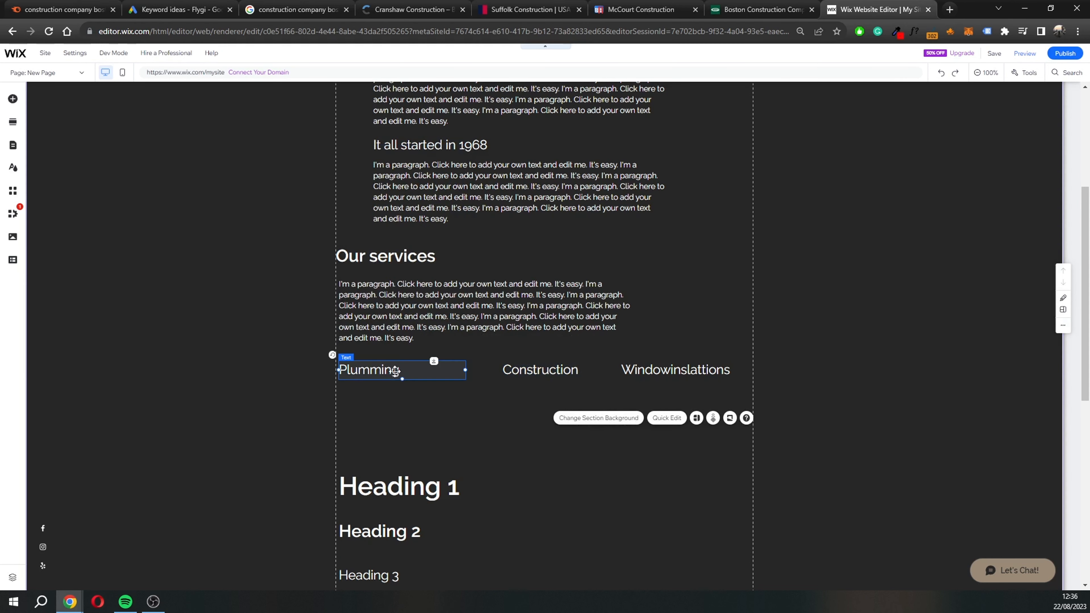
left_click(367, 344)
left_click(223, 330)
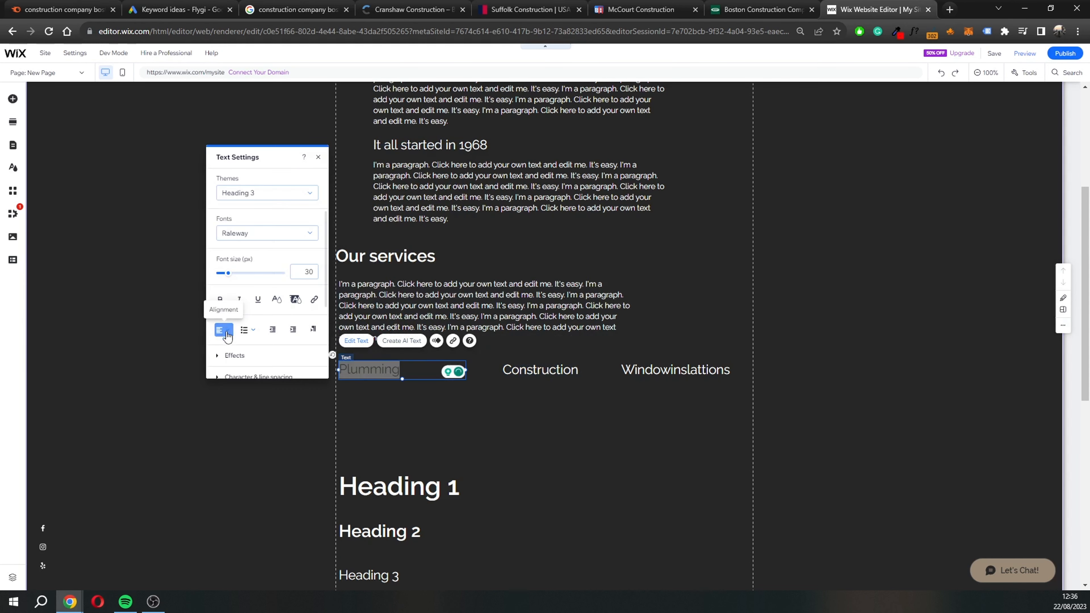
left_click(225, 346)
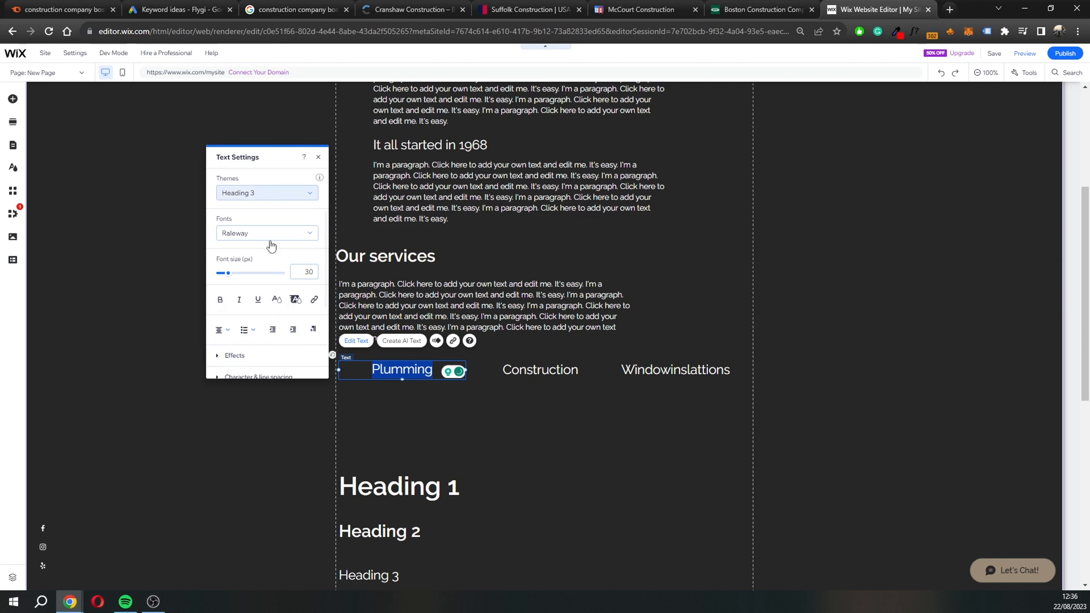
left_click(472, 382)
- Duplicate the "Our services" paragraph and place the copy beneath the "Plumming" heading
left_click(434, 333)
scroll(469, 375, "down", 1)
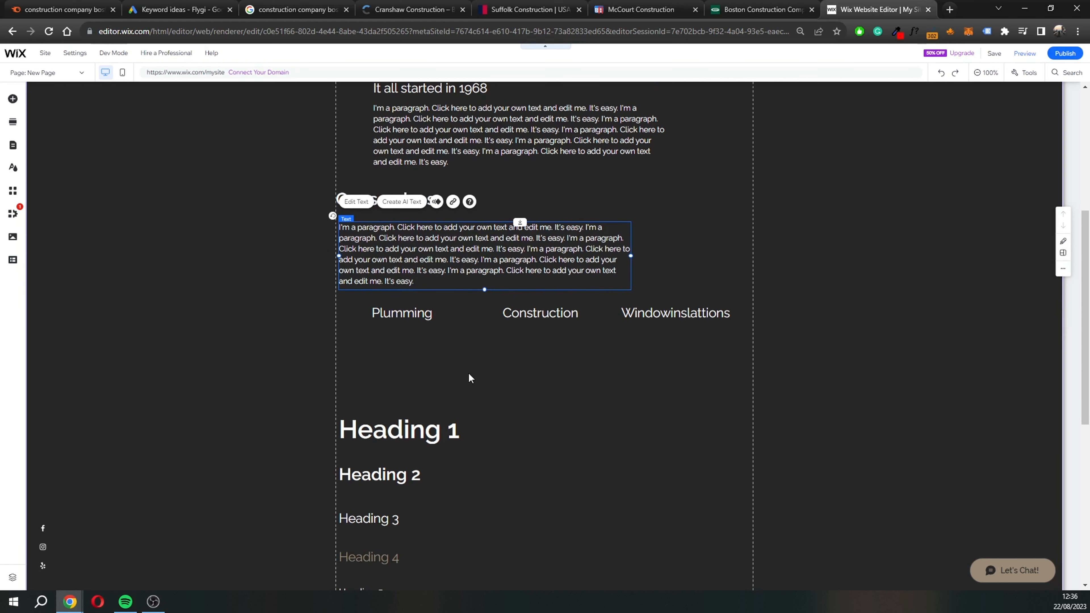
key("ctrl+c")
key("ctrl+v")
left_click_drag(406, 261, 398, 358)
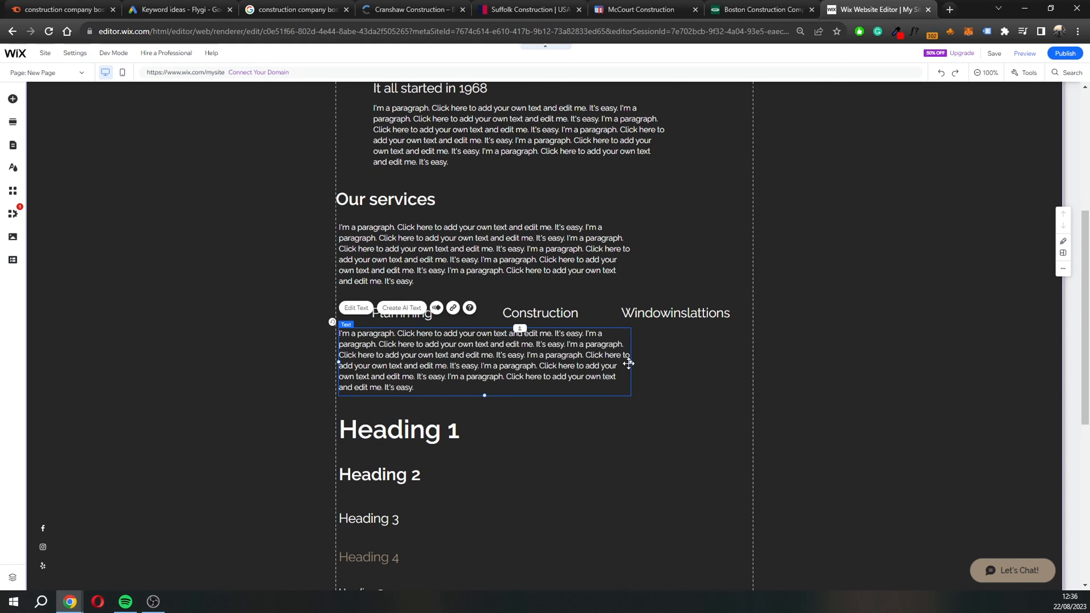
- Narrow the copied paragraph to the "Plumming" column width and place duplicates beneath "Construction" and "Windowinslattions"
left_click_drag(631, 364, 671, 378)
key("ctrl+c")
key("ctrl+v")
key("ctrl+v")
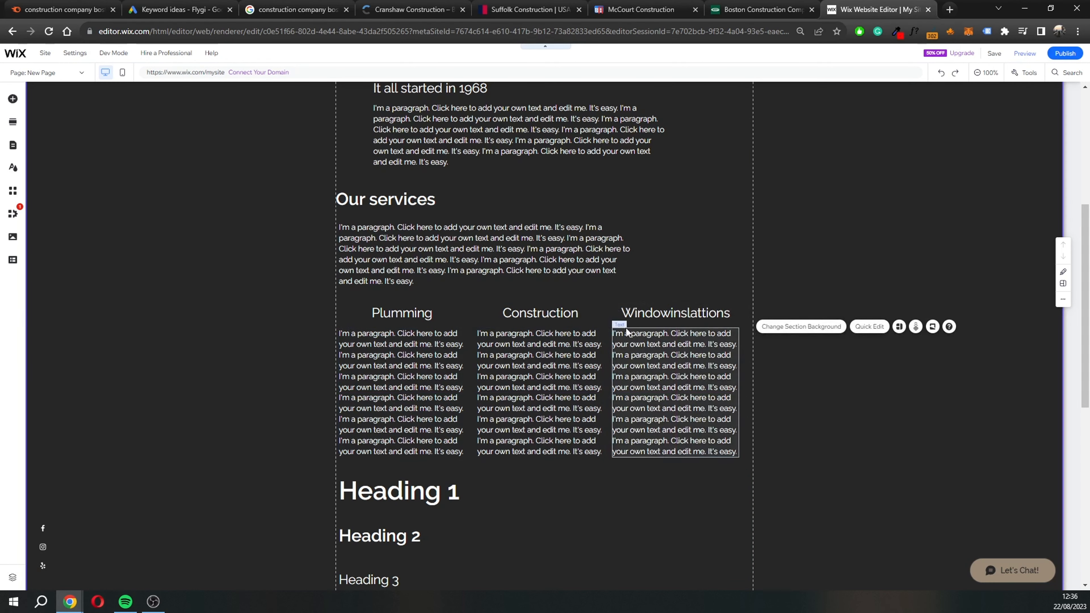
- Review the page's heading hierarchy from the red main heading down to the three service columns and remaining placeholder headings
scroll(397, 217, "up", 7)
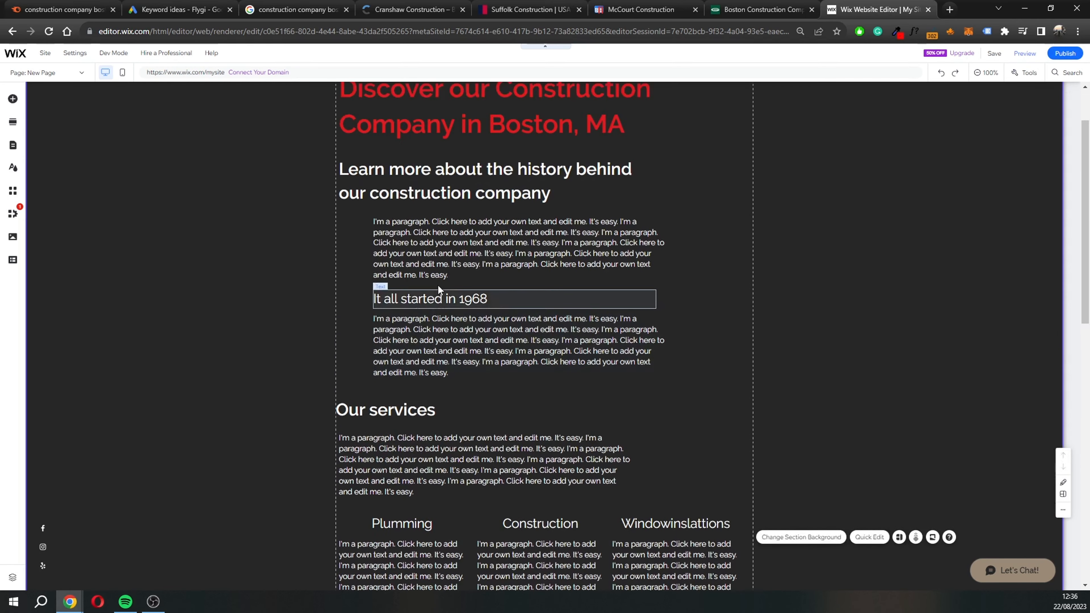
left_click(837, 165)
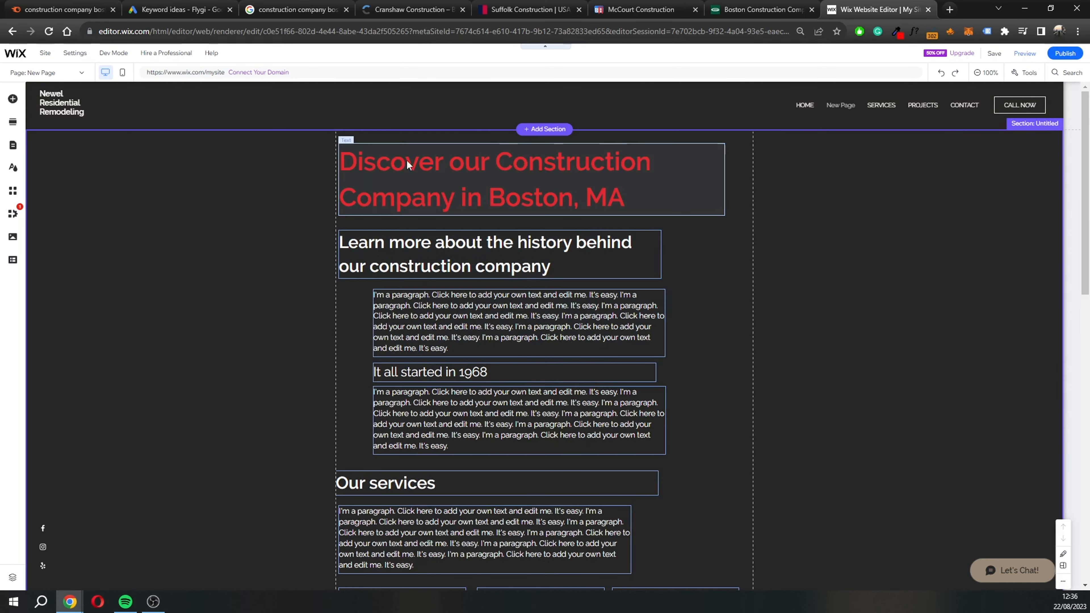
left_click(250, 197)
scroll(615, 195, "down", 1)
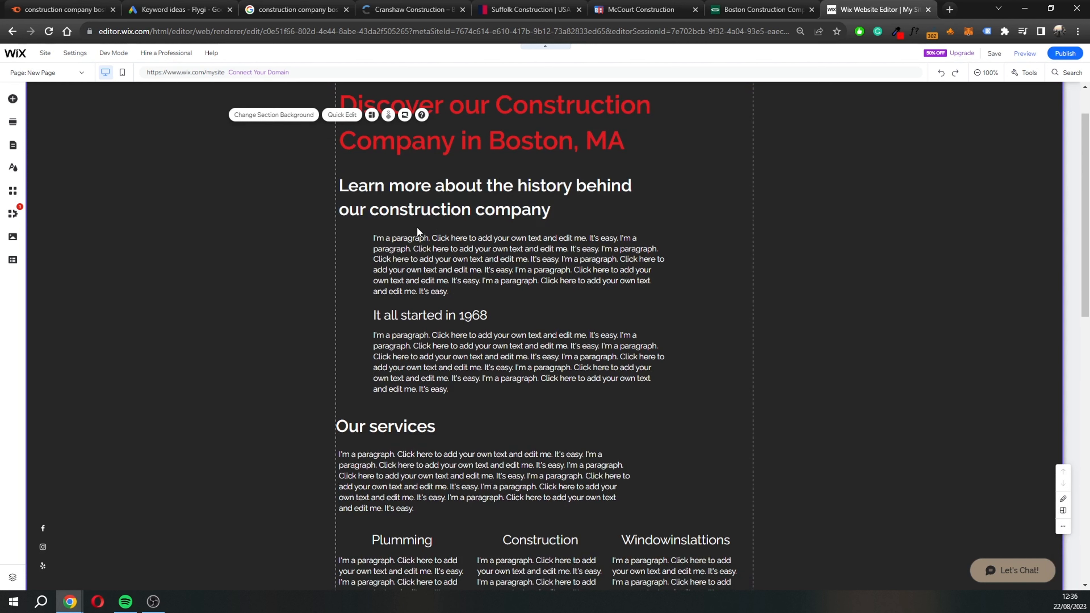
scroll(498, 346, "down", 2)
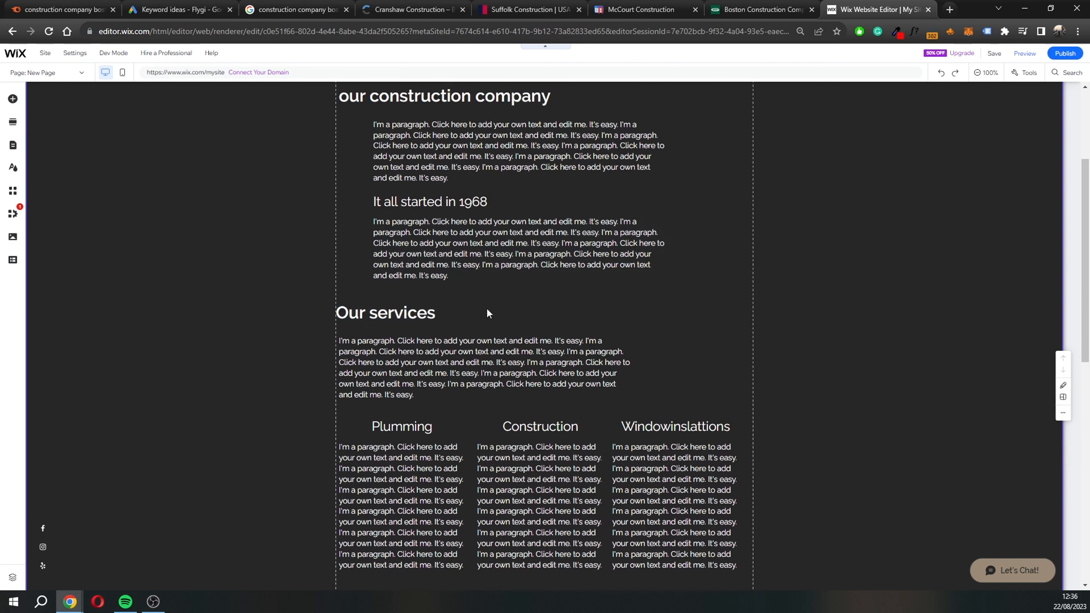
scroll(408, 323, "down", 2)
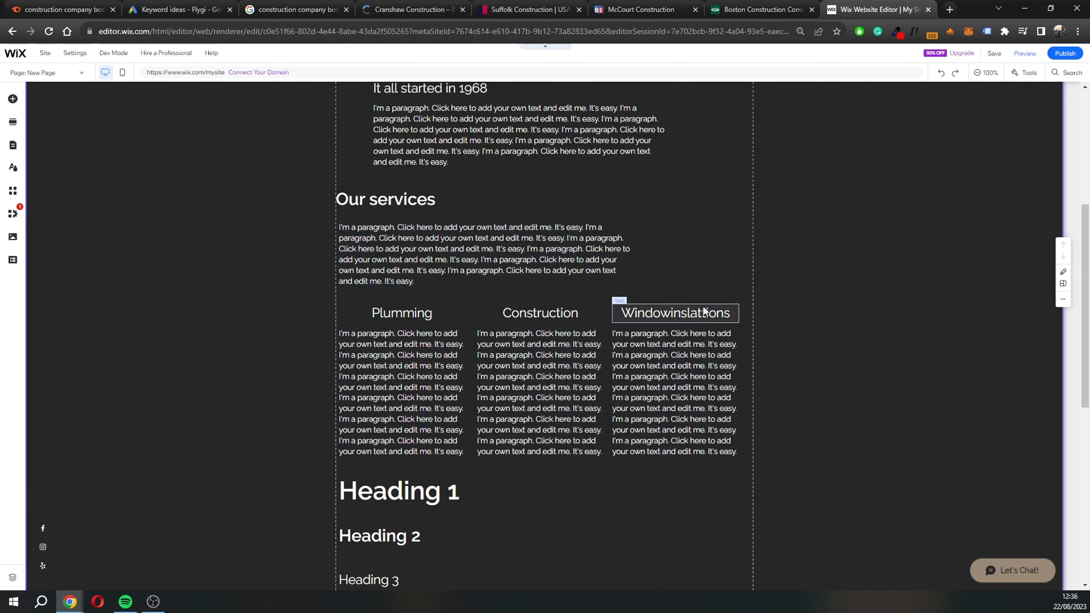
scroll(577, 378, "down", 2)
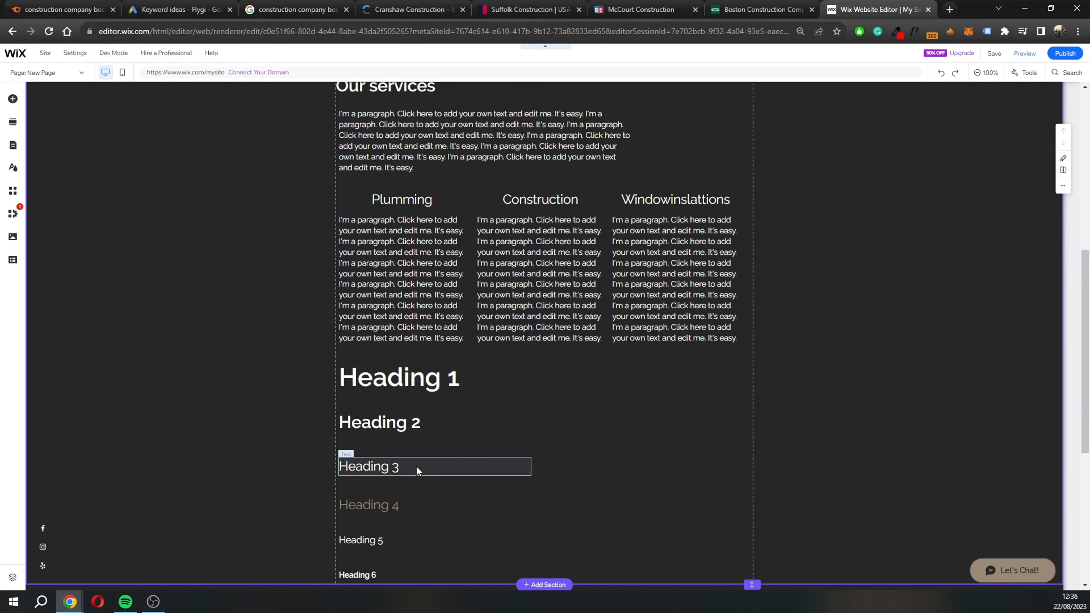
scroll(480, 423, "down", 1)
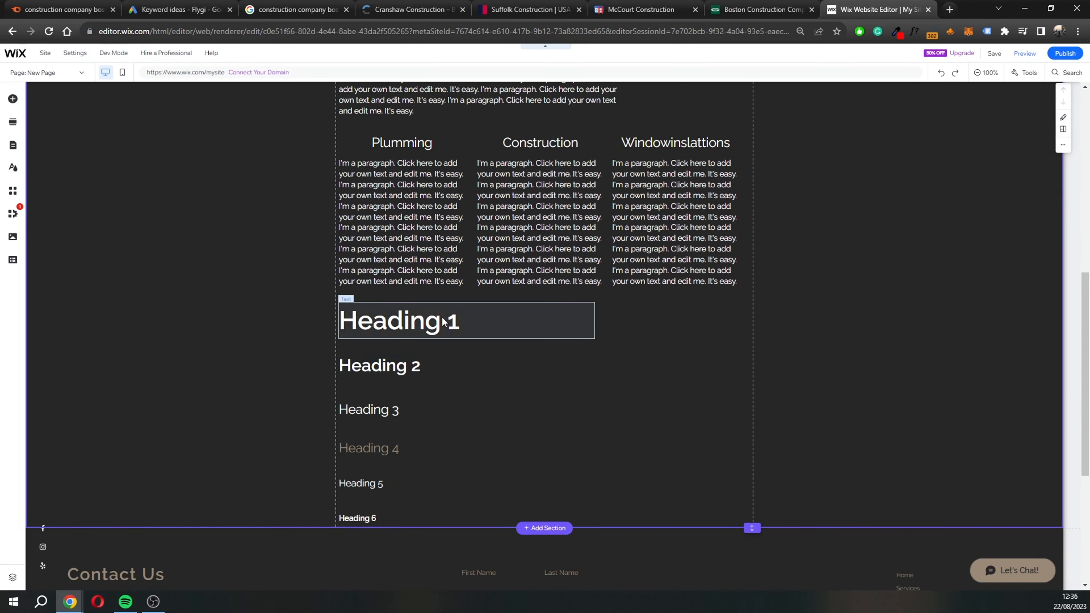
- Delete the placeholder texts Heading 1, Heading 2 and Heading 3 below the service columns
left_click(436, 322)
key("Delete")
left_click(406, 367)
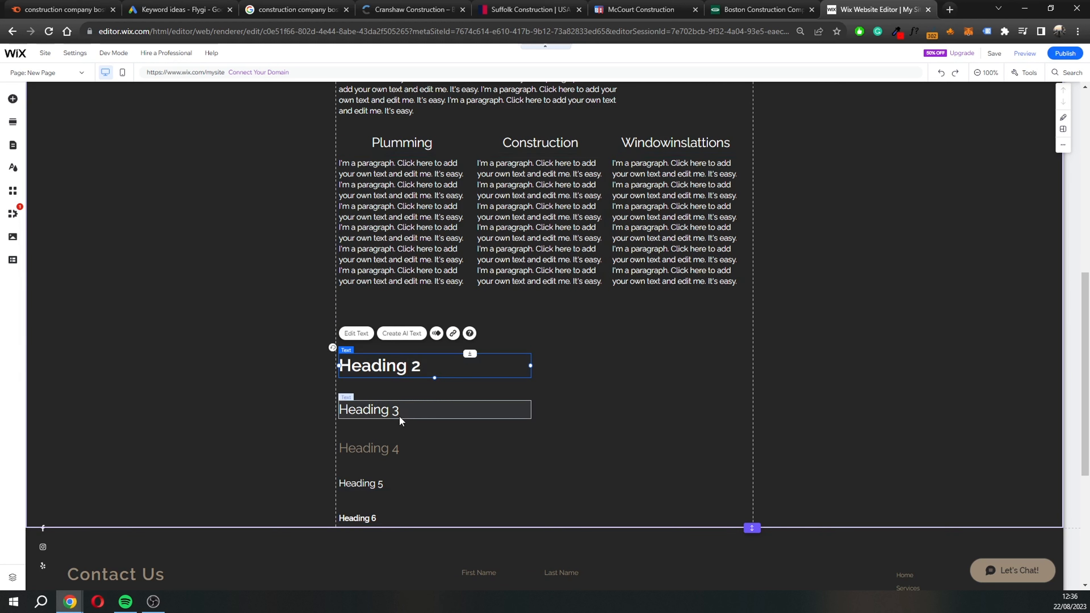
key("Delete")
left_click(398, 413)
key("Delete")
- Move the Heading 4 placeholder up directly beneath the "Plumming" column's paragraph
left_click(388, 449)
left_click(522, 413)
left_click_drag(522, 413, 406, 498)
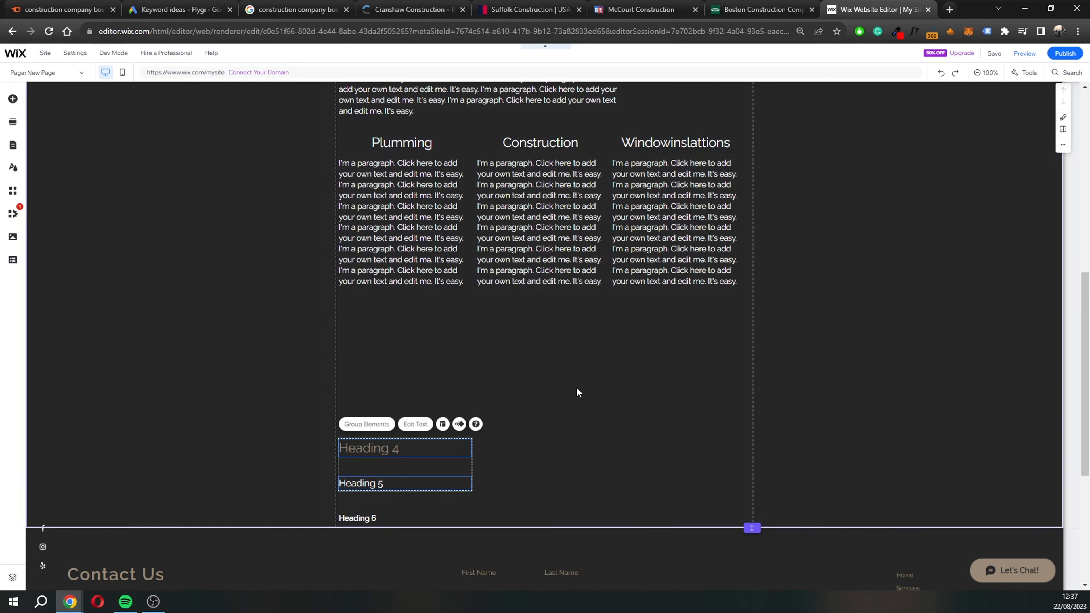
scroll(448, 436, "up", 1)
scroll(419, 444, "down", 1)
left_click(419, 445)
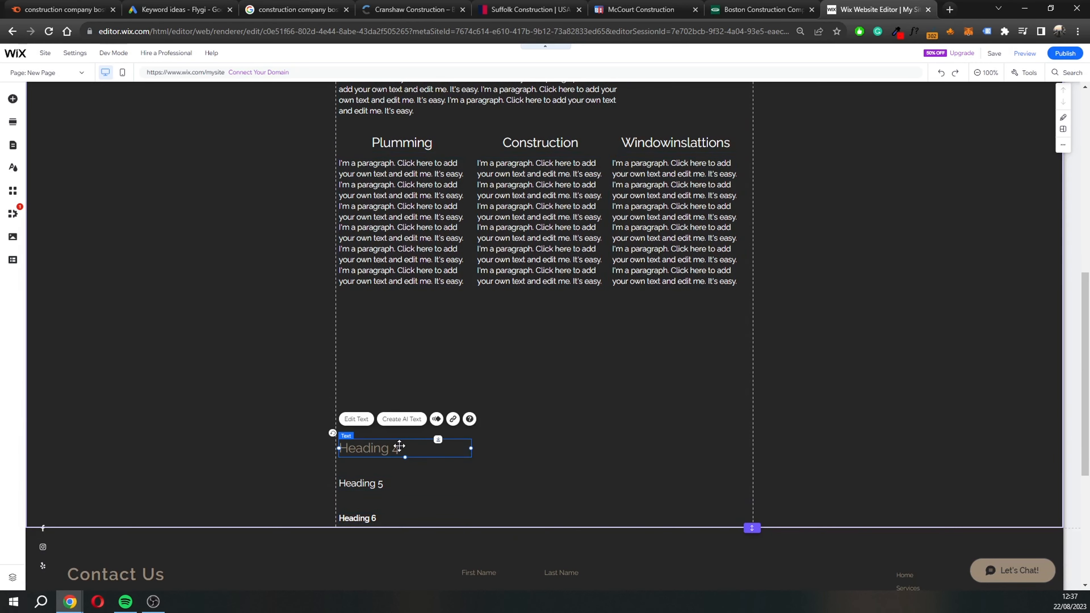
left_click_drag(399, 448, 399, 293)
scroll(426, 282, "up", 1)
scroll(426, 282, "up", 1)
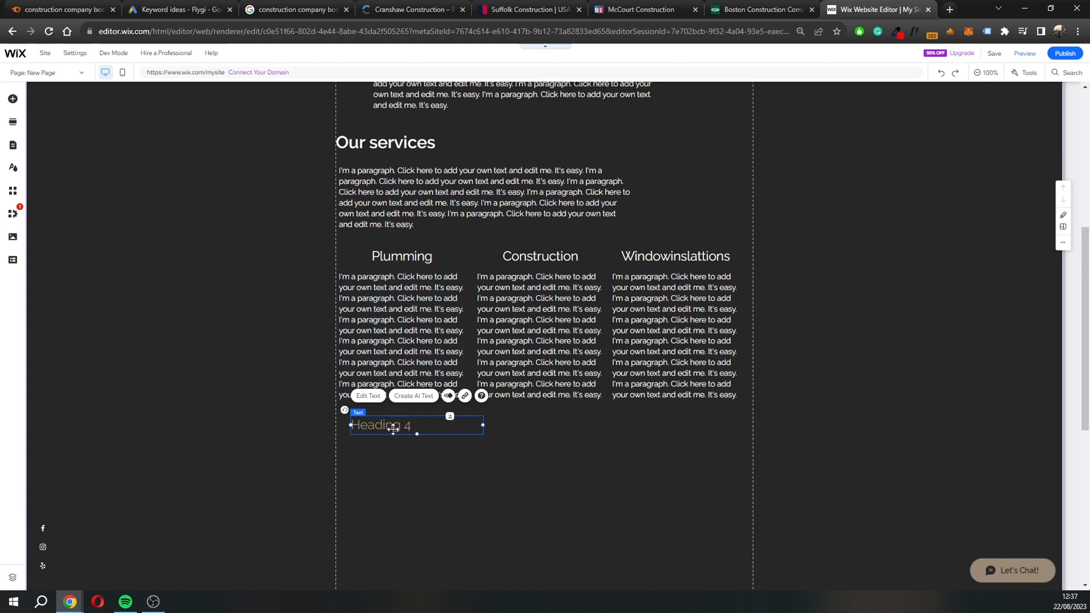
- Align the Heading 4 placeholder with the left edge of the "Plumming" paragraph and match its width to that column
left_click_drag(391, 430, 378, 431)
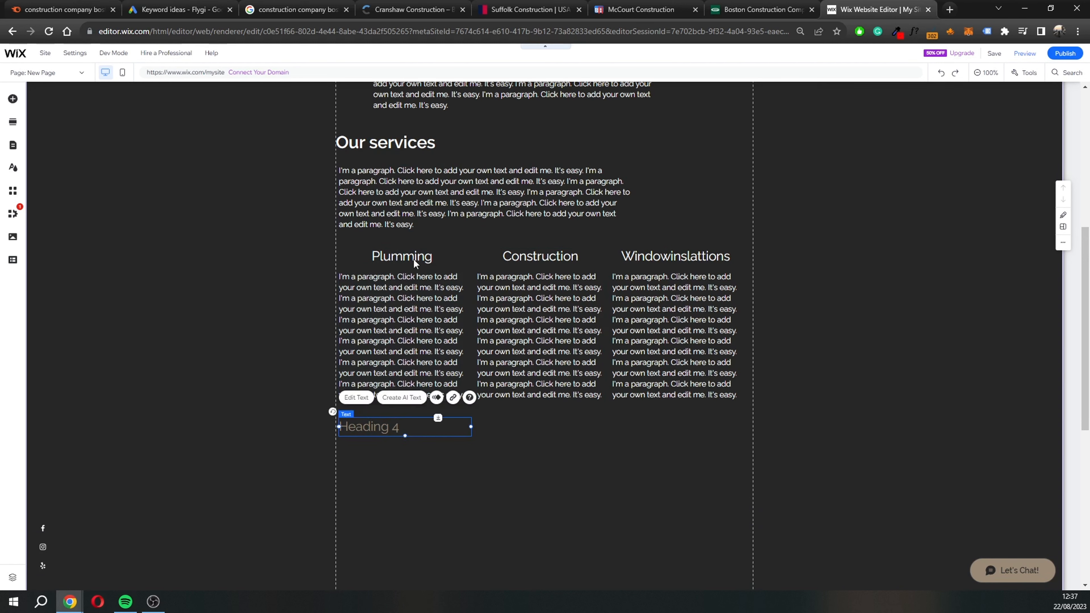
left_click_drag(470, 427, 466, 429)
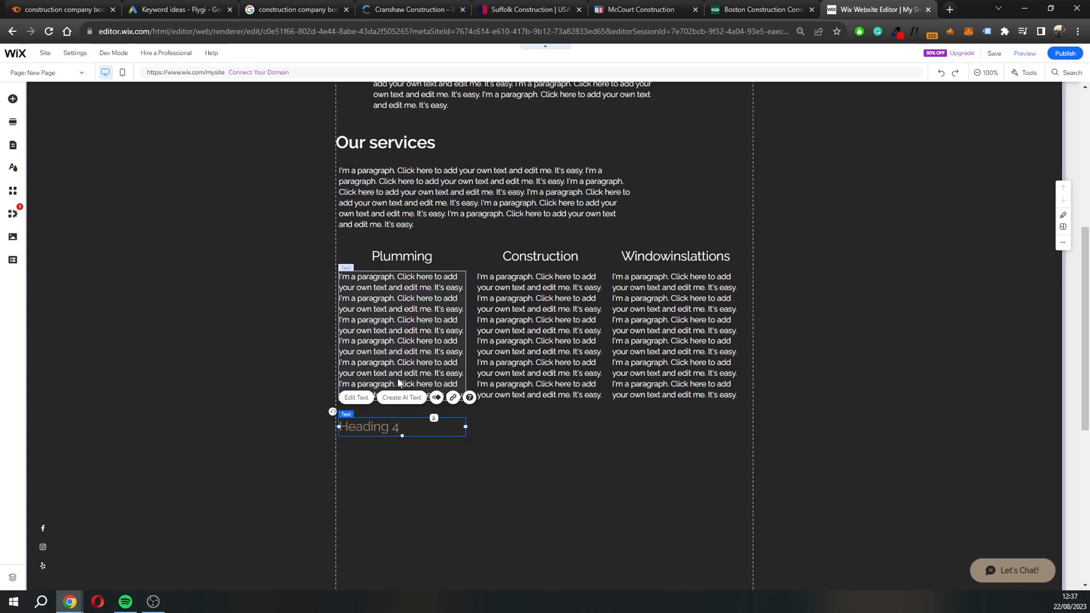
double_click(391, 426)
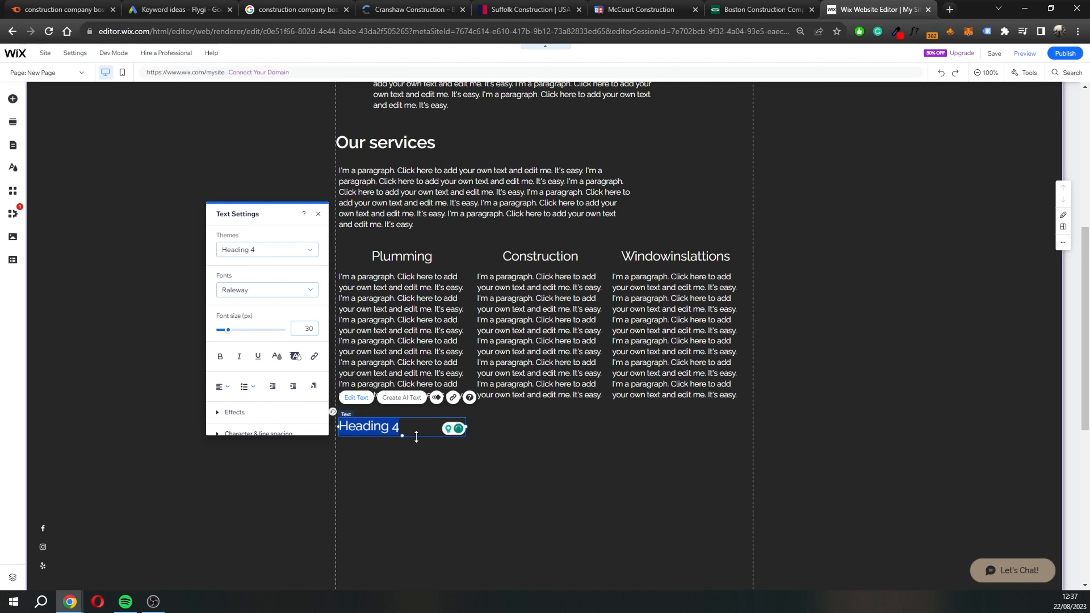
left_click(406, 467)
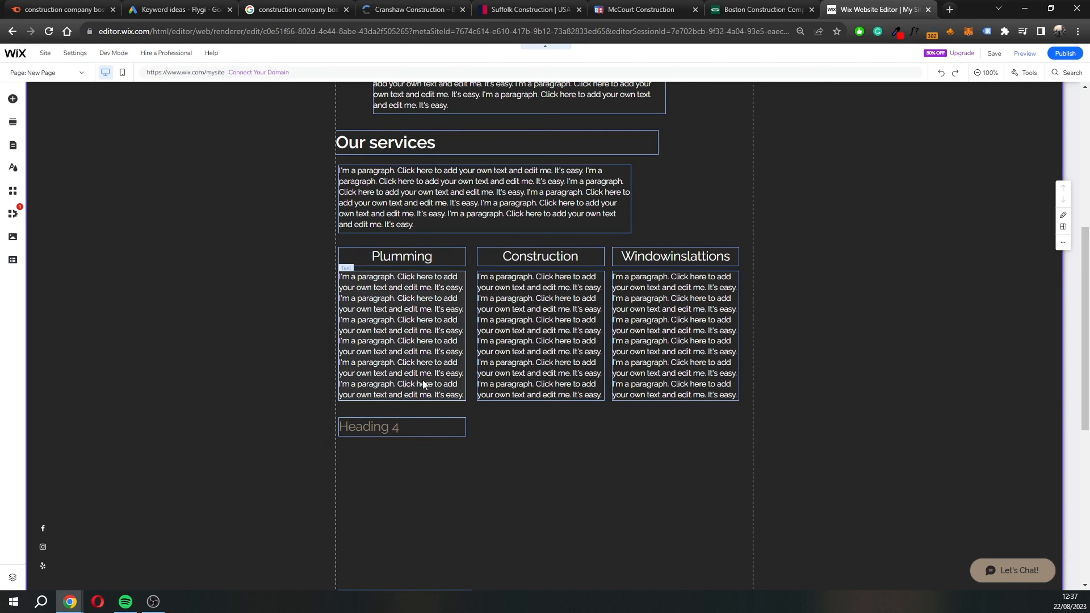
left_click(435, 468)
- Look over the New Page heading structure once more and switch the editor to the HOME page
scroll(402, 284, "down", 1)
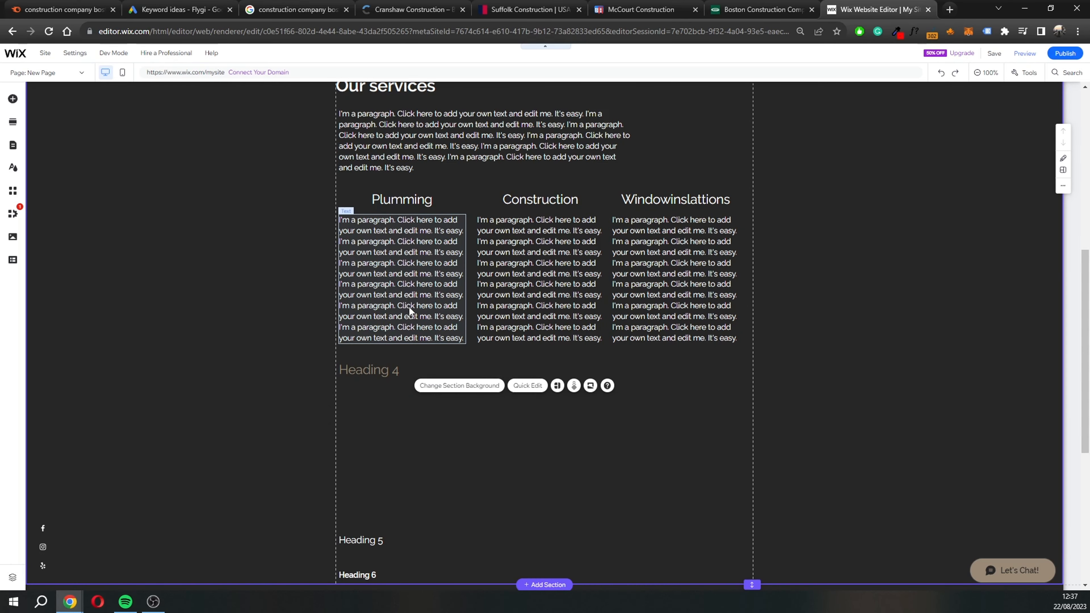
scroll(408, 340, "down", 1)
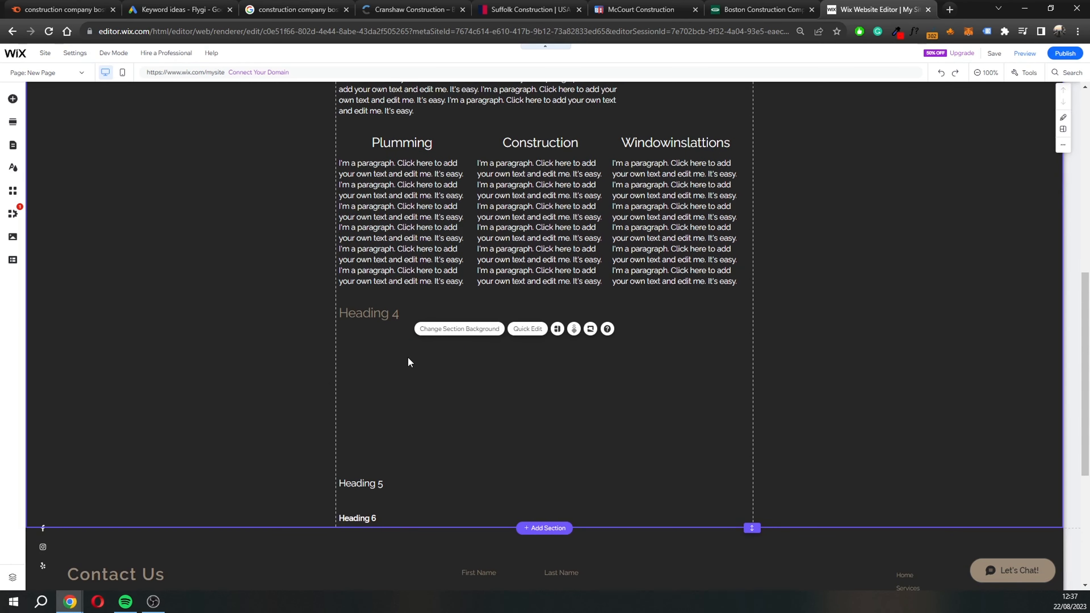
scroll(429, 365, "up", 5)
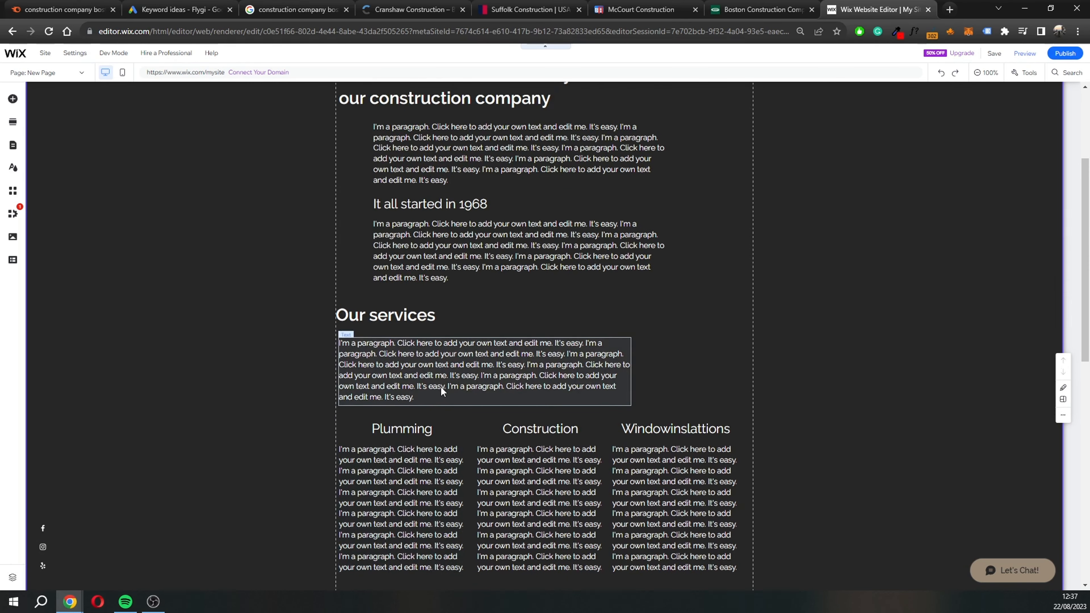
scroll(468, 388, "up", 3)
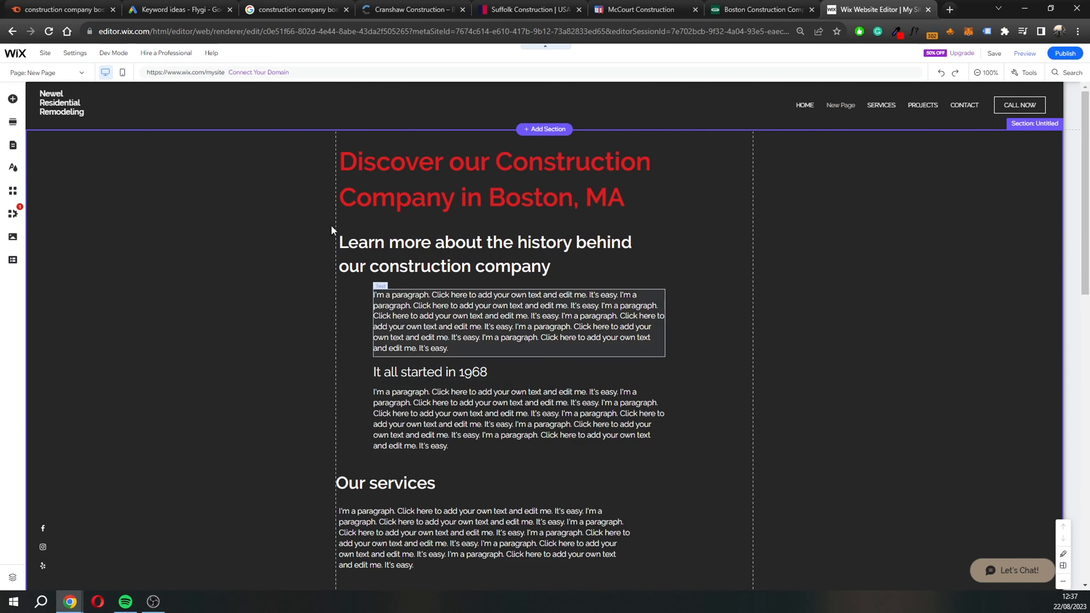
left_click(66, 74)
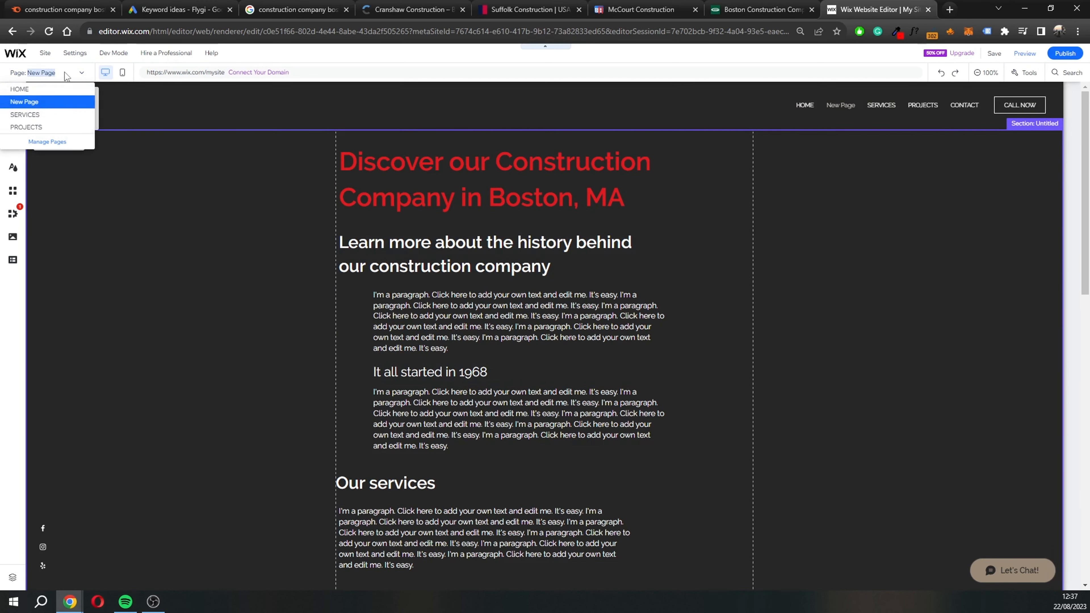
left_click(50, 89)
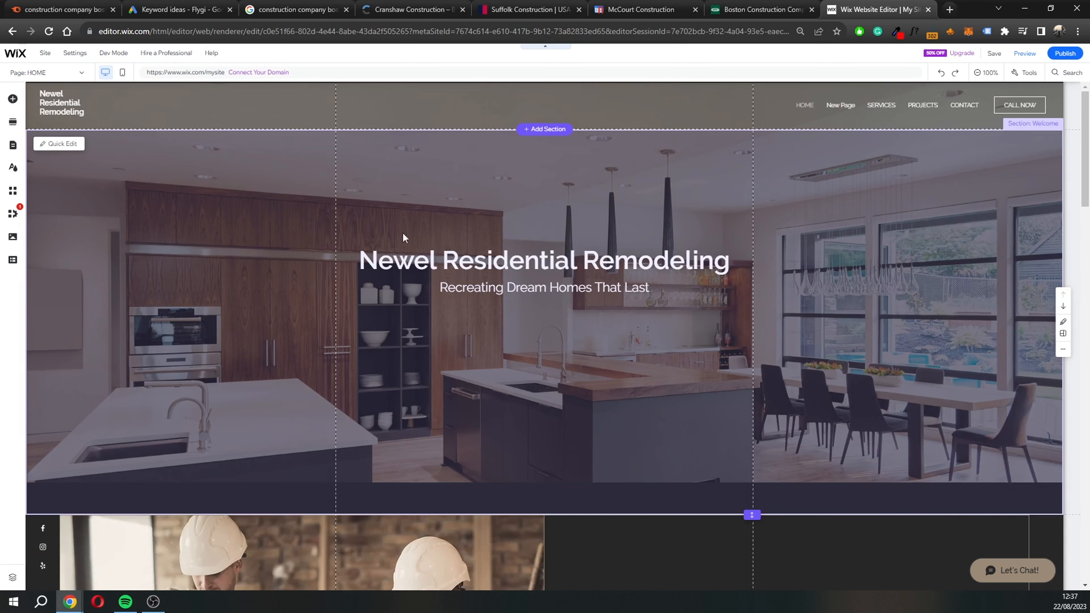
- Check the theme and HTML tag of the "Newel Residential Remodeling" title in the welcome section
left_click(357, 286)
left_click(478, 256)
left_click(357, 224)
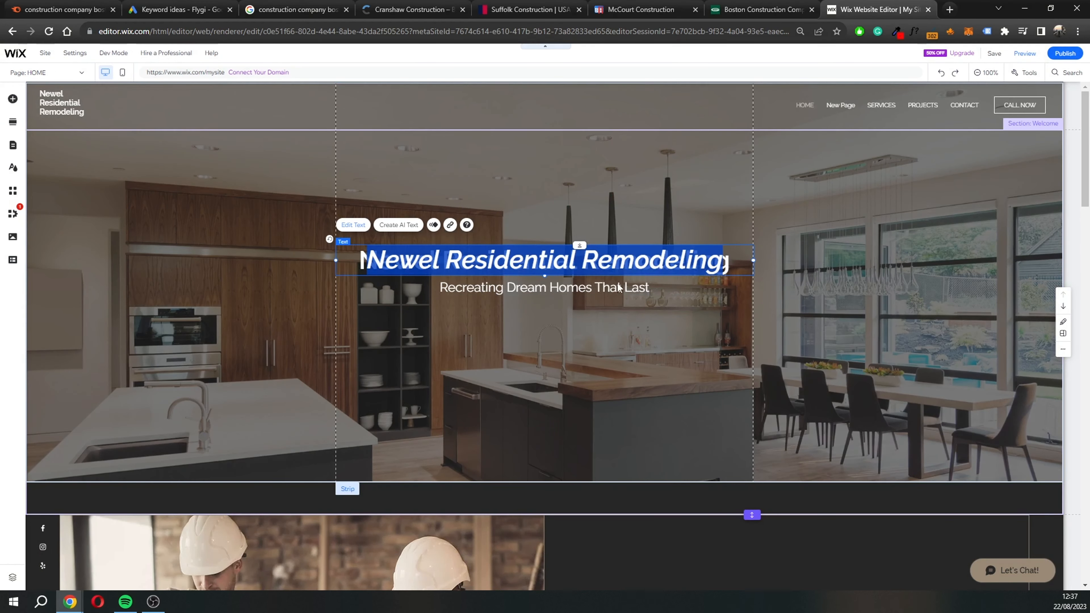
scroll(828, 362, "down", 3)
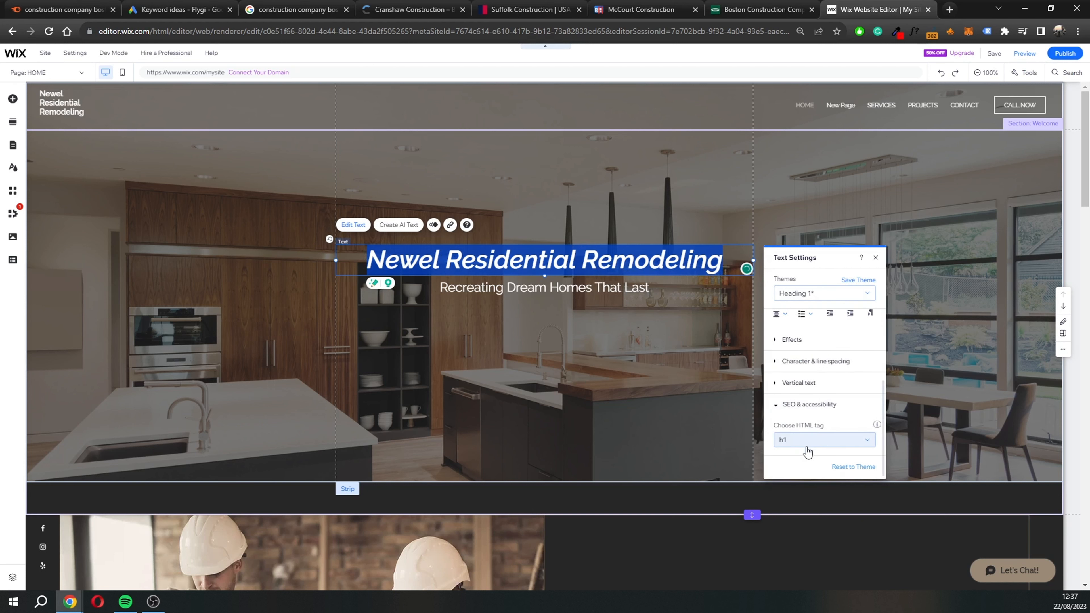
scroll(807, 444, "up", 1)
left_click(545, 339)
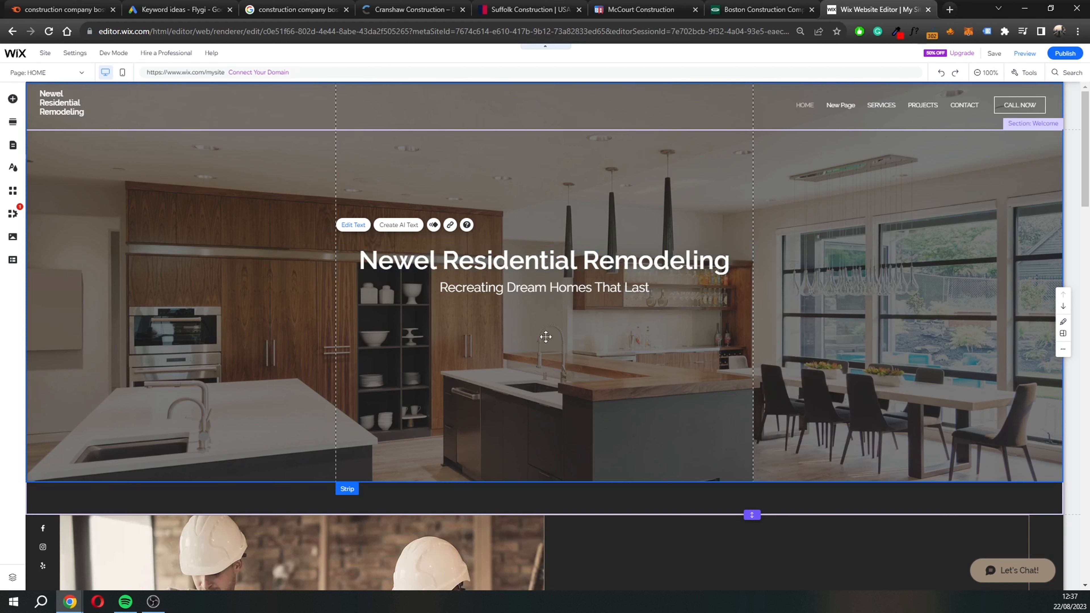
- Inspect the text theme, HTML tag and available tag options of the tagline "Recreating Dream Homes That Last"
left_click(505, 290)
left_click(411, 259)
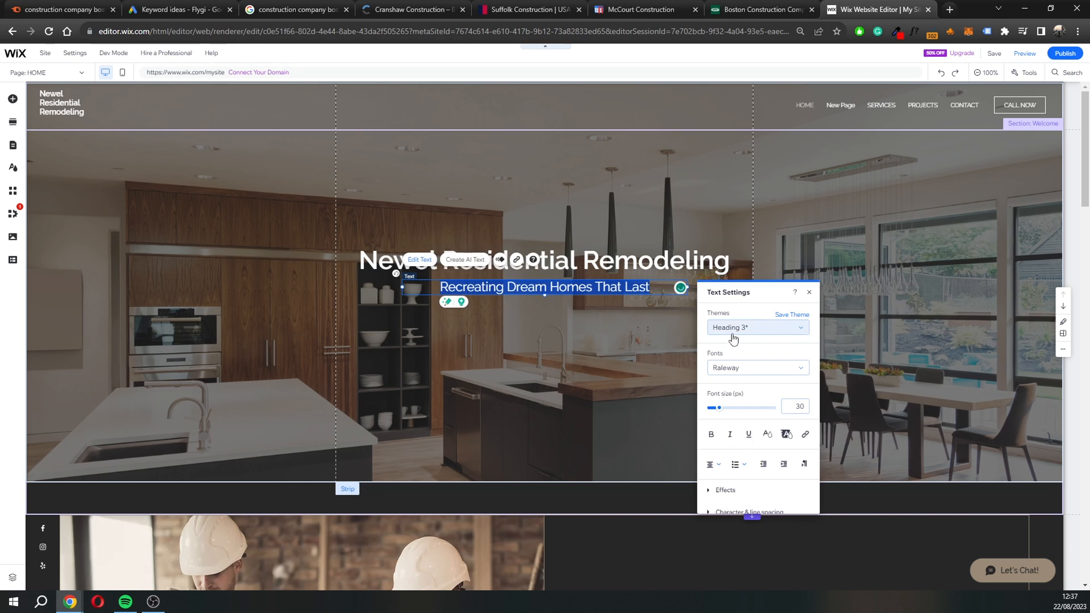
scroll(747, 408, "down", 3)
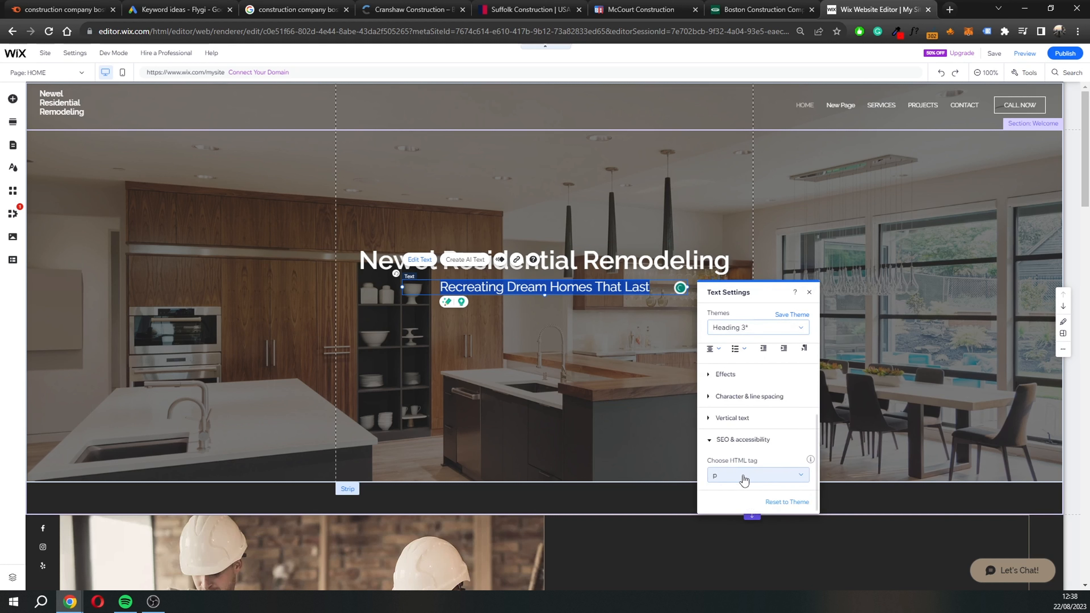
scroll(744, 429, "up", 3)
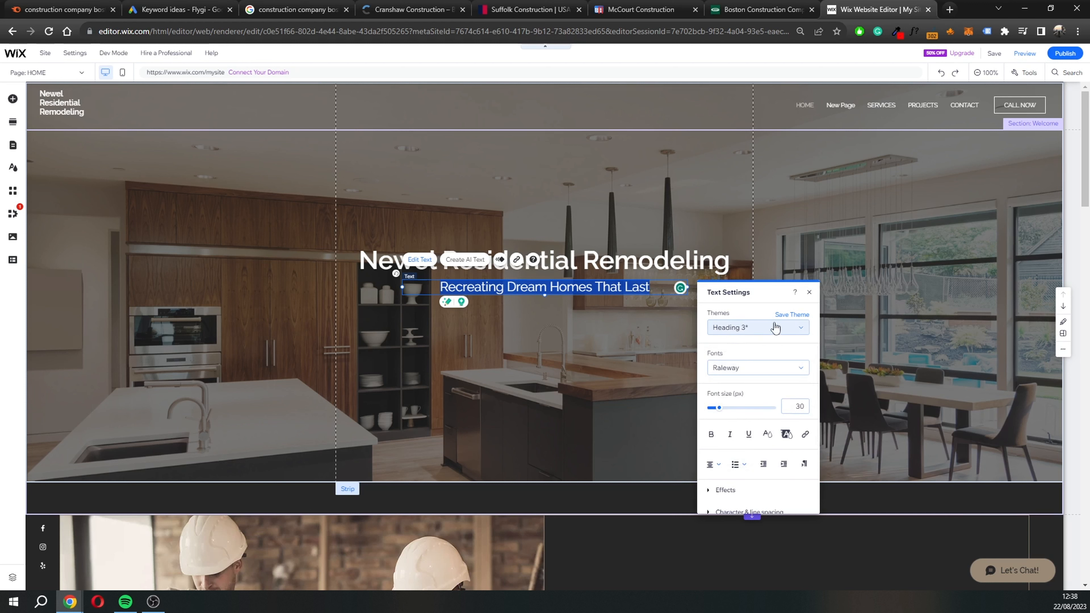
scroll(745, 377, "down", 3)
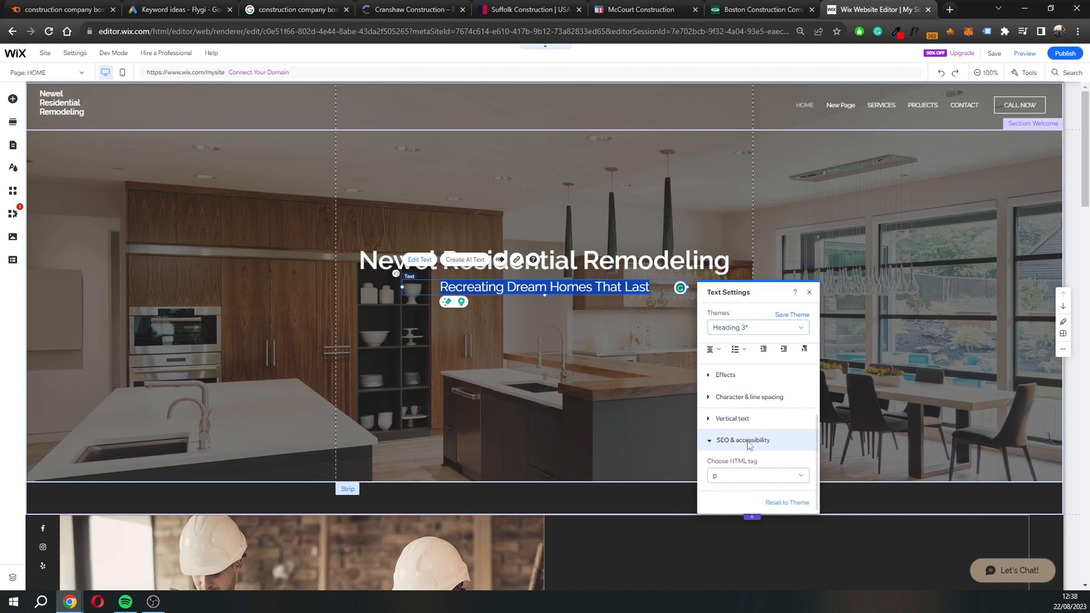
left_click(744, 476)
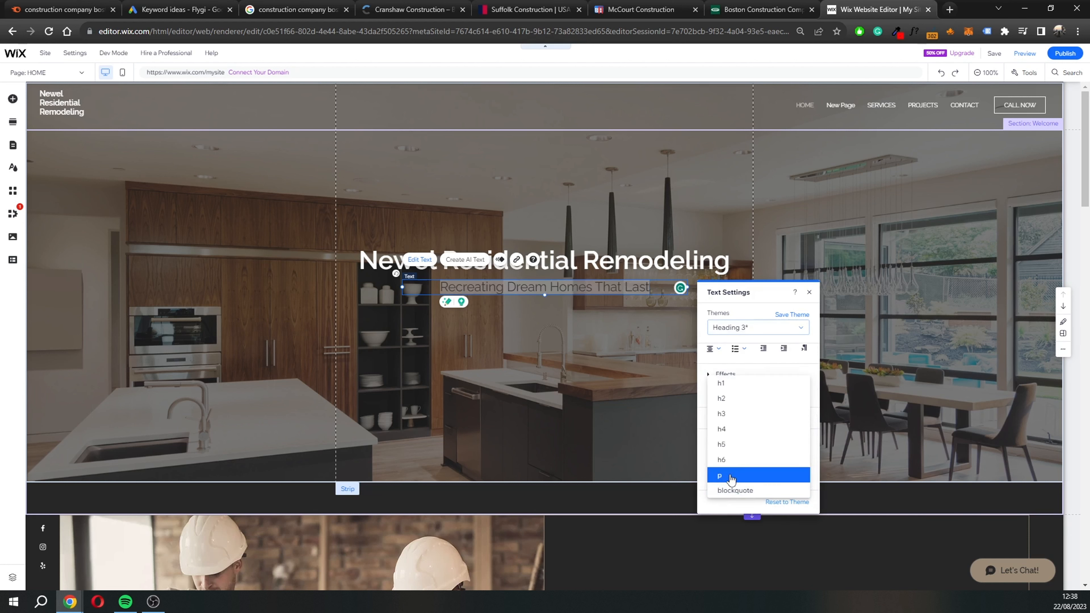
left_click(704, 468)
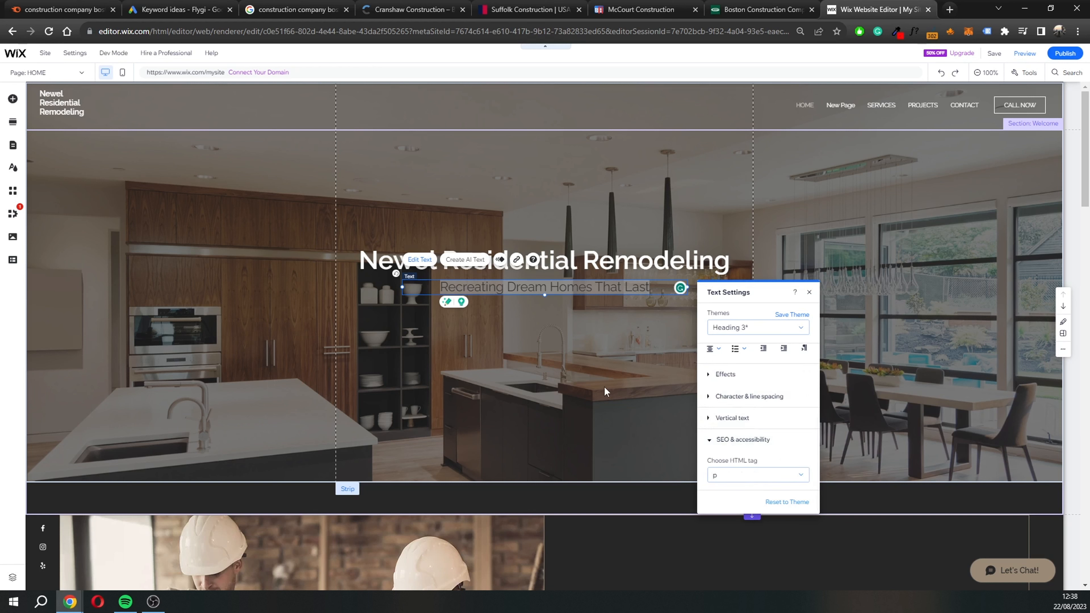
left_click(541, 363)
- Check the text theme and HTML tag of the "Our Services" heading in the Services section
scroll(515, 227, "down", 5)
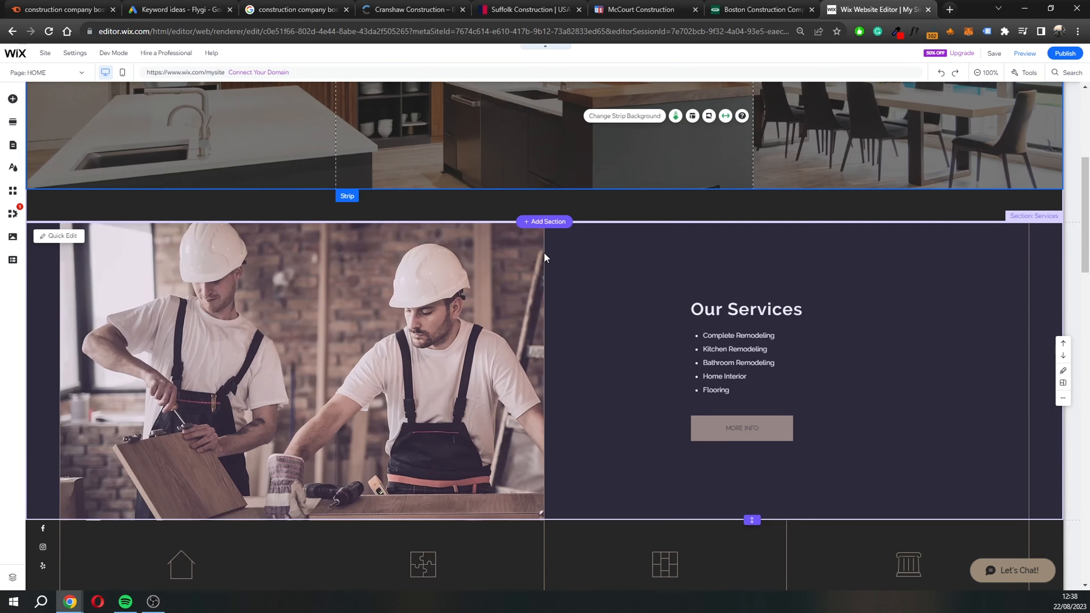
scroll(544, 254, "down", 1)
left_click(724, 263)
left_click(716, 232)
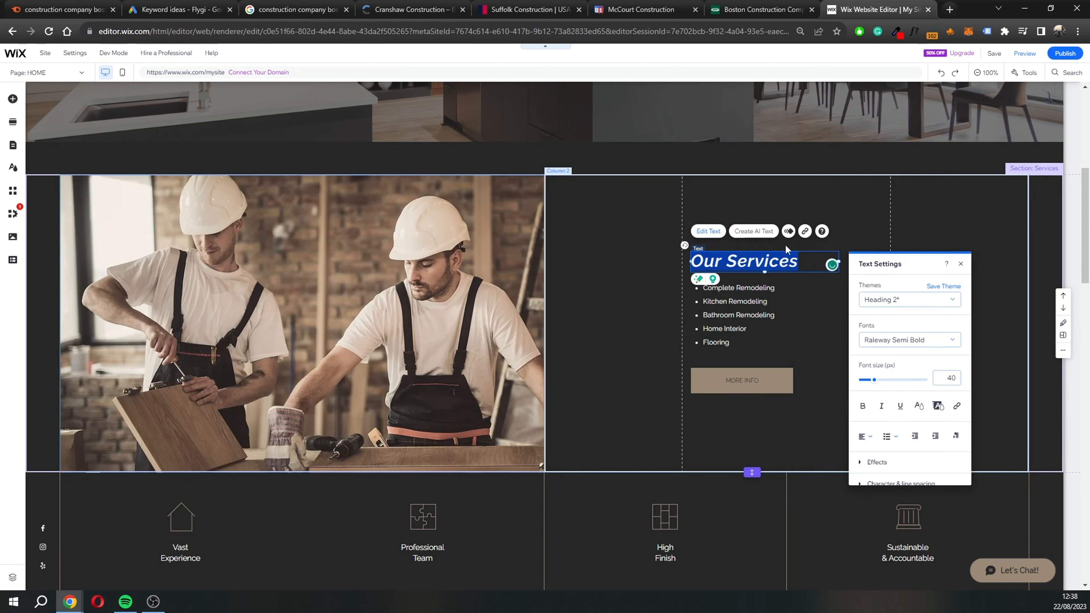
scroll(897, 429, "down", 3)
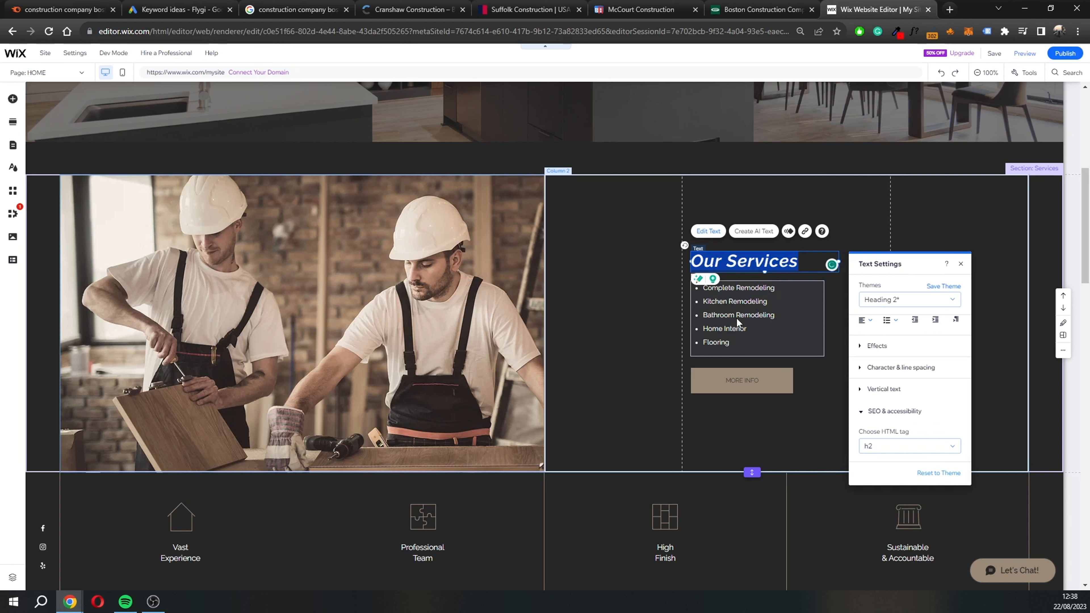
- Check the text theme and HTML tag of the bulleted list of remodeling services
left_click(746, 311)
left_click(704, 261)
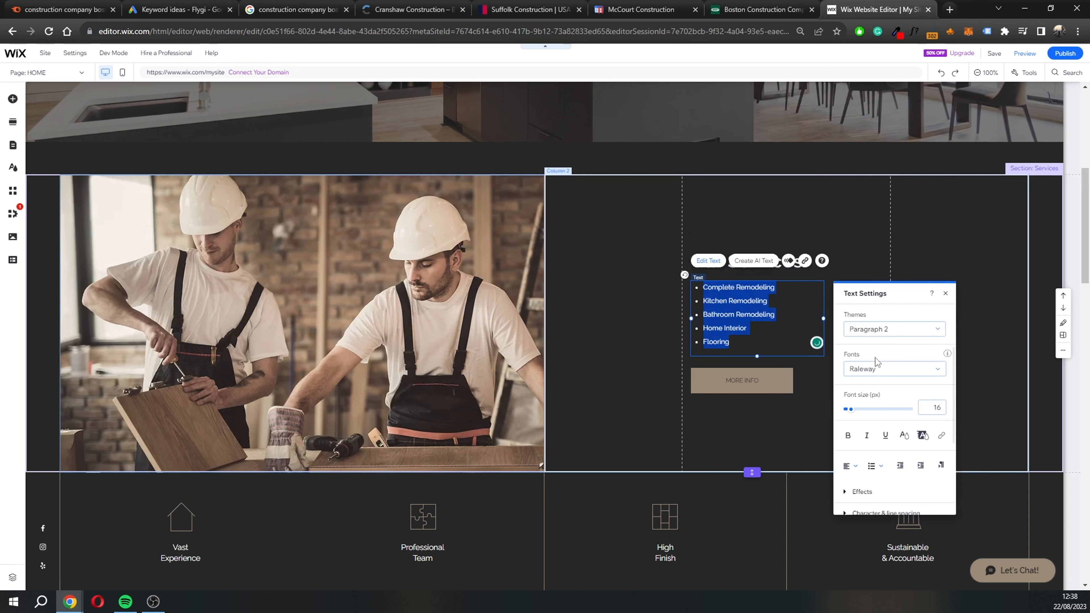
scroll(884, 429, "down", 2)
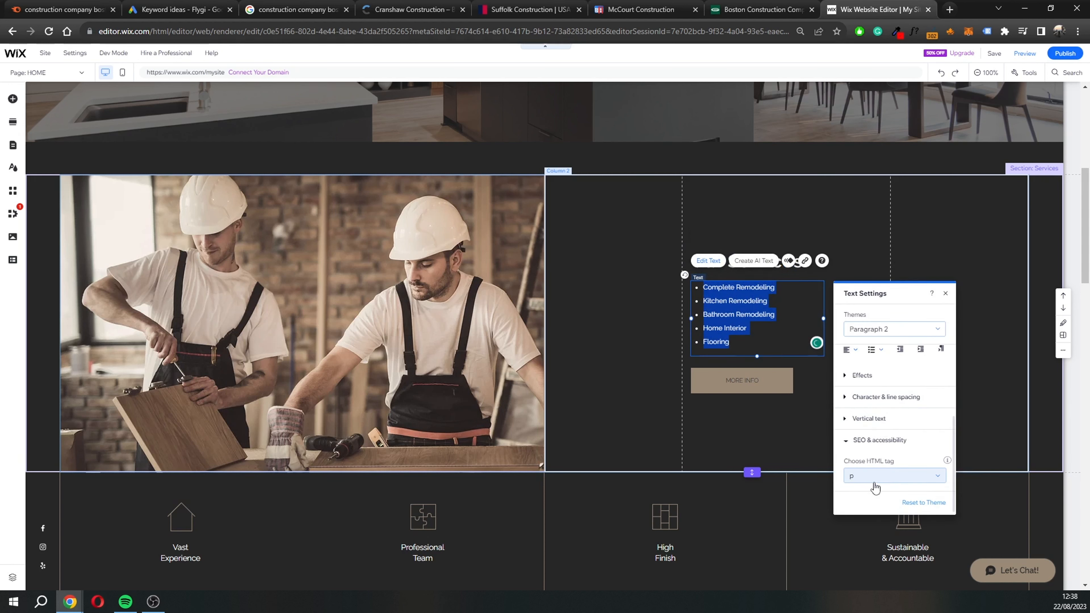
left_click(715, 447)
- Examine the Benefits section below the services and check the text settings of its "High Finish" label
scroll(713, 424, "down", 1)
scroll(712, 417, "down", 3)
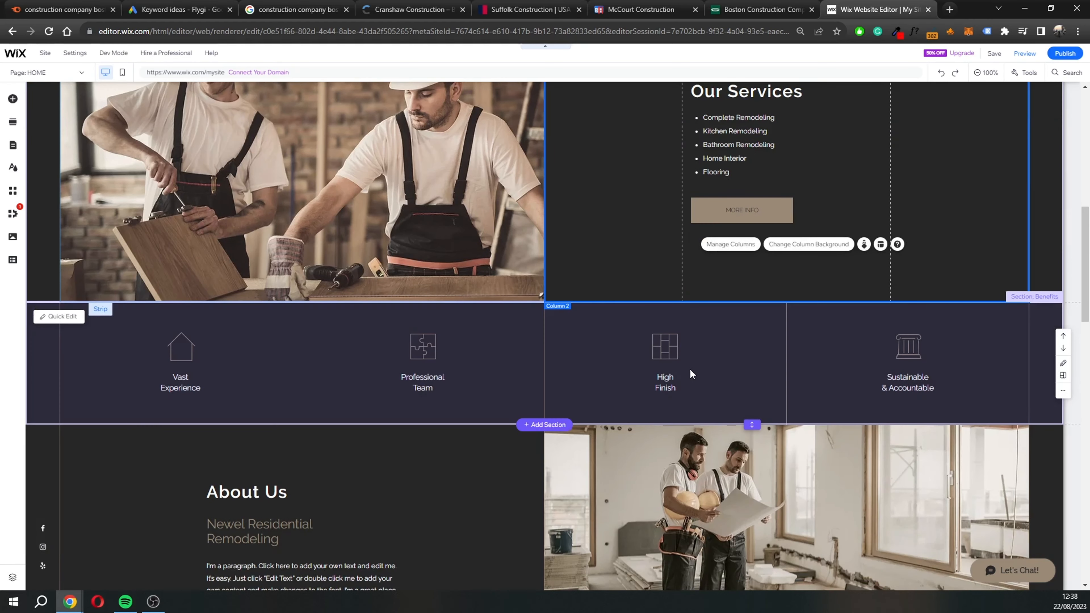
left_click(661, 349)
scroll(699, 275, "up", 1)
scroll(730, 258, "up", 3)
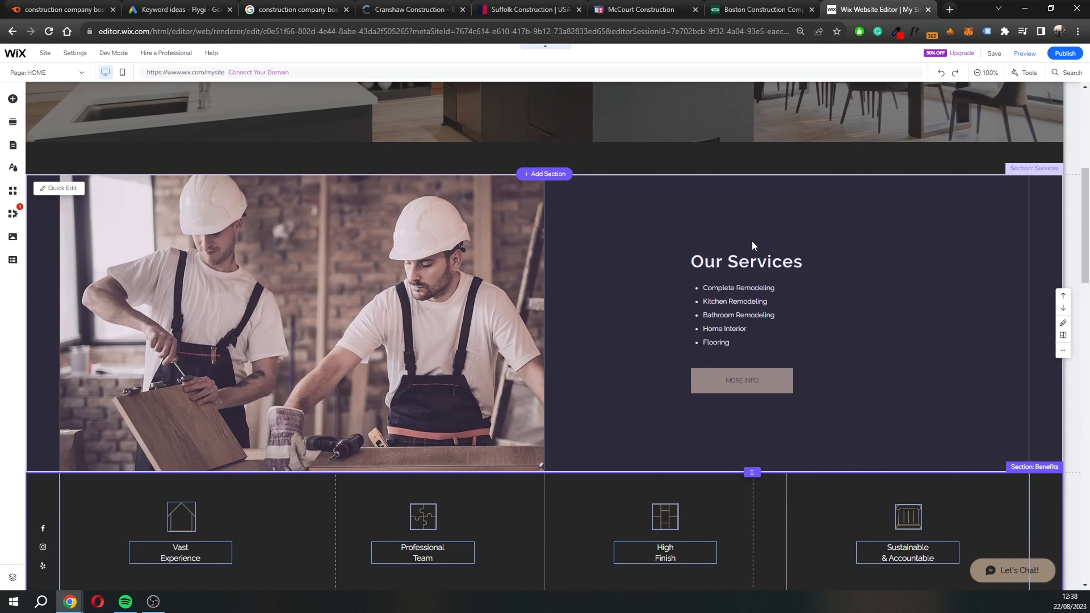
scroll(749, 241, "down", 4)
scroll(729, 277, "up", 3)
scroll(605, 282, "down", 3)
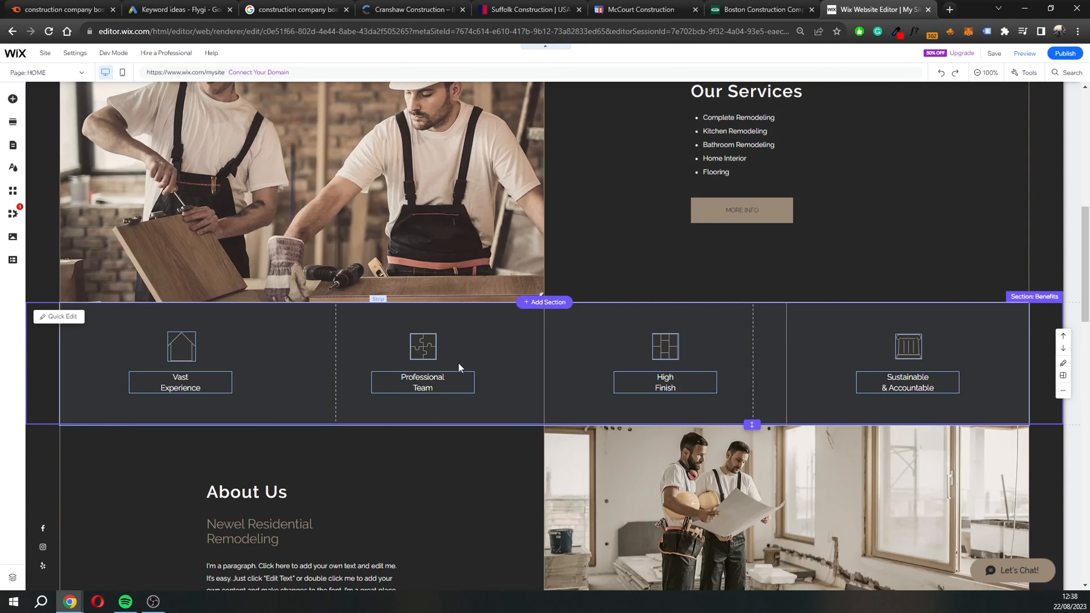
left_click(666, 381)
left_click(629, 352)
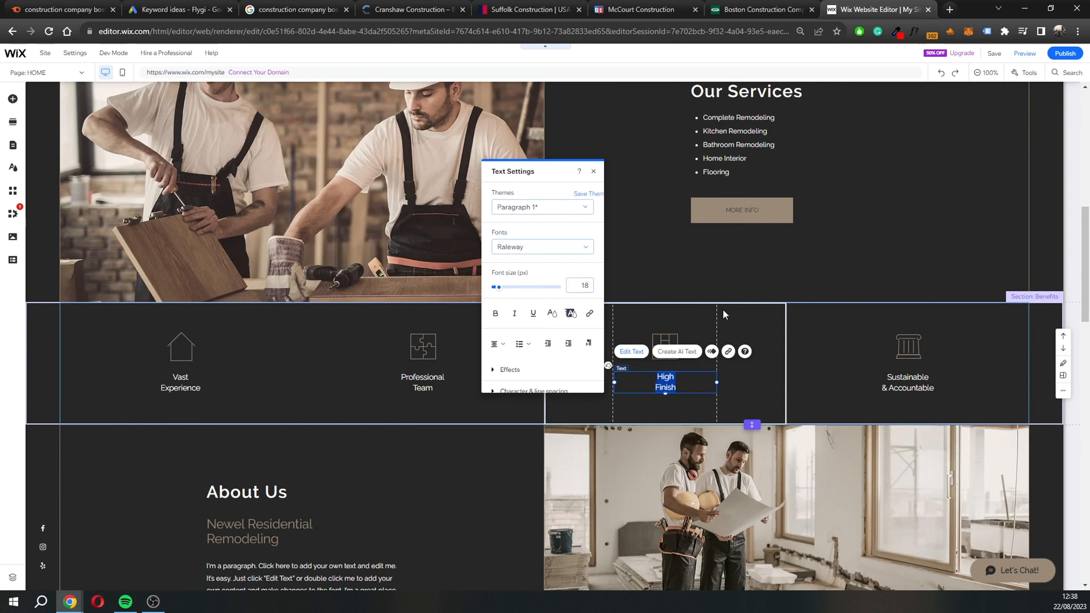
scroll(561, 257, "down", 3)
left_click(669, 329)
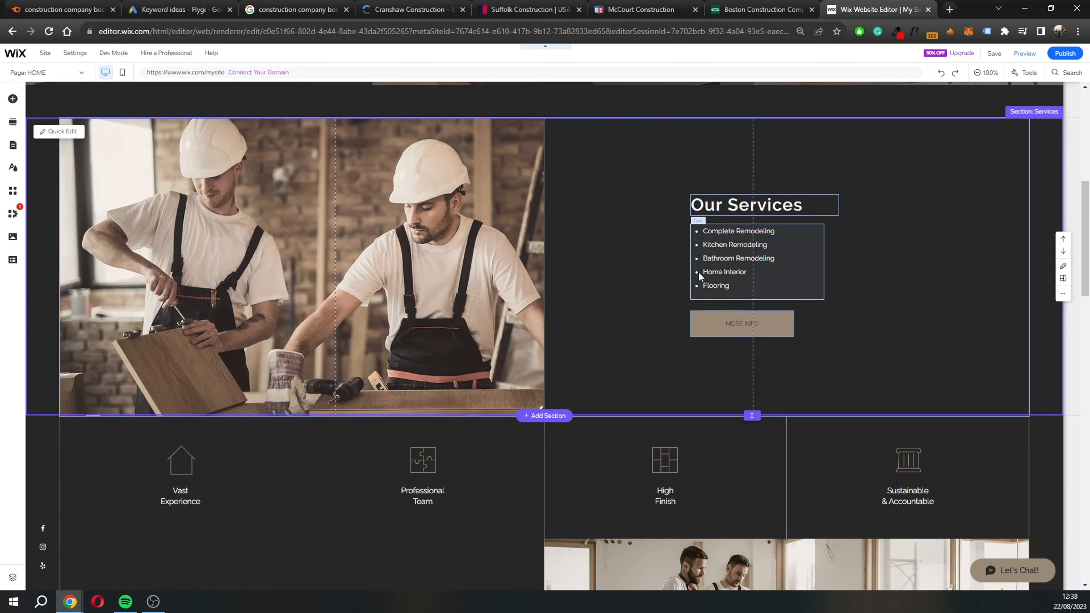
- Review the four Benefits labels from "Vast Experience" to "Sustainable & Accountable" against the services list, continuing to the About Us section
scroll(700, 300, "down", 3)
left_click(469, 382)
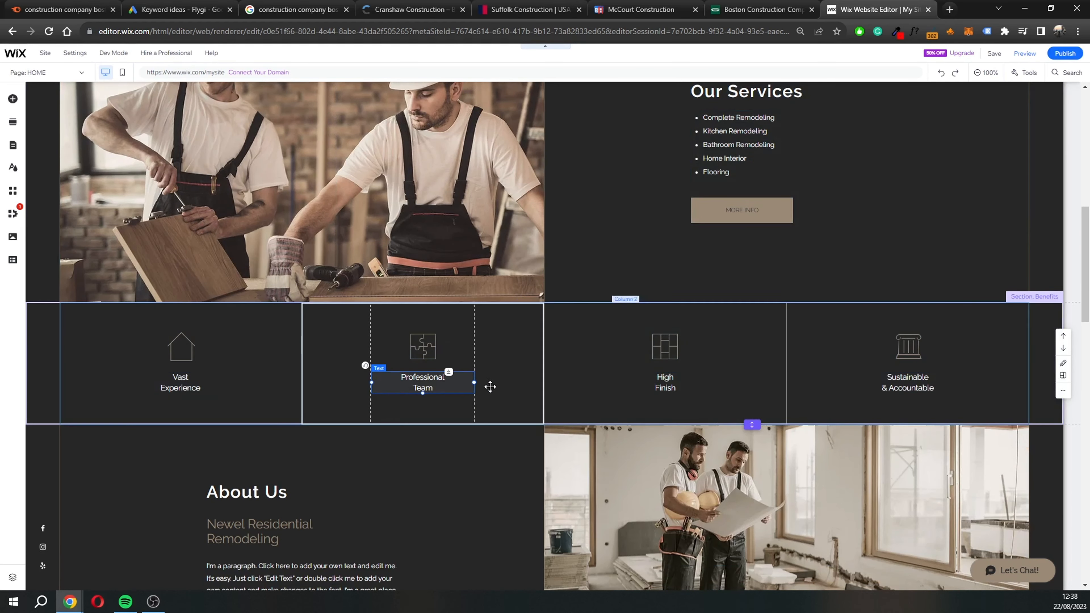
scroll(656, 412, "up", 3)
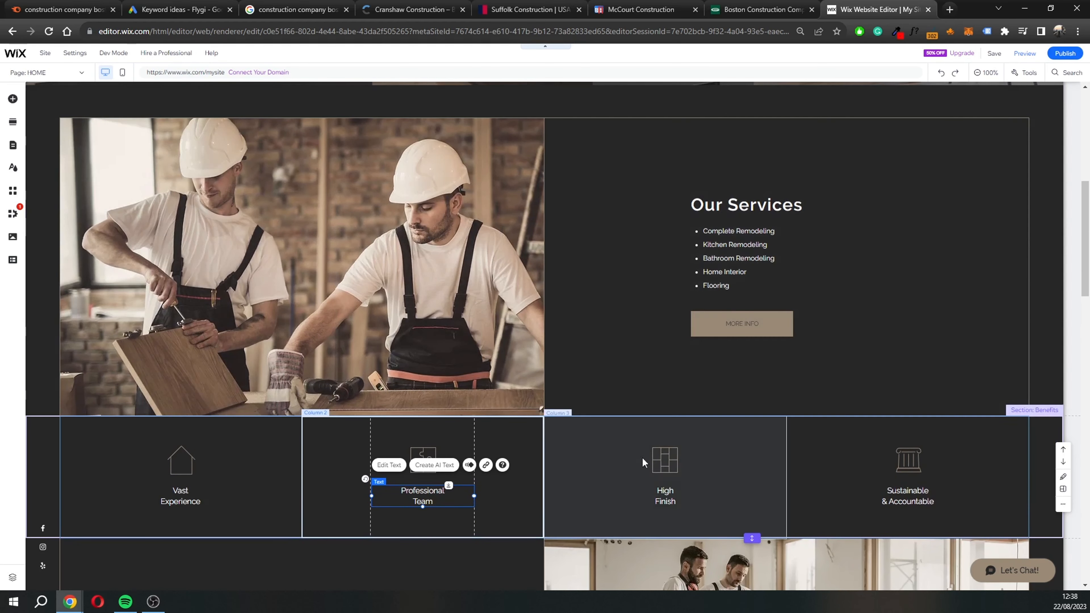
scroll(635, 442, "down", 2)
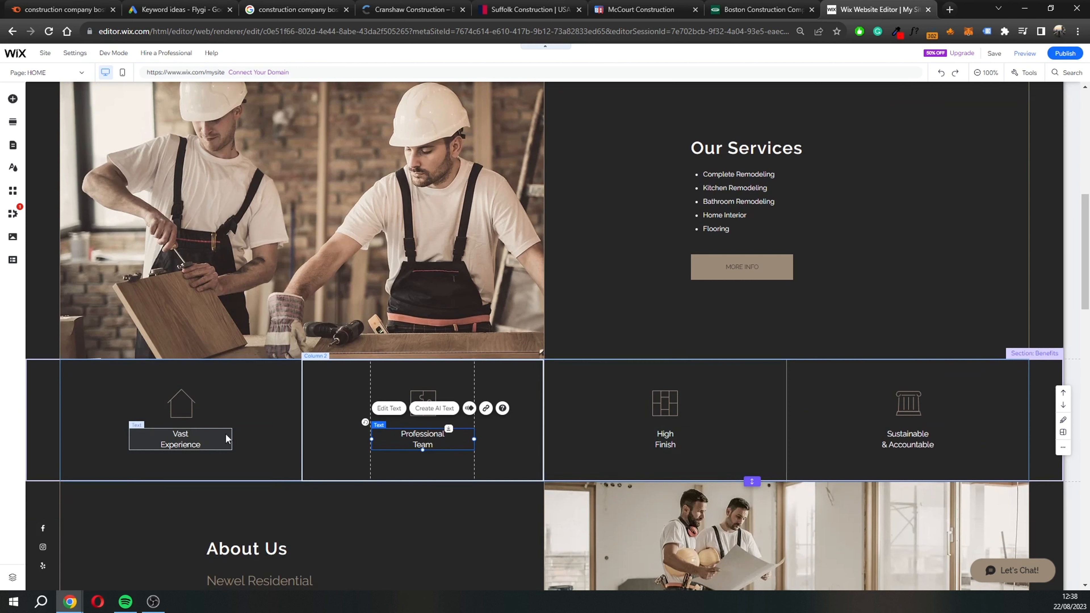
left_click(174, 445)
left_click(440, 435)
left_click(663, 440)
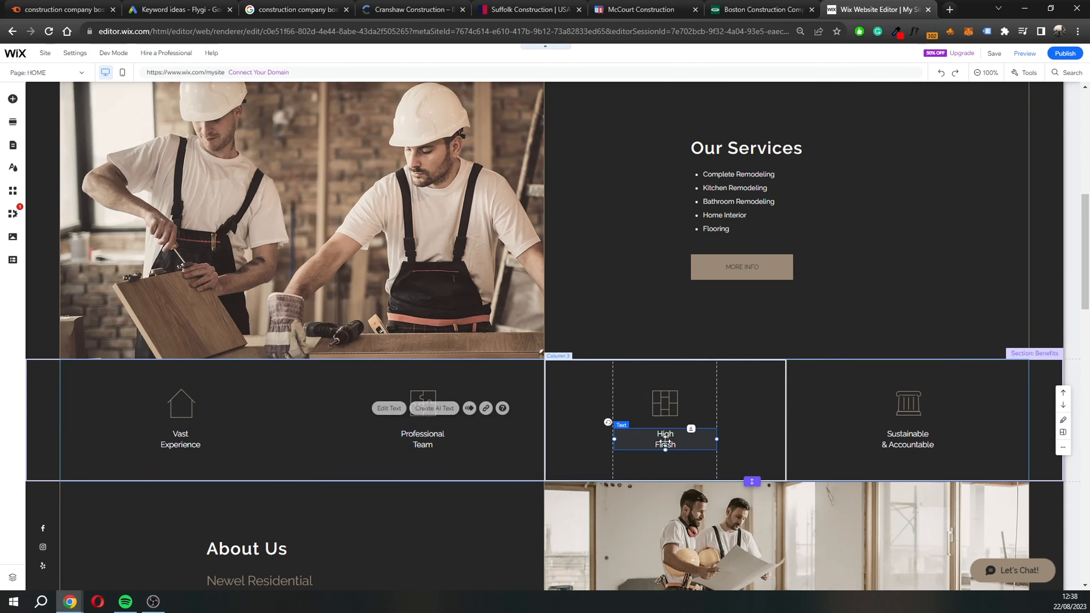
left_click(913, 444)
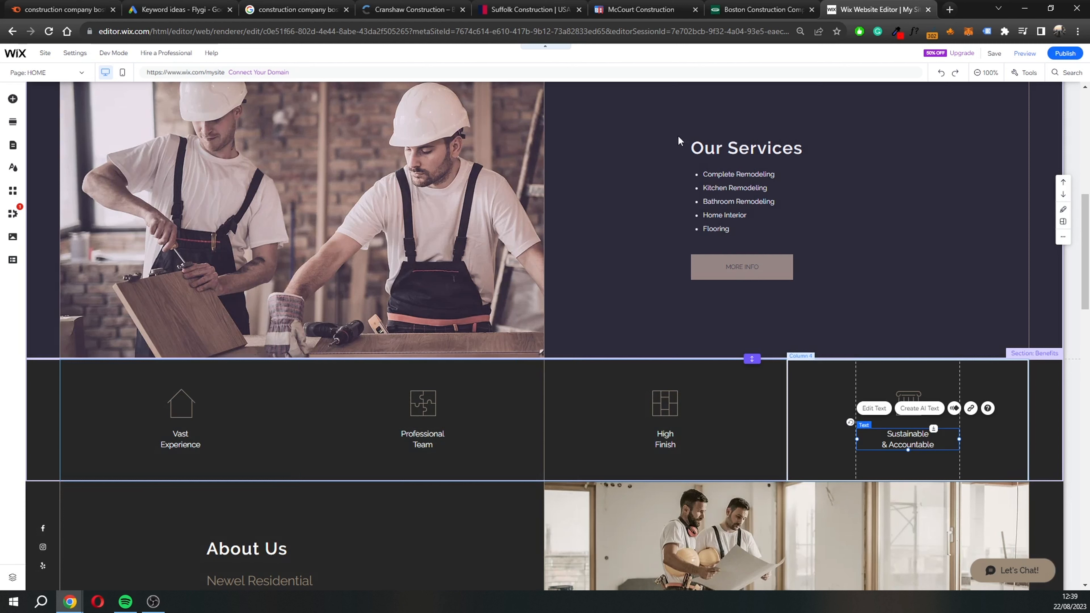
scroll(515, 206, "down", 6)
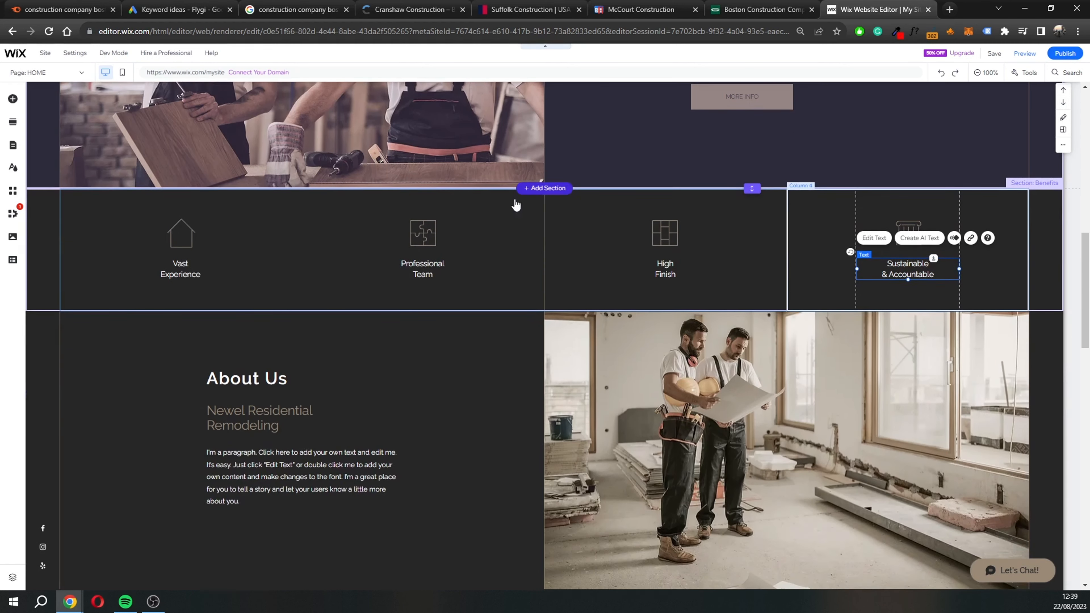
- Check the text theme and HTML tag of the "About Us" heading
left_click(295, 267)
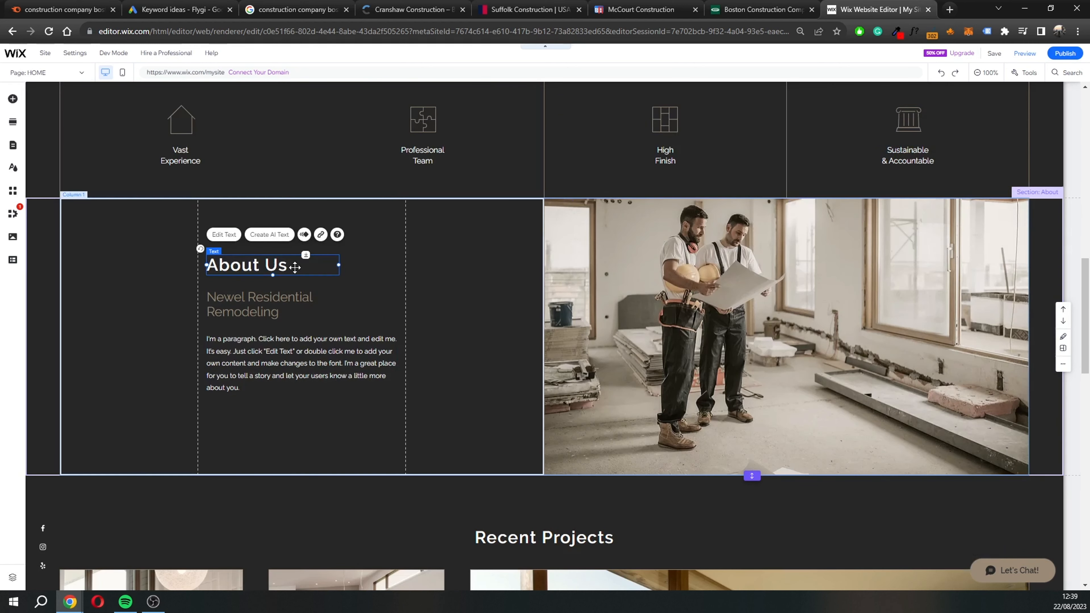
left_click(224, 234)
scroll(412, 408, "down", 3)
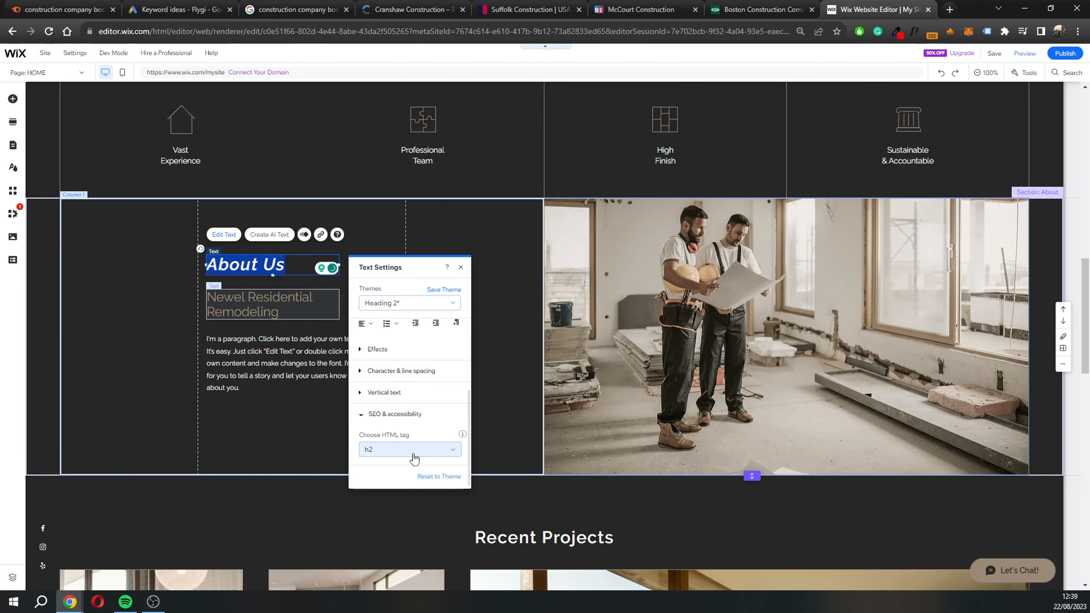
left_click(506, 319)
- Check the text settings of the "Newel Residential Remodeling" subheading under About Us and select the paragraph below it
double_click(300, 304)
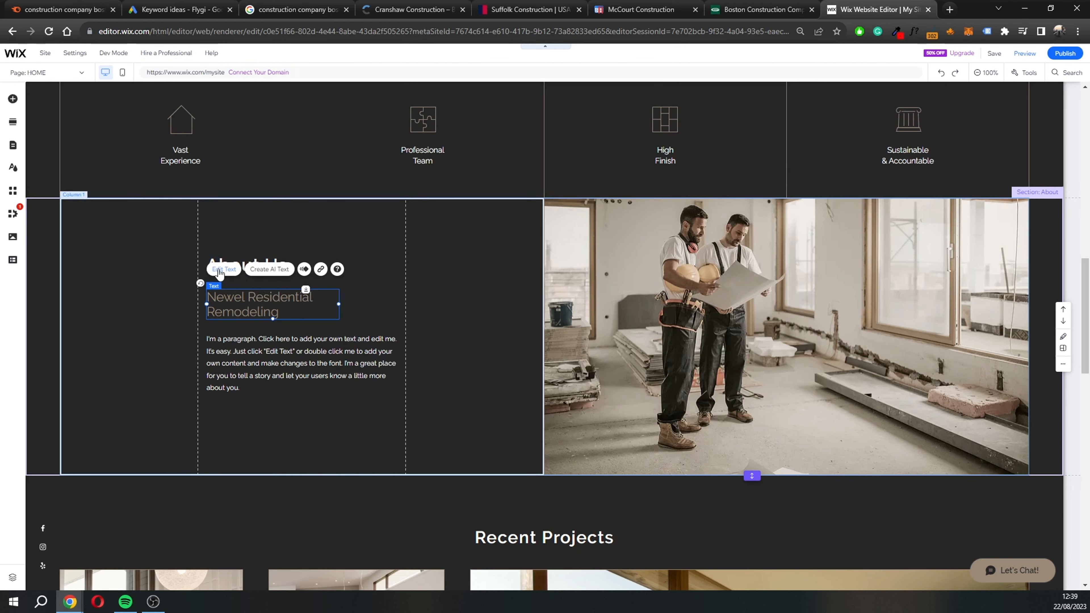
scroll(400, 430, "down", 2)
left_click(264, 348)
left_click(461, 302)
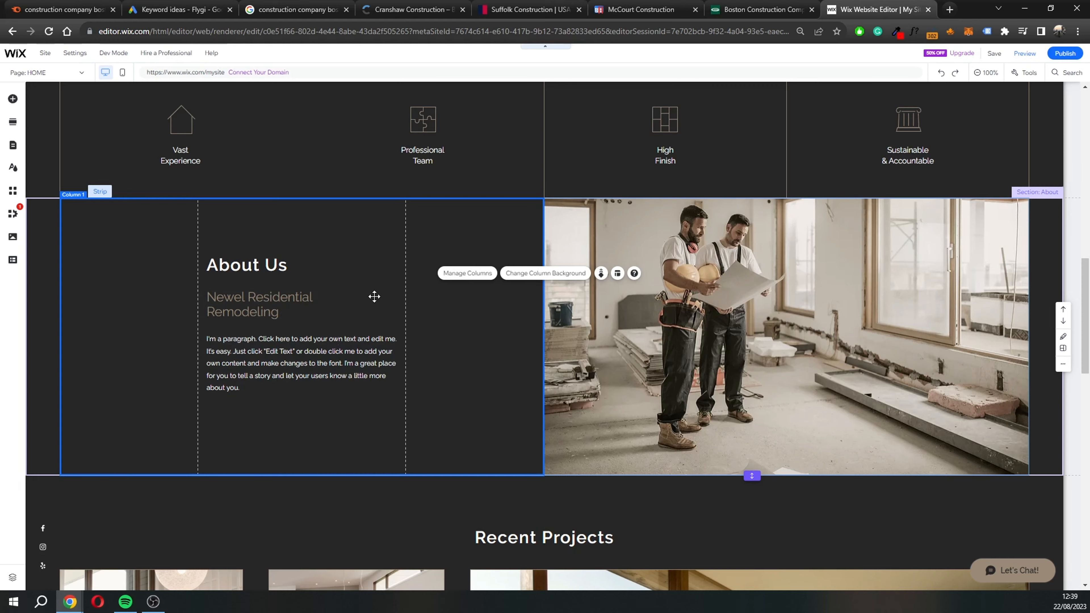
- Review the HOME page from Recent Projects back up to the Welcome banner and the Services section
scroll(429, 304, "down", 2)
scroll(504, 329, "down", 15)
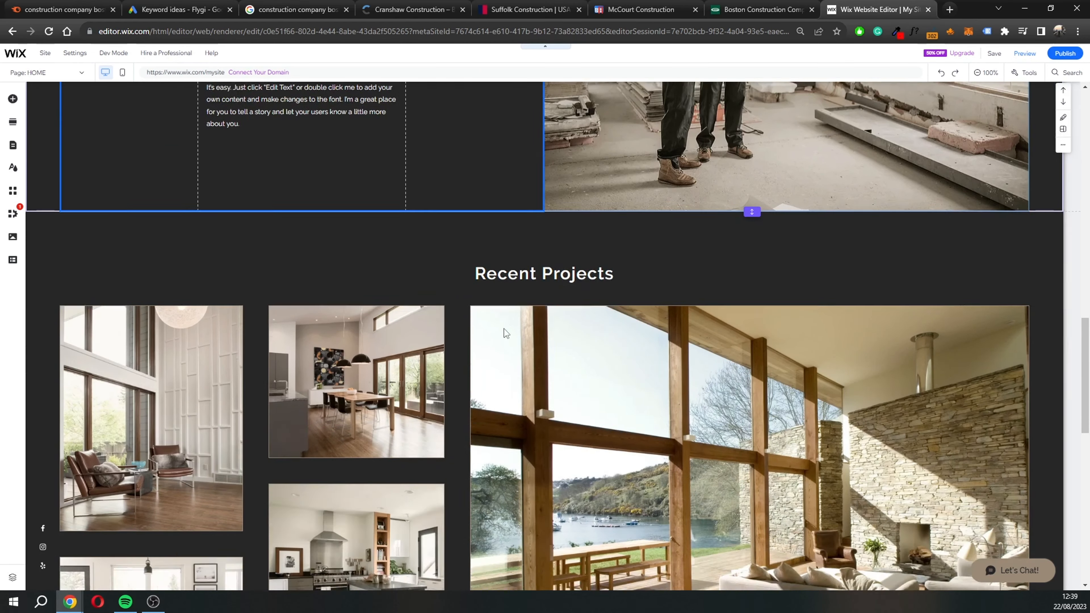
scroll(493, 399, "up", 7)
scroll(492, 397, "up", 20)
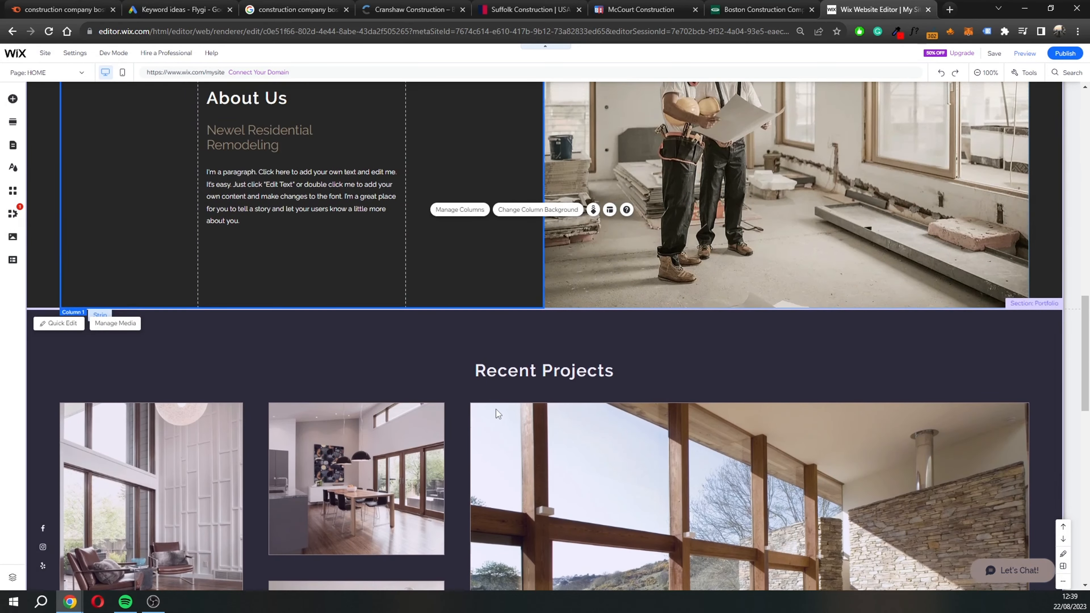
scroll(568, 383, "up", 2)
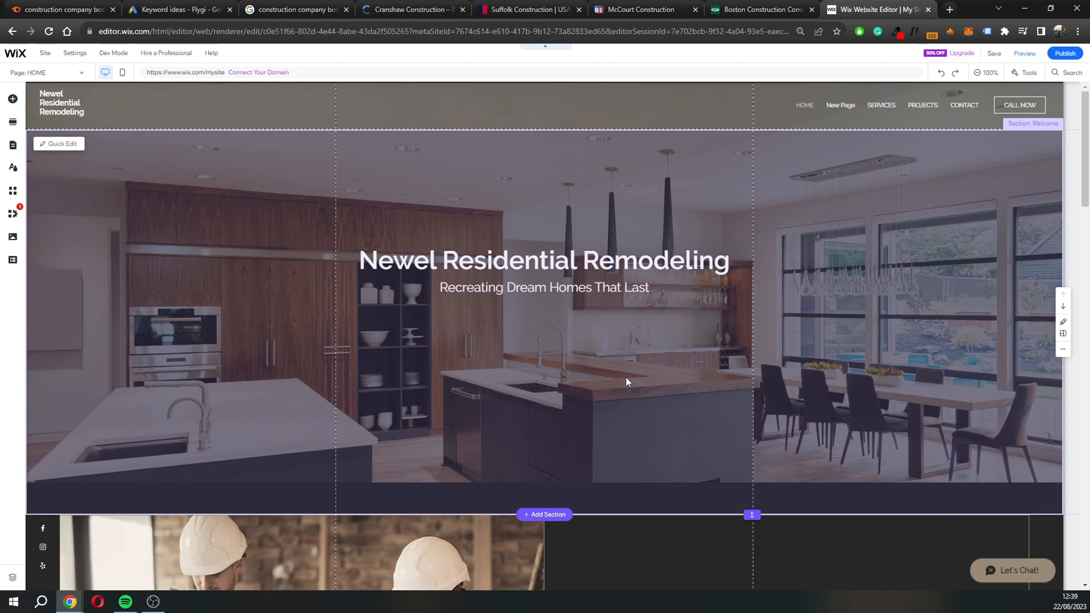
scroll(617, 363, "down", 5)
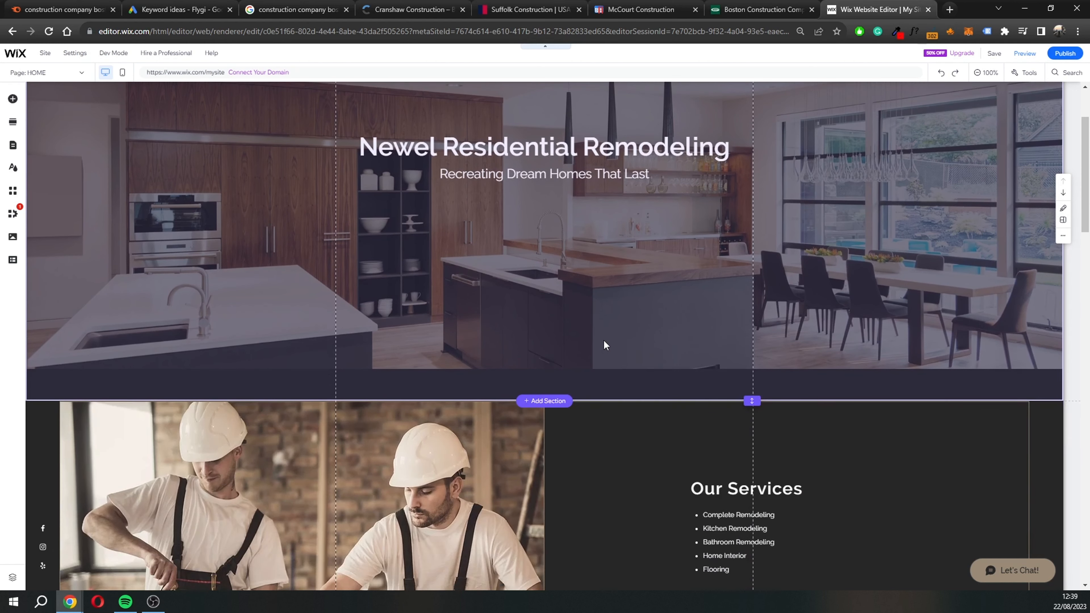
scroll(601, 339, "up", 3)
scroll(589, 339, "down", 5)
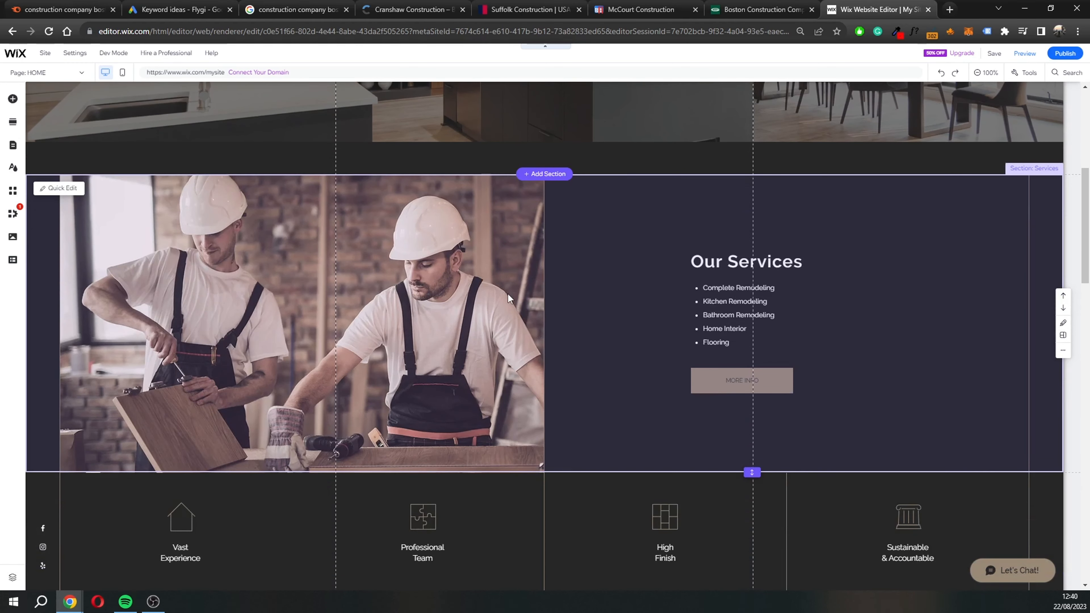
- Examine the Services strip and the Welcome banner for editable images, continuing to the Benefits section
left_click(511, 294)
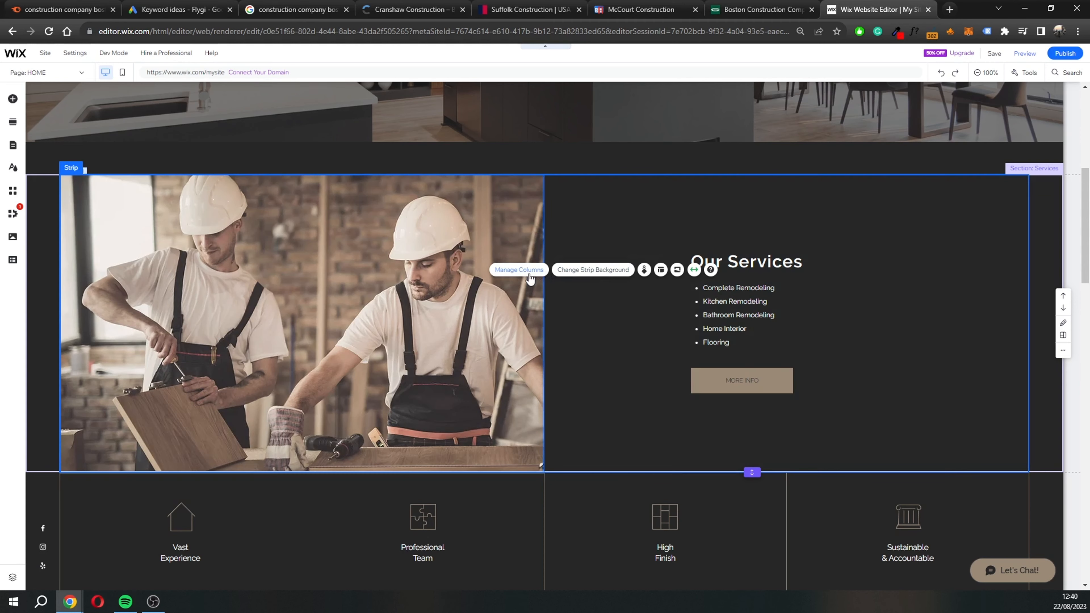
left_click(558, 218)
scroll(522, 258, "up", 5)
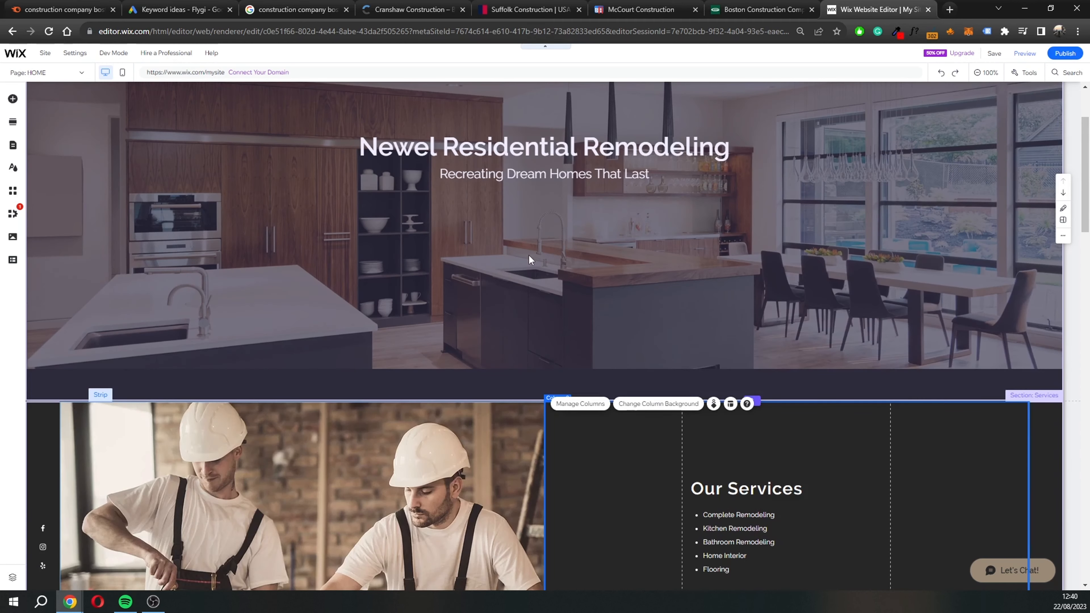
scroll(544, 257, "up", 3)
left_click(492, 227)
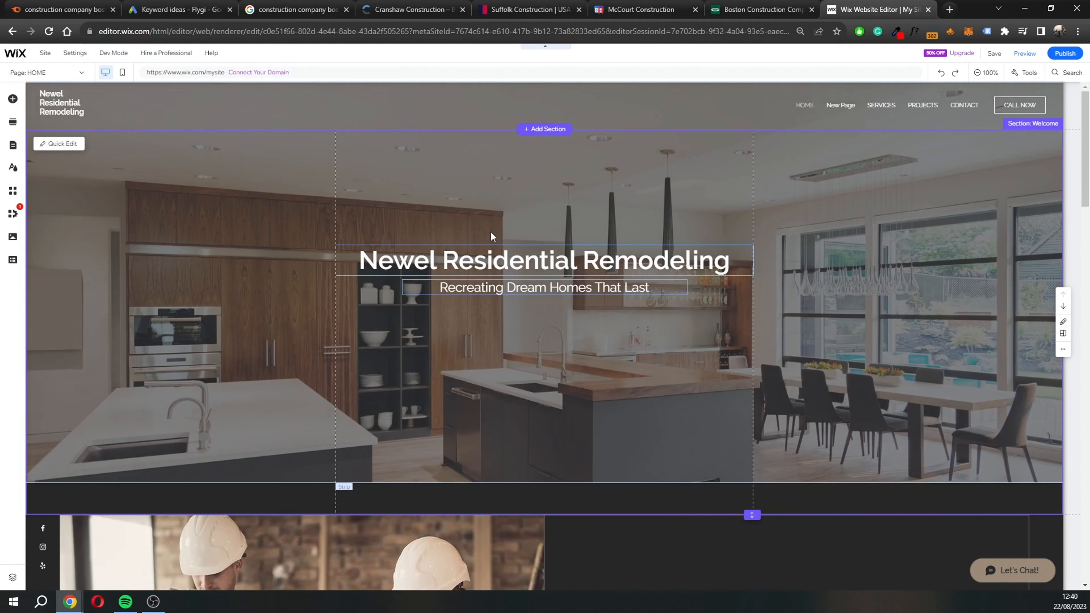
scroll(488, 266, "down", 2)
scroll(487, 307, "down", 10)
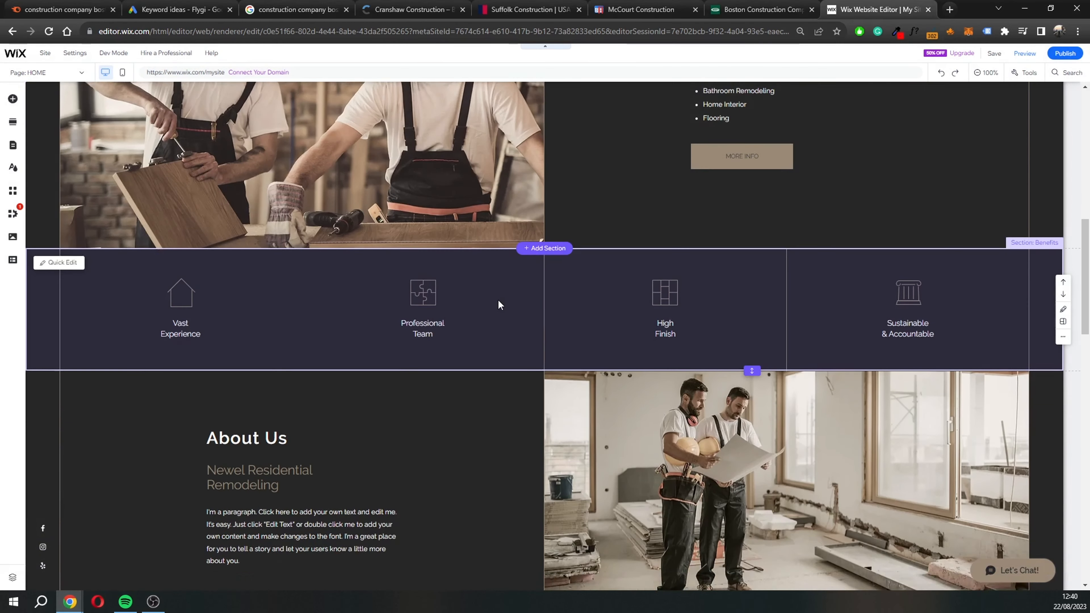
- Open the background image settings of the workers photo in the Services section and go to its alt text
scroll(497, 300, "up", 5)
left_click(467, 270)
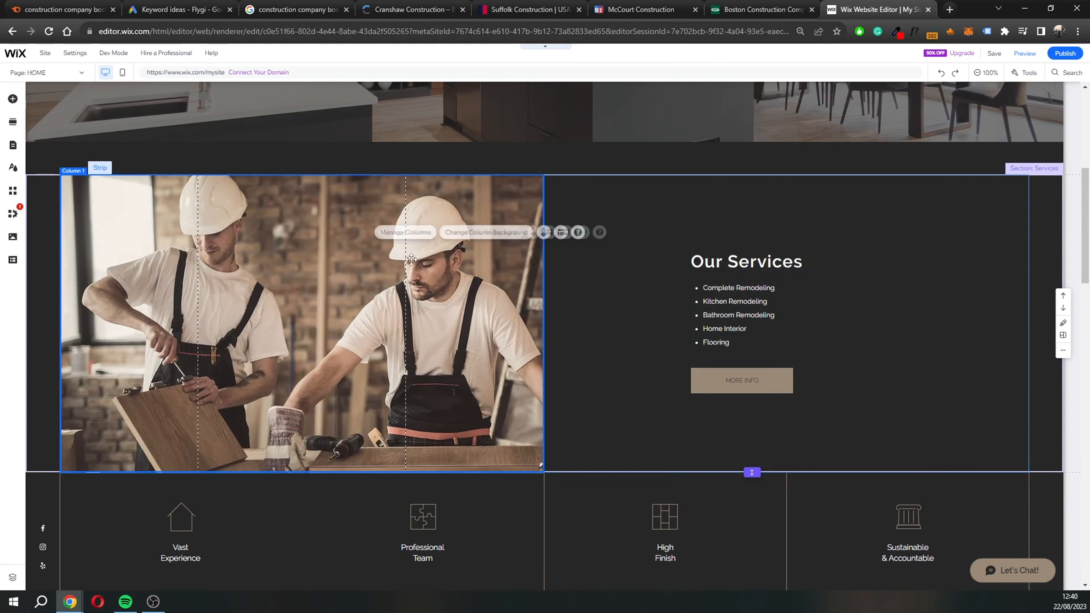
left_click(484, 240)
left_click(607, 227)
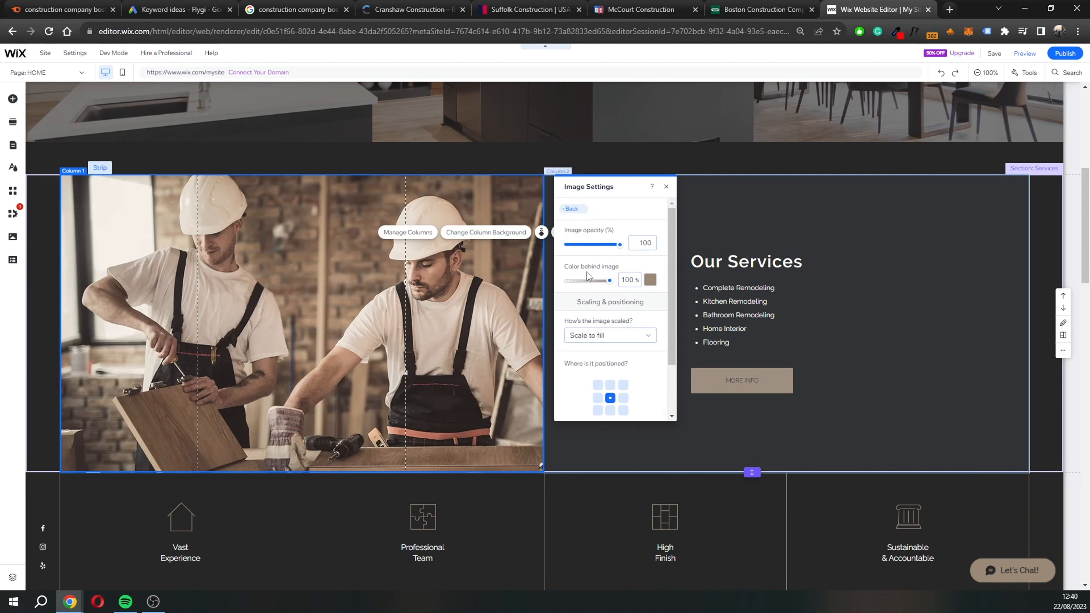
scroll(598, 301, "down", 2)
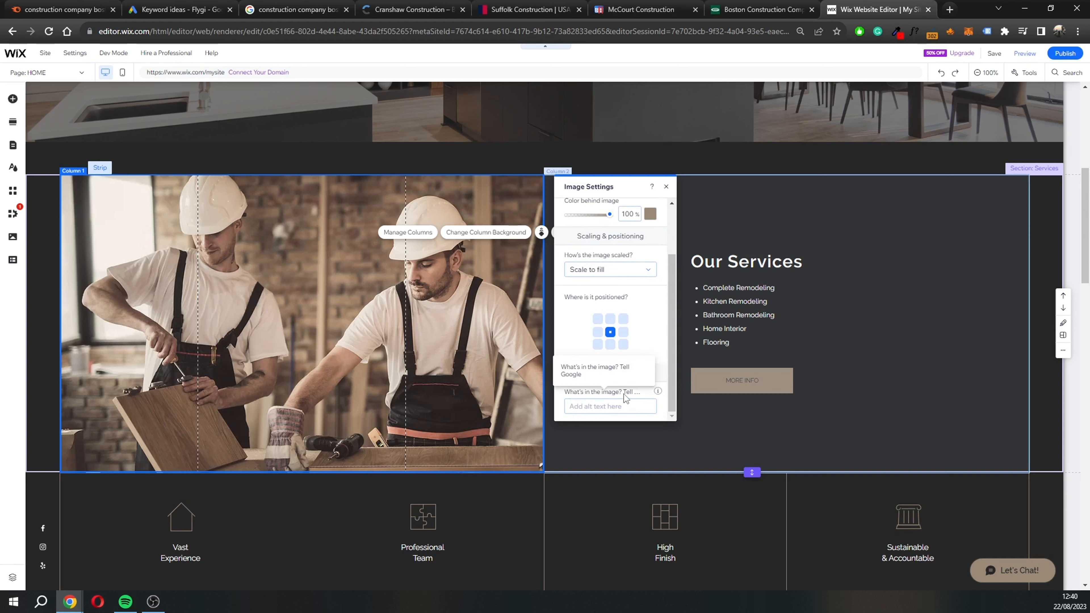
left_click(619, 404)
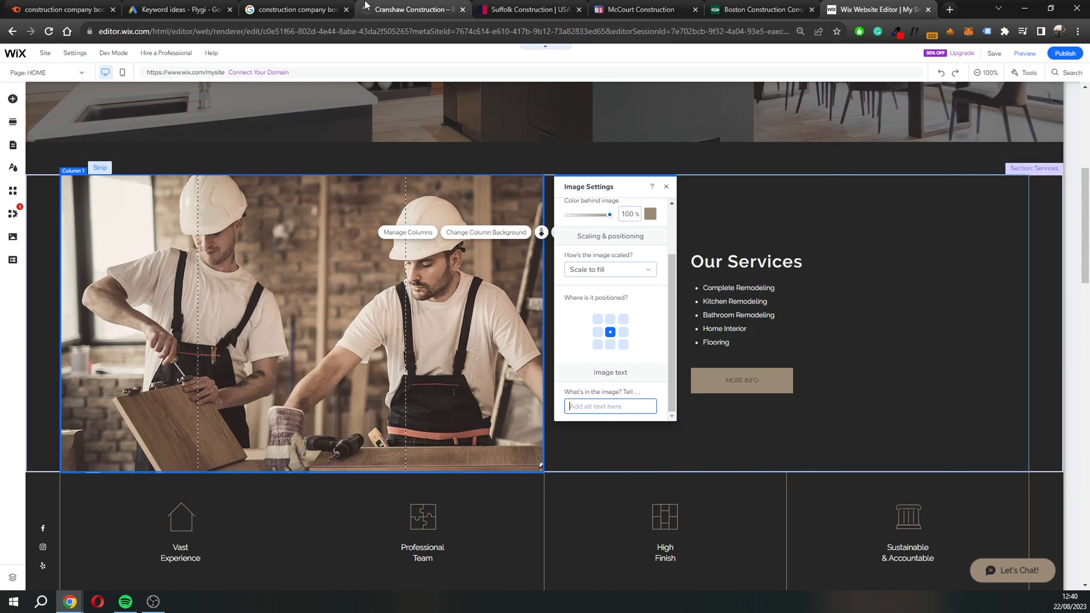
- Examine the Google image results for "construction company boston" and return to the Wix editor
left_click(296, 9)
scroll(236, 151, "up", 4)
scroll(235, 151, "up", 10)
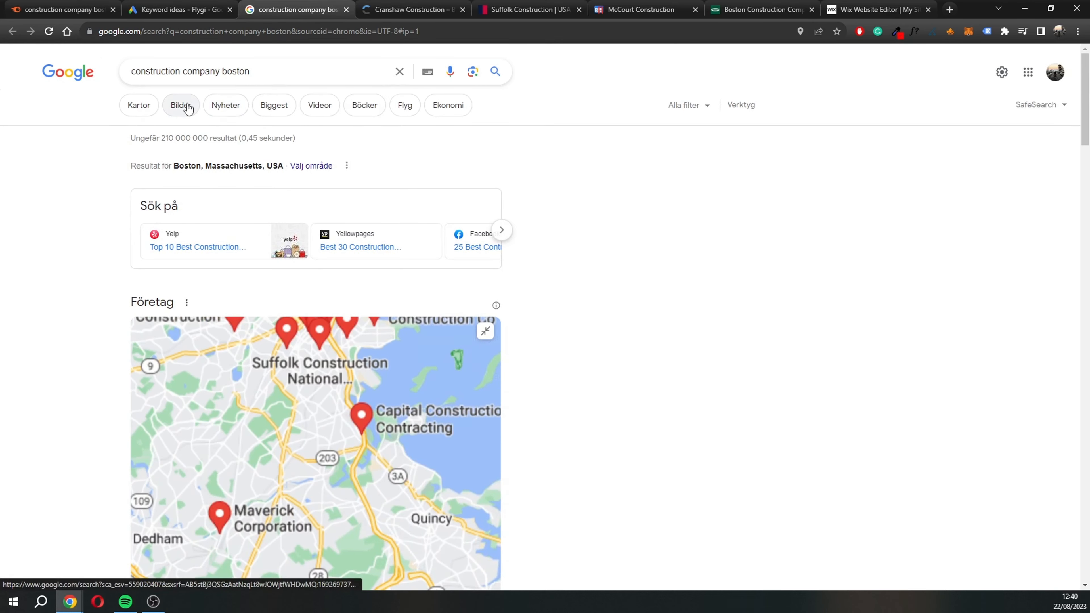
left_click(185, 105)
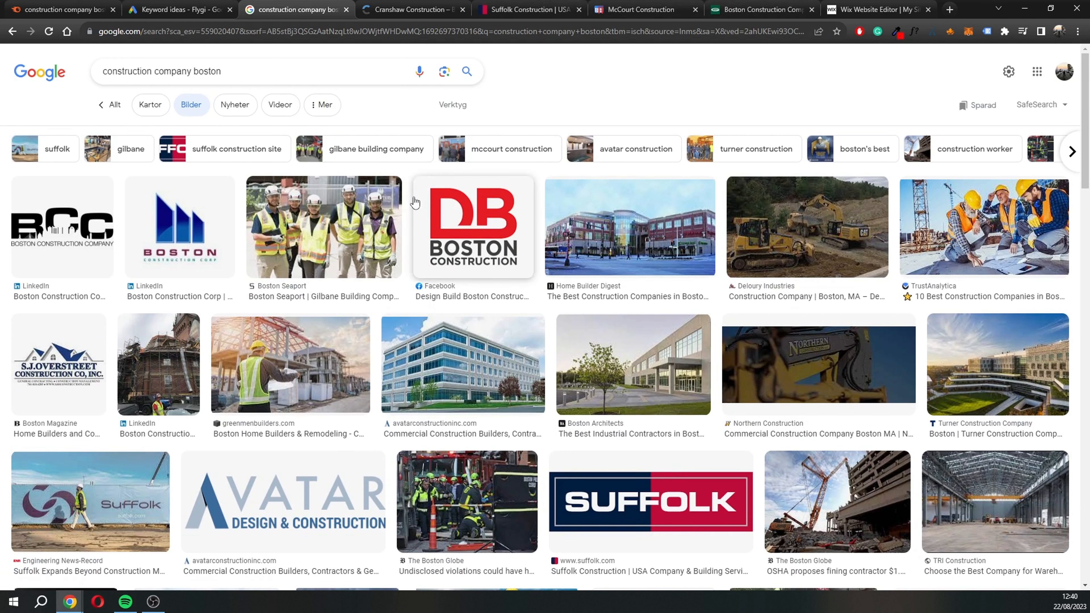
left_click(838, 7)
- Set the workers photo's alt text to "Workers doing construction in Boston for GustavSEO co"
left_click(599, 405)
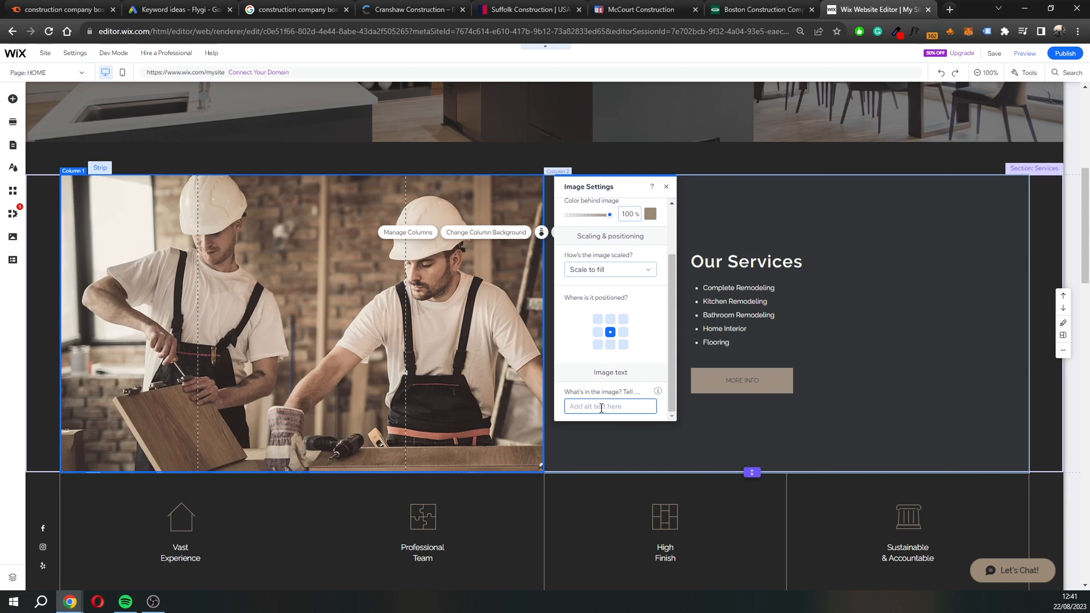
type("wO")
type("rkers doing construction in Bo")
type("ston for Gust")
type("avSEO co")
key("Return")
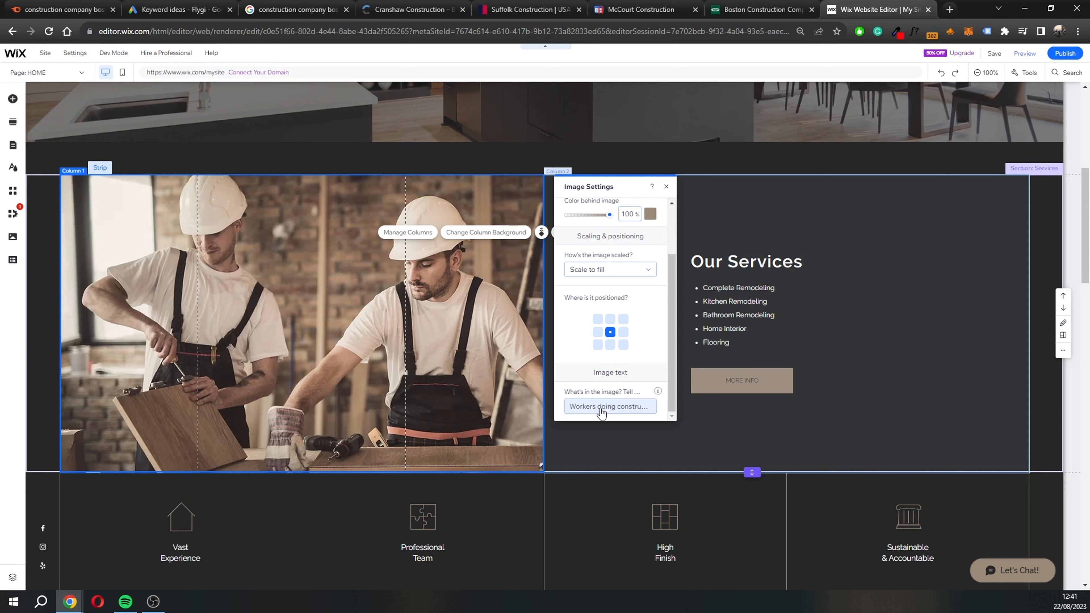
- Shorten the workers photo's alt text by removing filler words so it ends with "construction Boston GustavSEO"
left_click(601, 412)
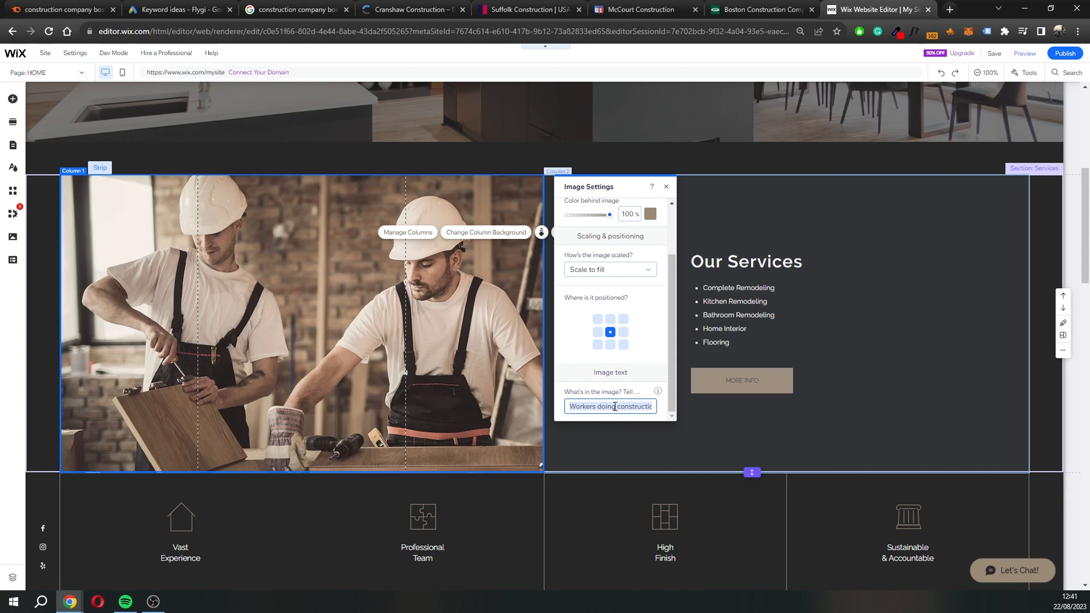
left_click(623, 411)
left_click_drag(621, 406, 563, 409)
key("BackSpace")
left_click_drag(611, 406, 652, 420)
left_click(608, 407)
left_click(646, 406)
key("BackSpace")
double_click(651, 407)
key("BackSpace")
key("BackSpace")
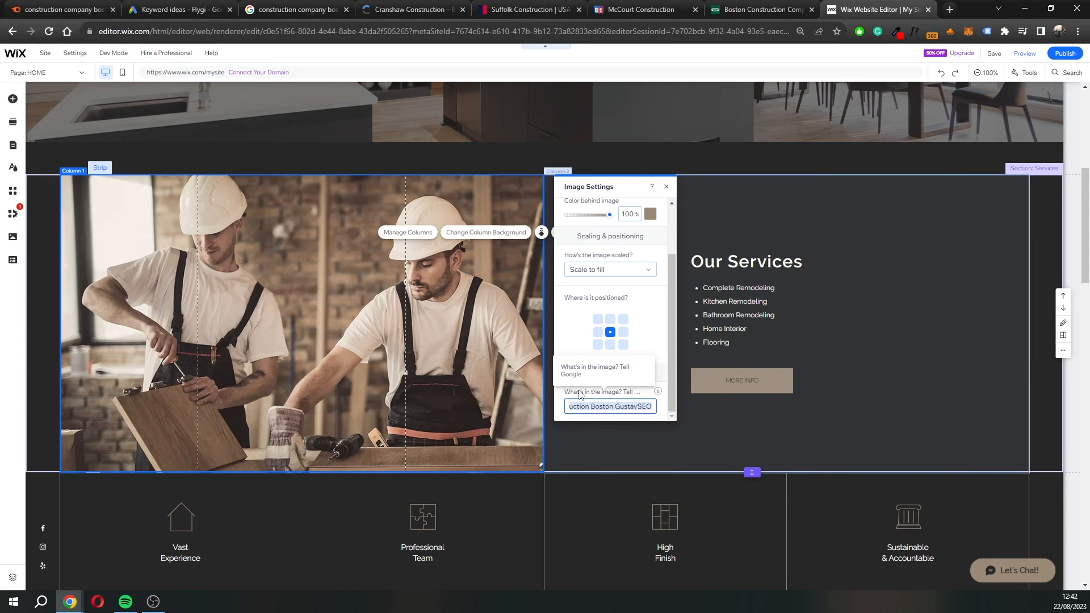
- Close the image settings and revisit the Google image results for "construction company boston" before returning to the Wix editor
left_click(858, 338)
scroll(857, 338, "up", 7)
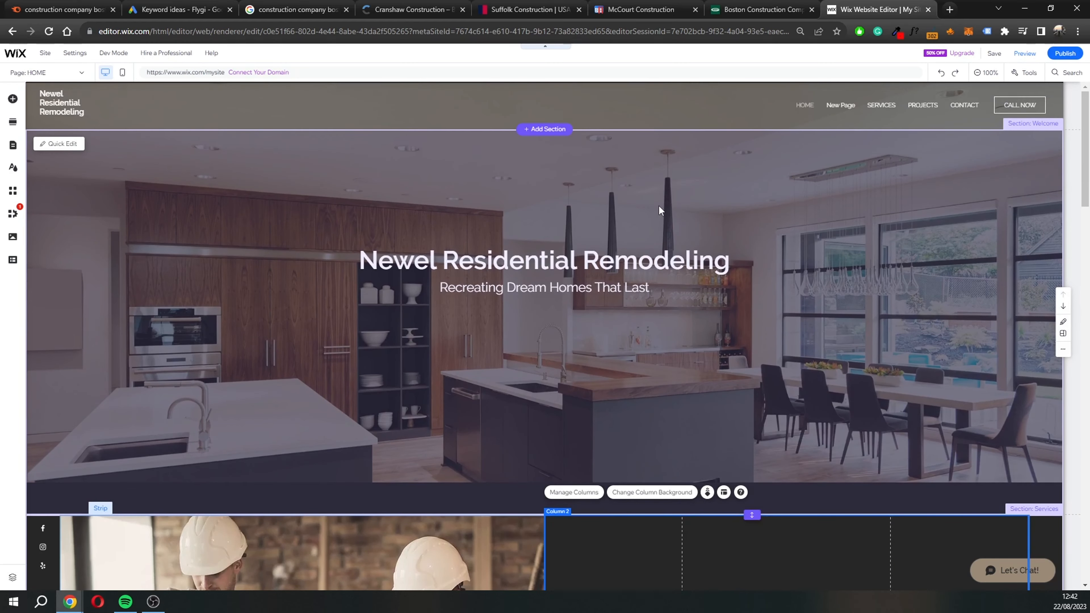
left_click(308, 6)
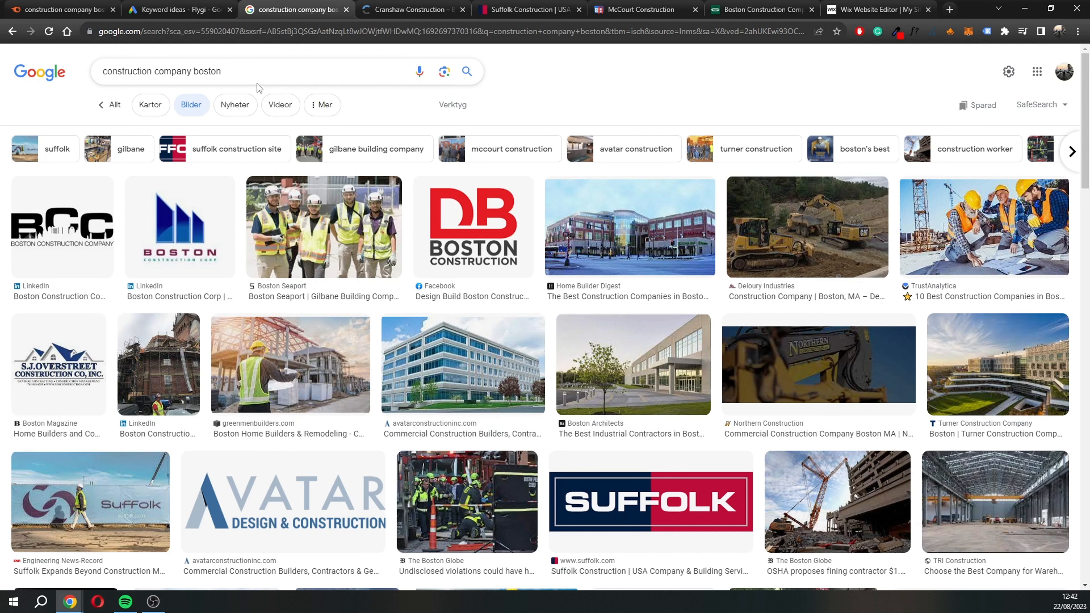
left_click(876, 9)
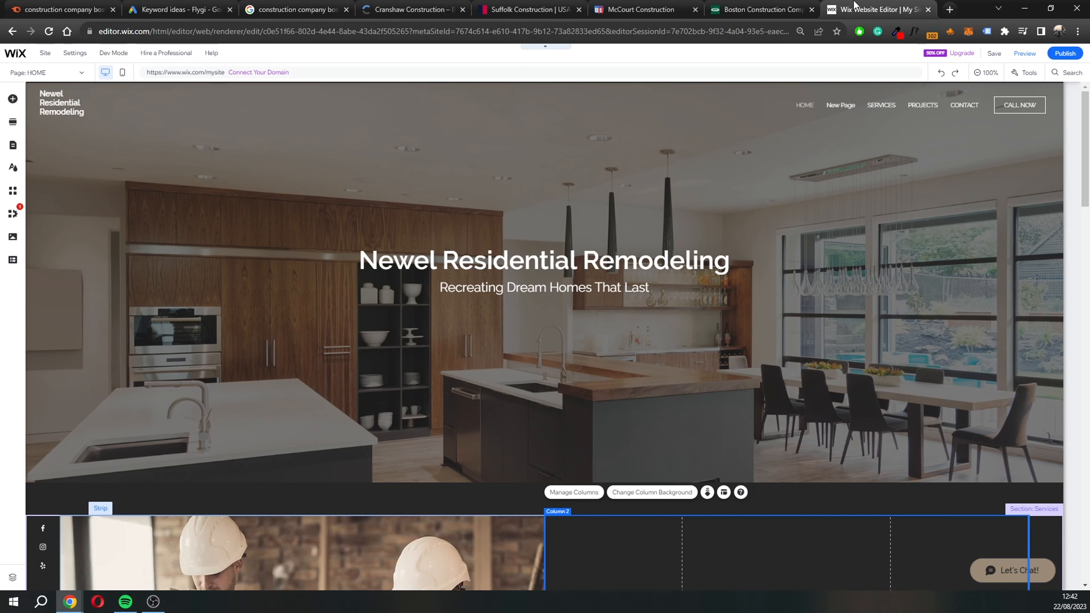
- Review the HOME page's Services, Benefits and About Us sections, comparing their images and text
scroll(708, 206, "down", 8)
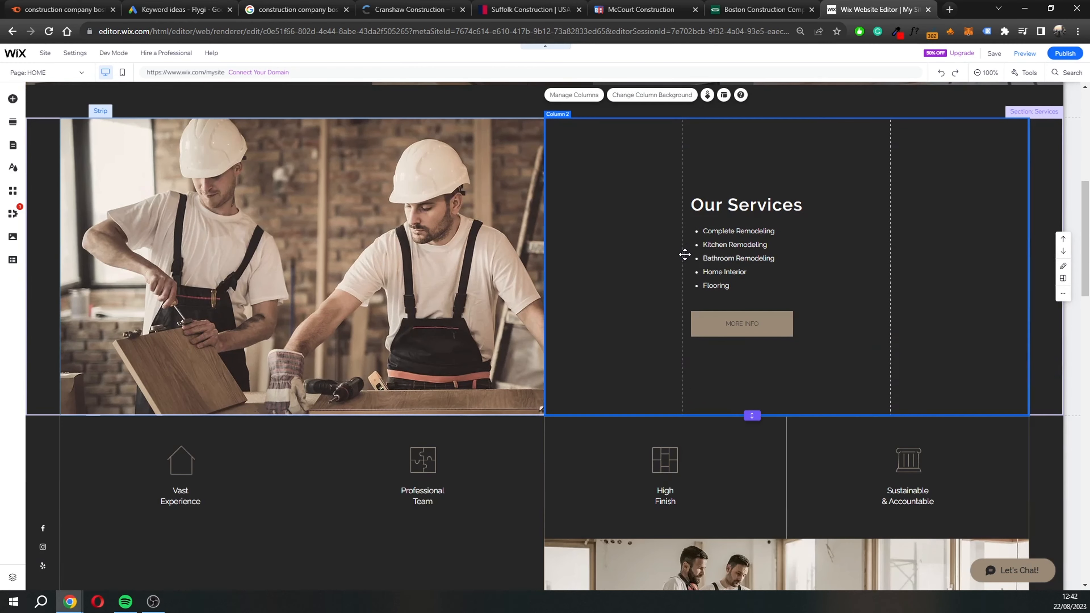
scroll(674, 256, "down", 1)
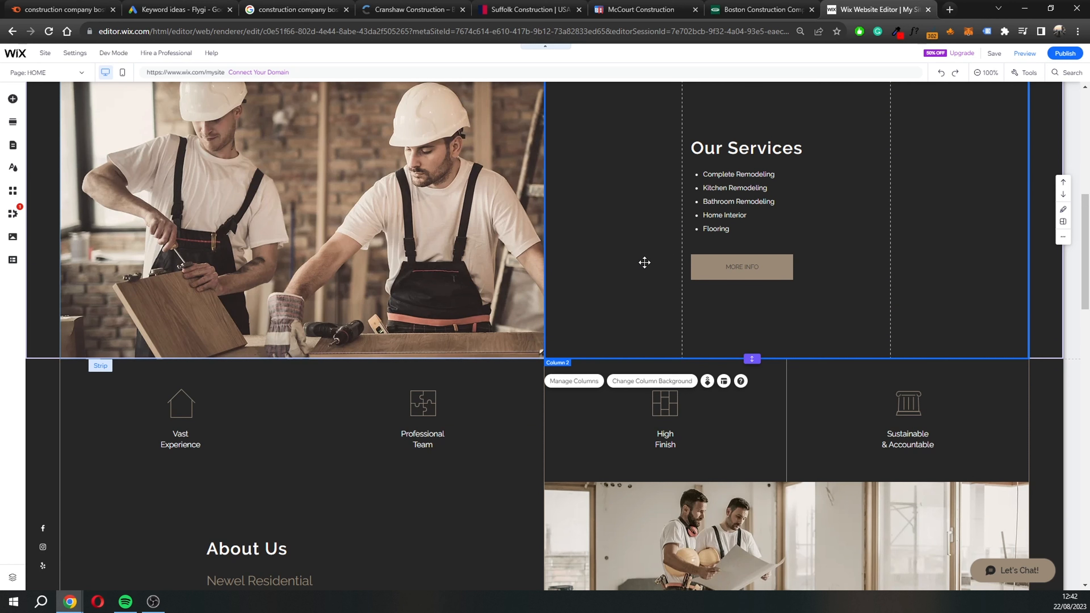
scroll(644, 262, "down", 1)
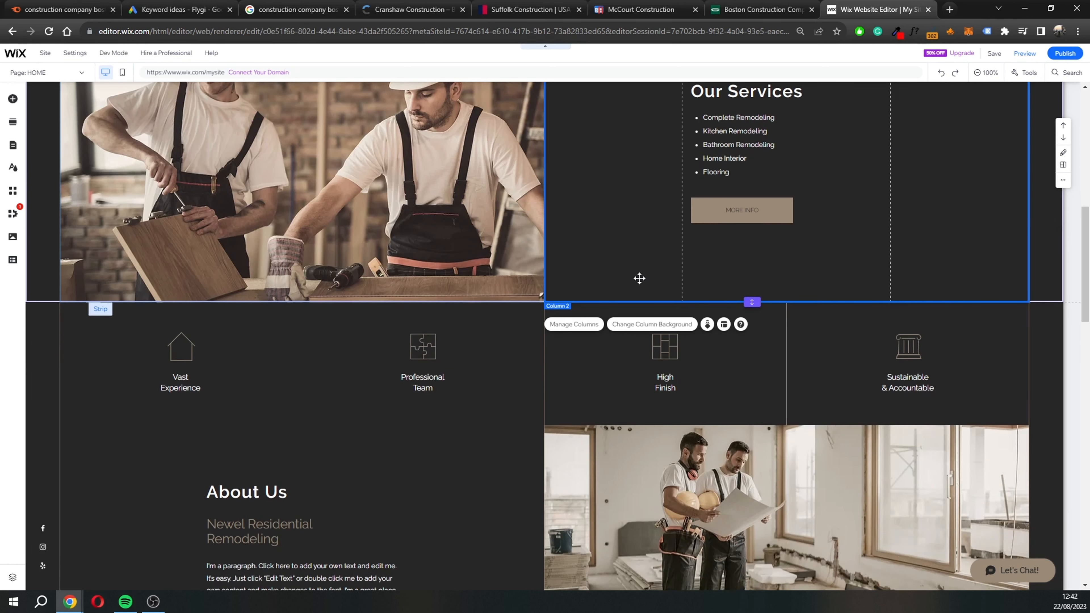
scroll(626, 292, "down", 2)
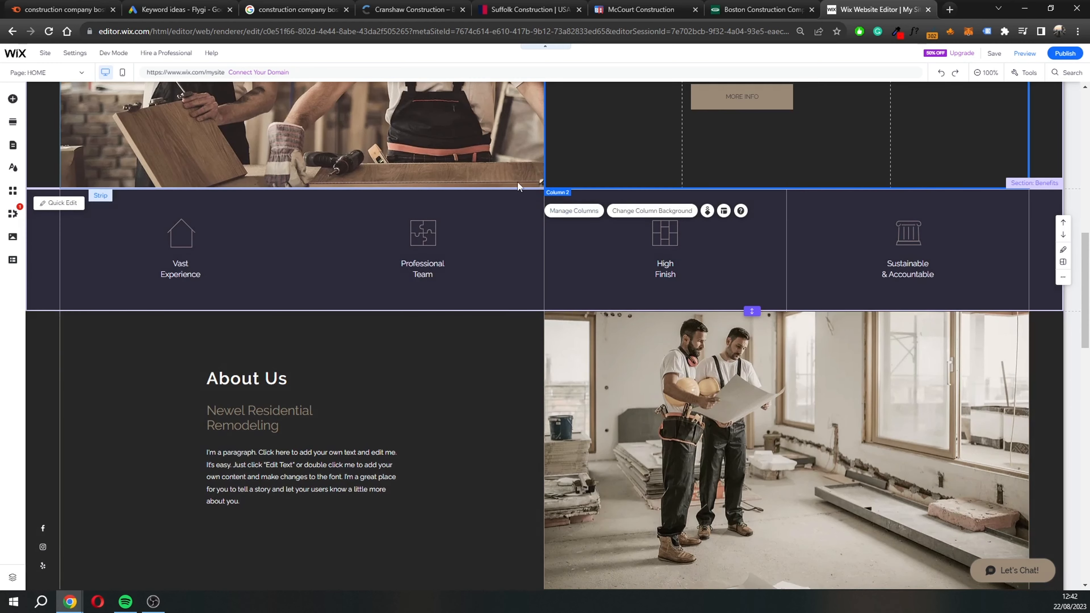
scroll(518, 182, "up", 4)
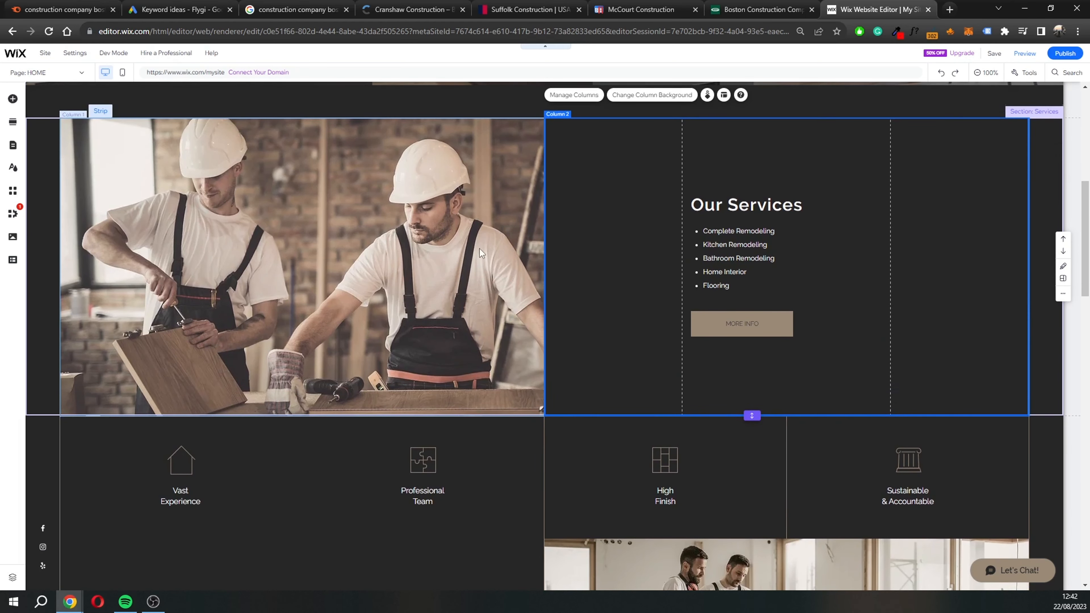
scroll(575, 279, "down", 3)
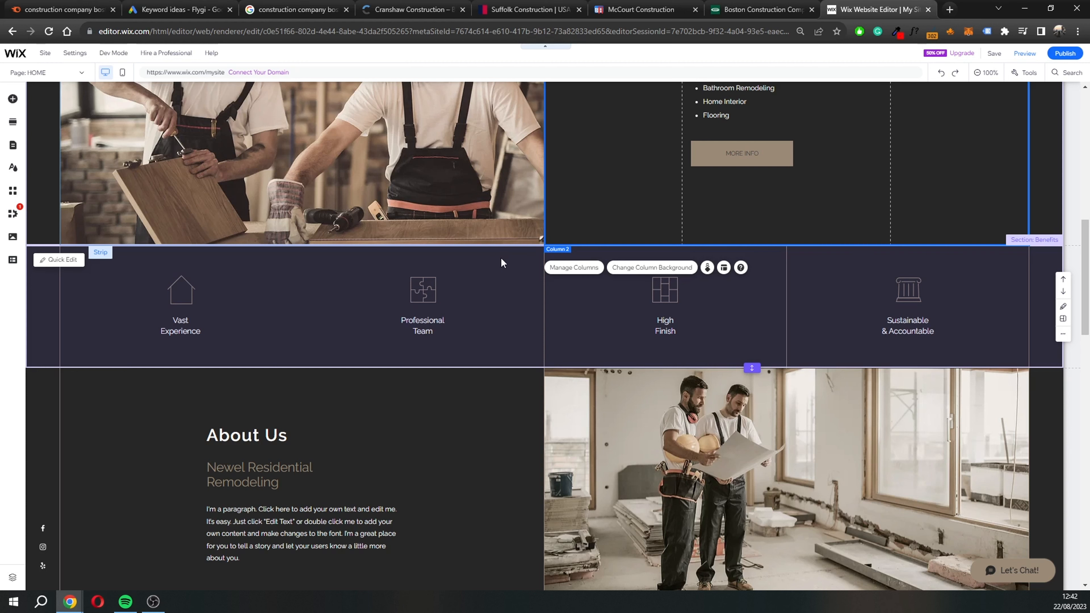
scroll(488, 348, "down", 4)
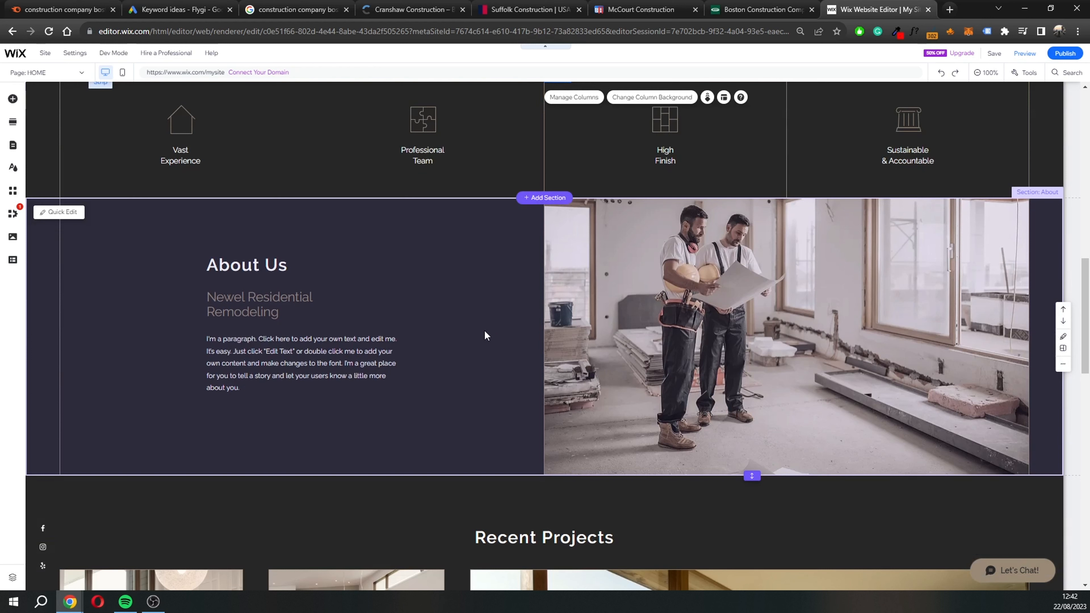
- Replace the About Us paragraph with "I'm a paragraph. Click here to add your own text and edit me. It's easy." entered twice
left_click(331, 357)
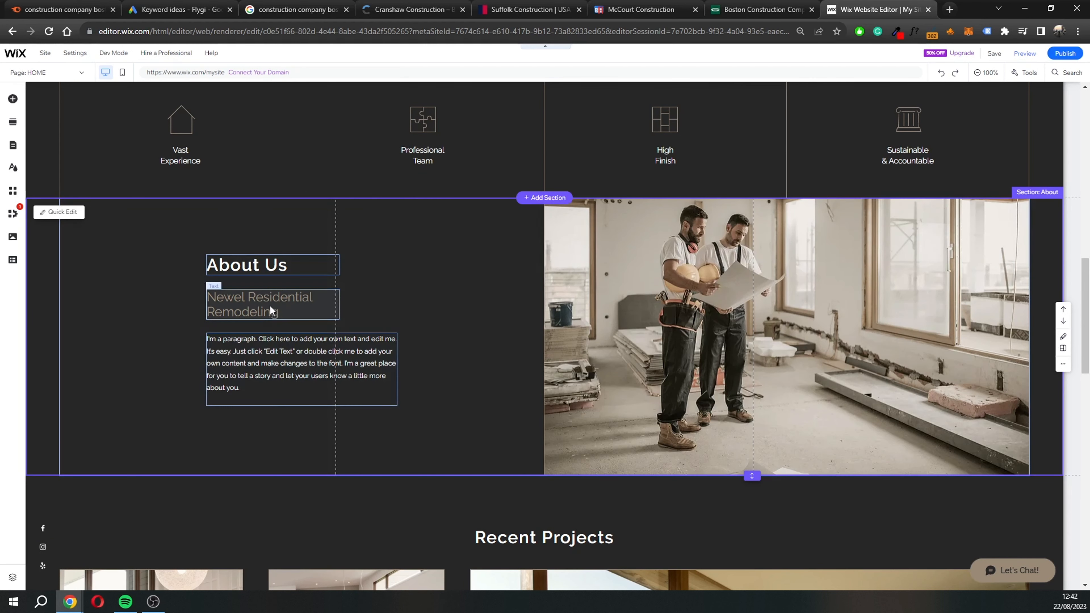
left_click(275, 360)
double_click(275, 360)
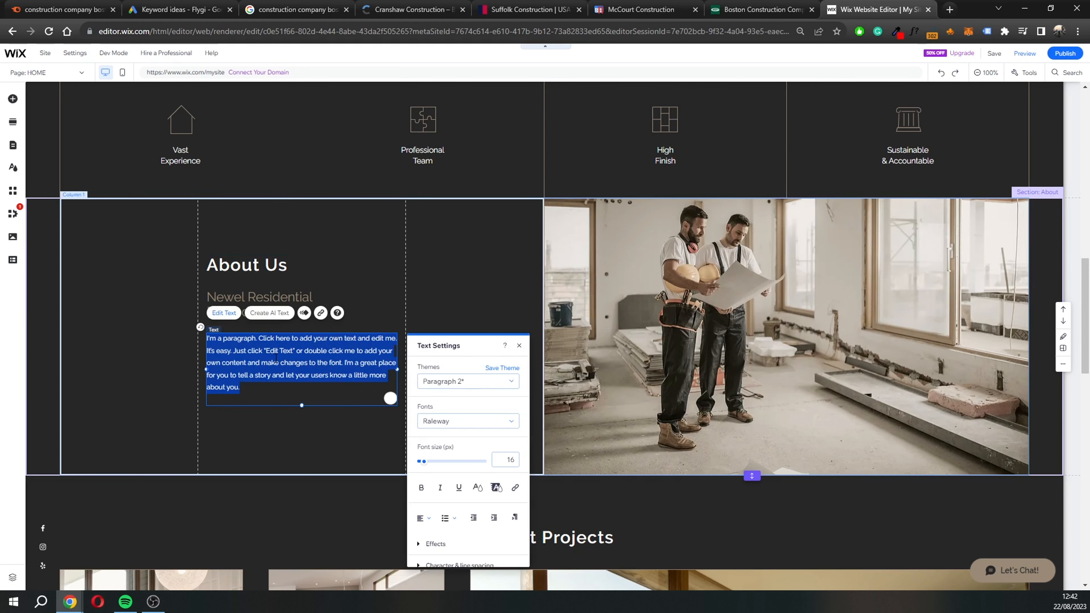
type("I'm a paragraph. Click here to add your own text and edit me. It's easy. I'm a paragraph. Click here to add your own text and edit me. It's easy.")
- Copy "construction company boston" from the Google image search and insert it at the About Us paragraph's end and before "paragraph" in its first sentence
left_click(296, 10)
triple_click(206, 71)
key("ctrl+c")
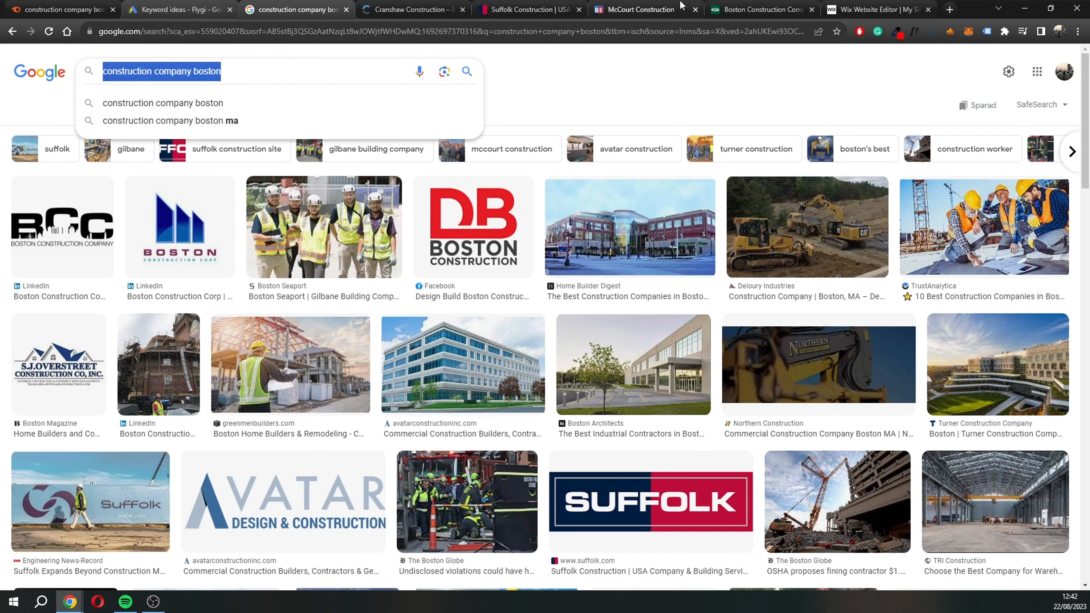
left_click(849, 7)
key("ctrl+v")
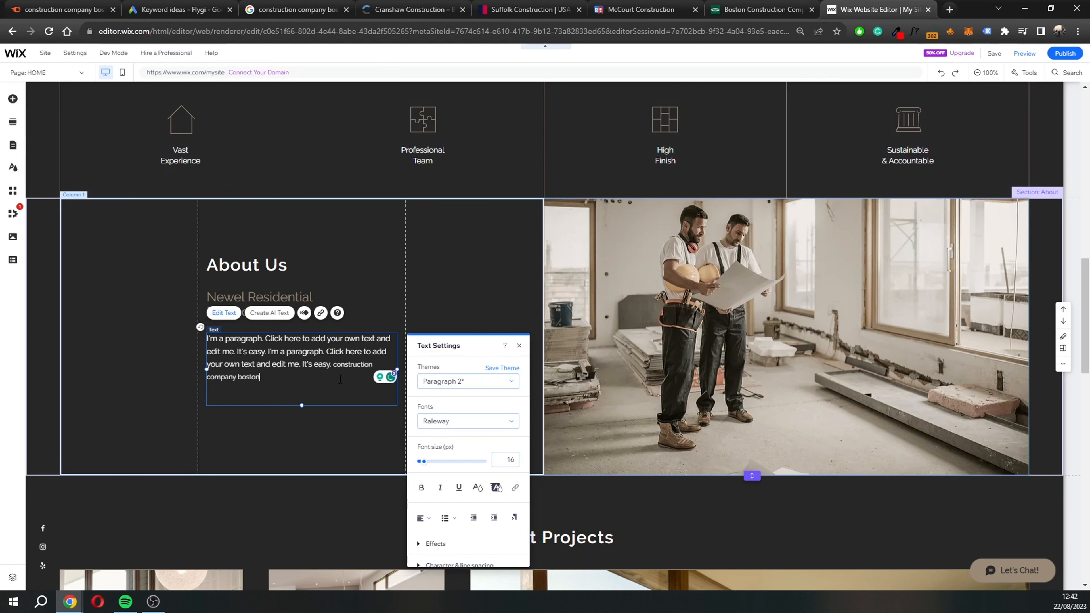
left_click(225, 340)
key("ctrl+v")
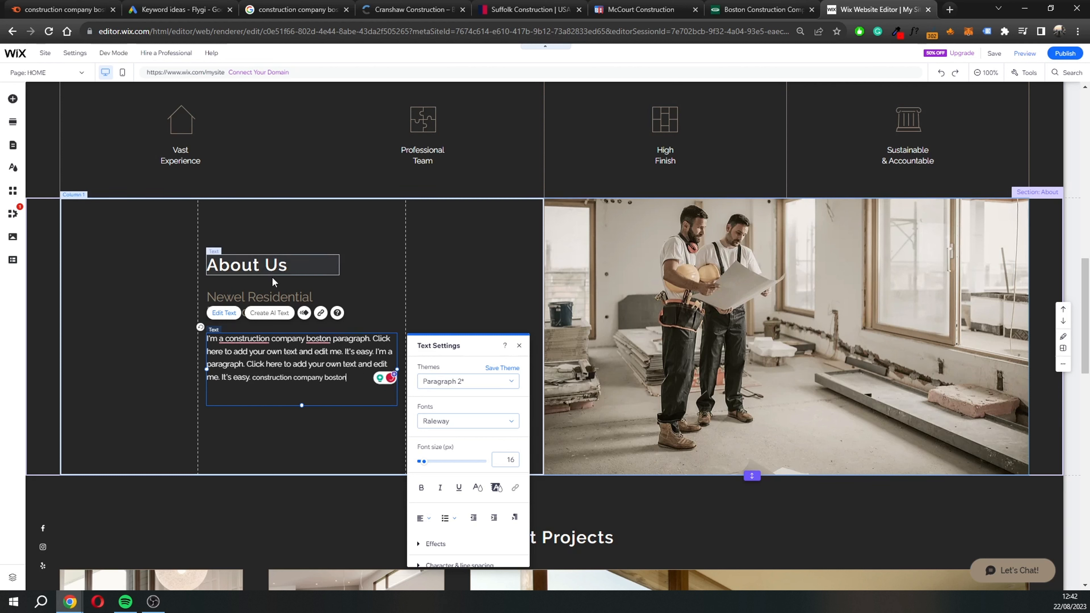
- Replace the subheading under About Us with "construction company boston"
double_click(271, 296)
key("ctrl+v")
left_click(518, 295)
- Extend the "Bathroom Remodeling" bullet in the Our Services list with "as a construction company boston"
scroll(558, 300, "up", 9)
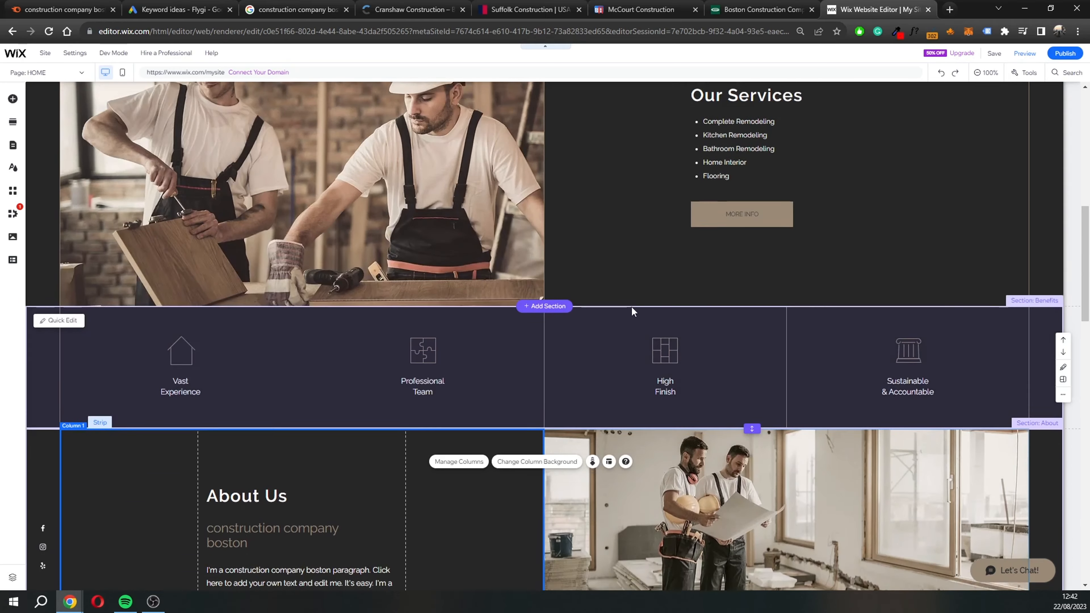
left_click(738, 298)
double_click(742, 316)
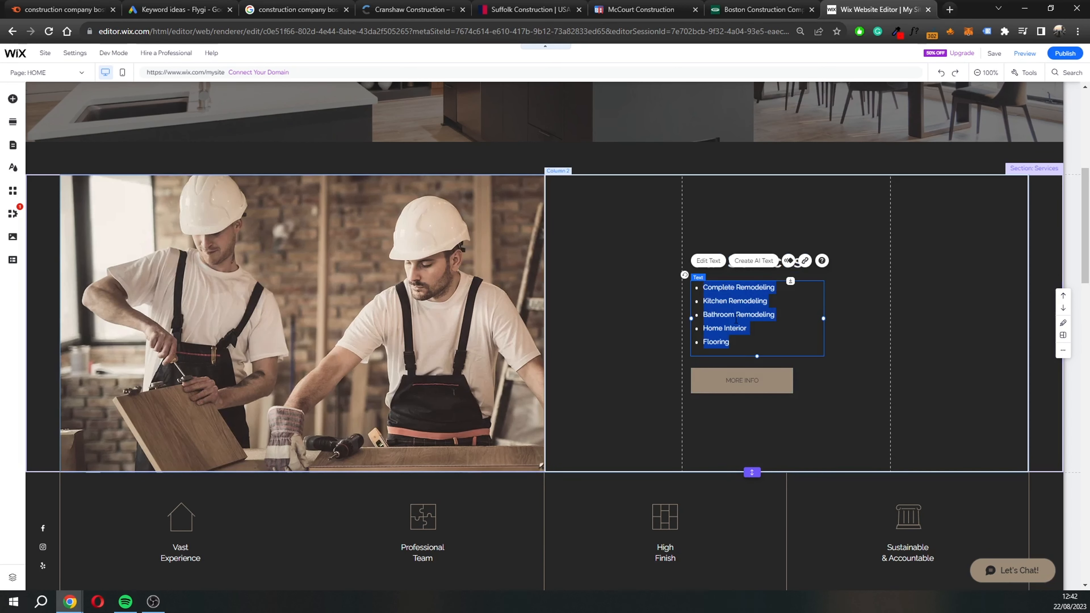
left_click(742, 316)
left_click(775, 315)
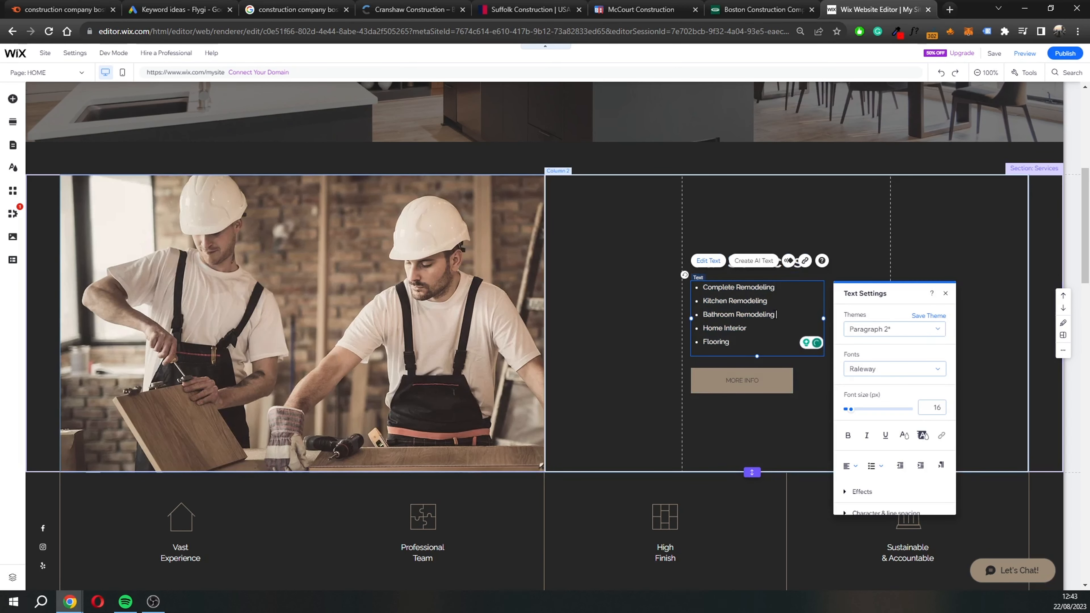
type("as a")
key("ctrl+v")
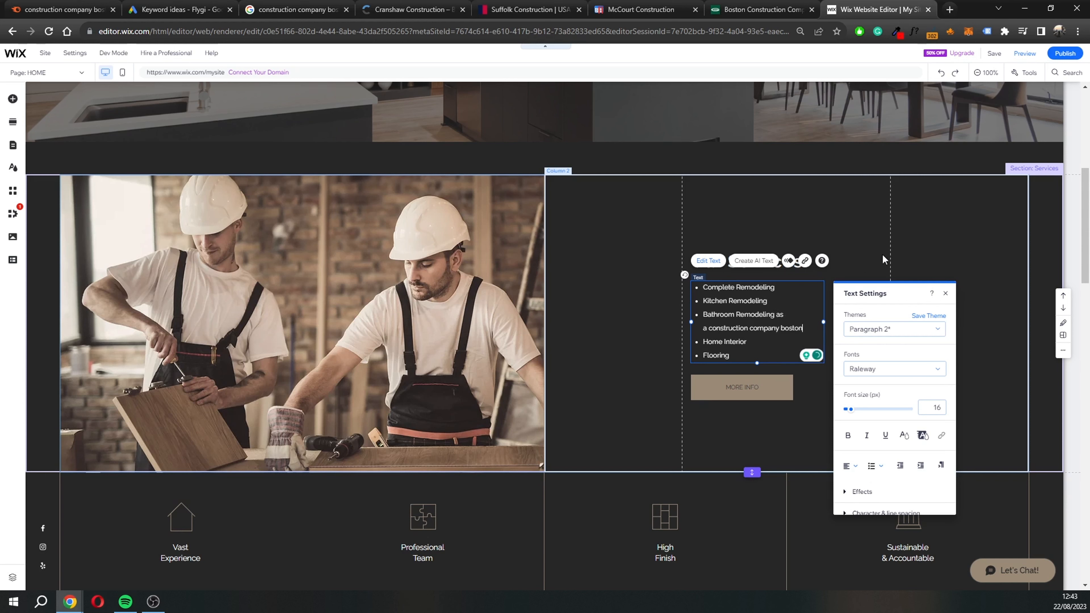
left_click(814, 249)
- Replace both the tagline and the main title in the Welcome section with "construction company boston"
scroll(542, 358, "up", 7)
left_click(524, 285)
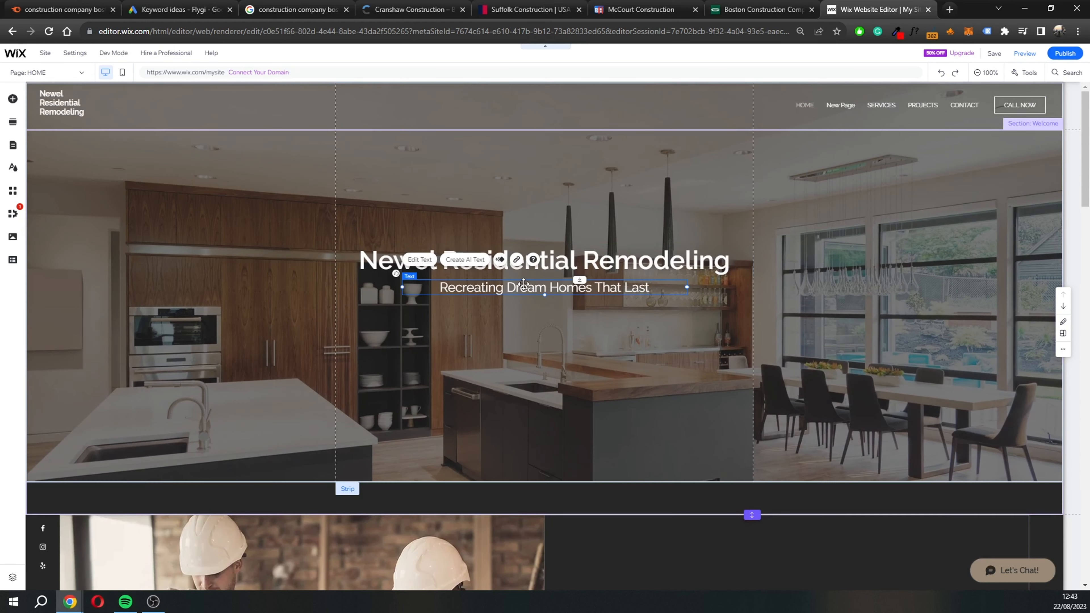
double_click(523, 286)
key("ctrl+v")
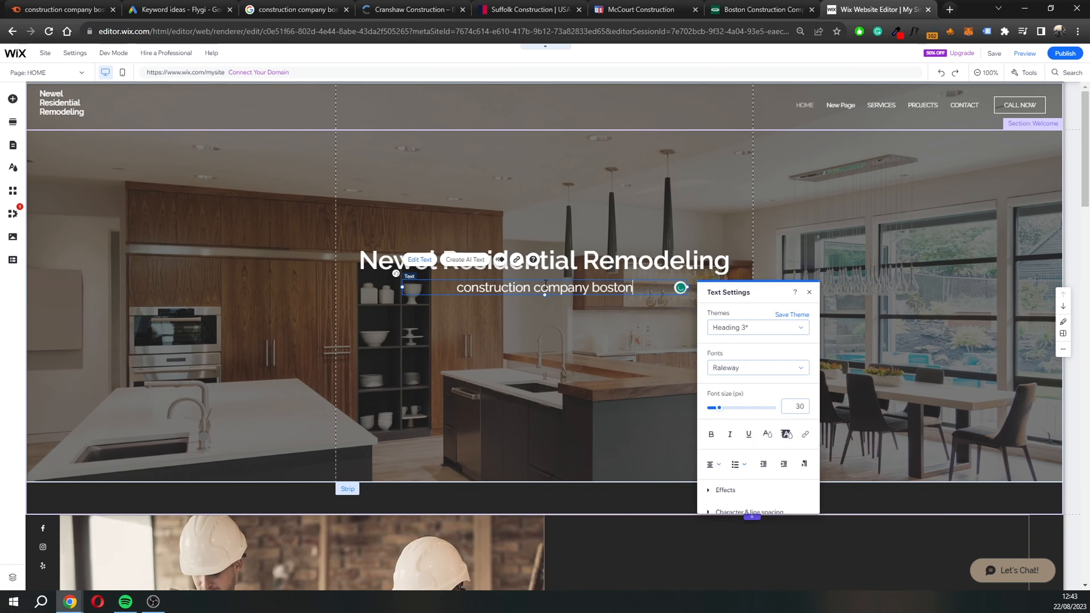
double_click(574, 263)
key("ctrl+v")
left_click(637, 385)
- Review the keyword's placement across the HOME page, from About Us and Recent Projects back to the Welcome section
scroll(580, 367, "down", 15)
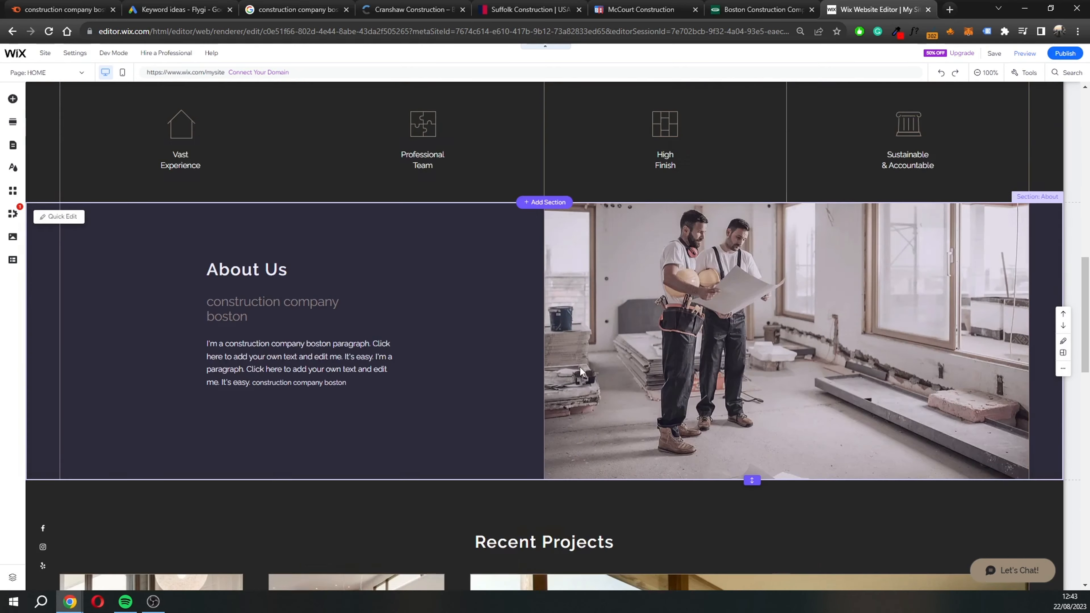
scroll(585, 387, "down", 8)
scroll(533, 347, "up", 15)
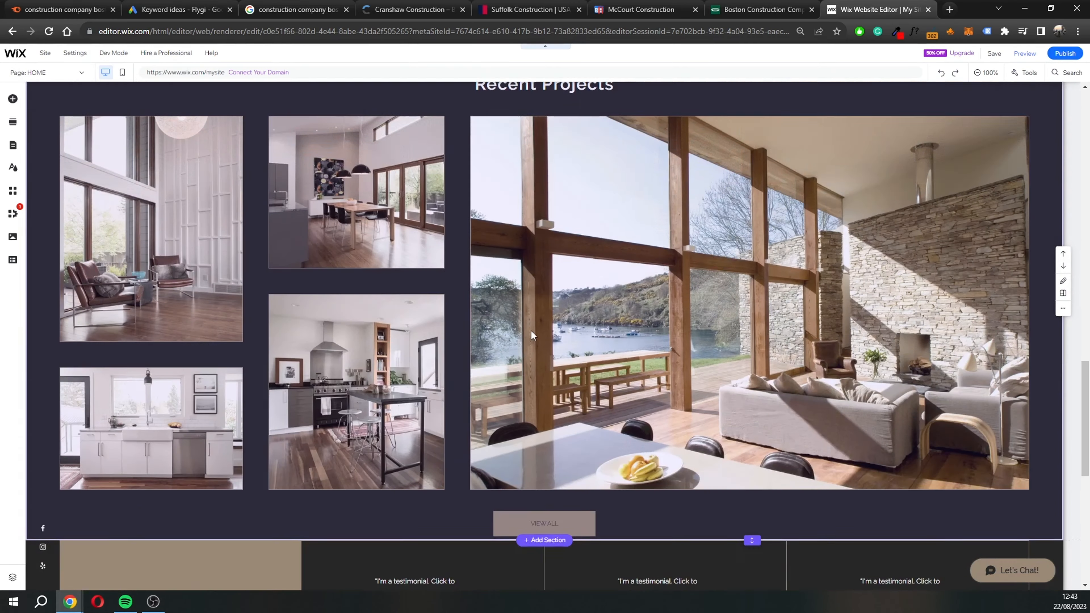
scroll(516, 339, "up", 10)
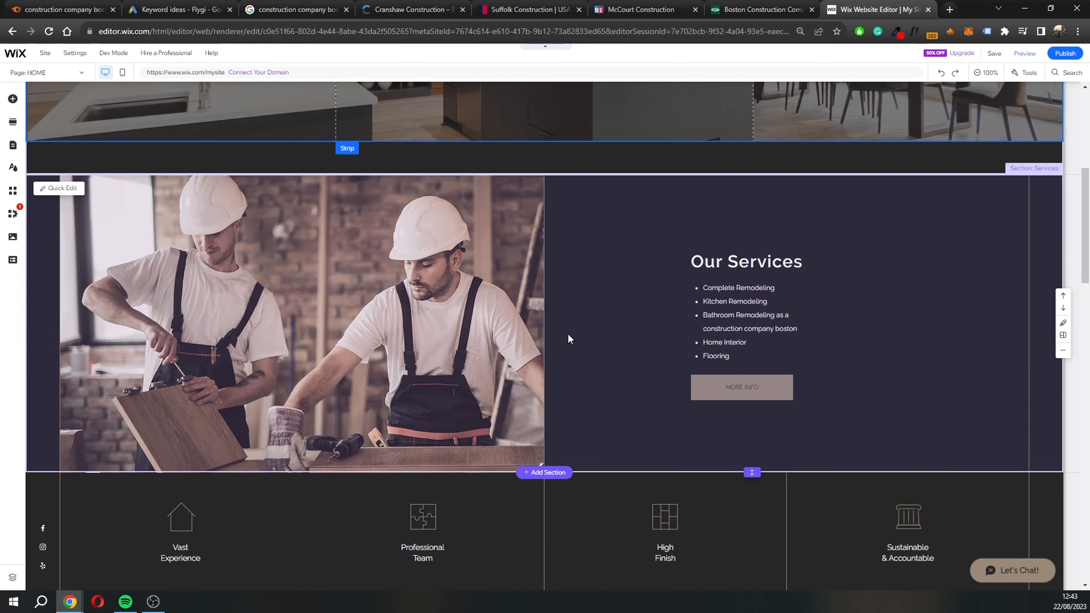
scroll(580, 322, "up", 4)
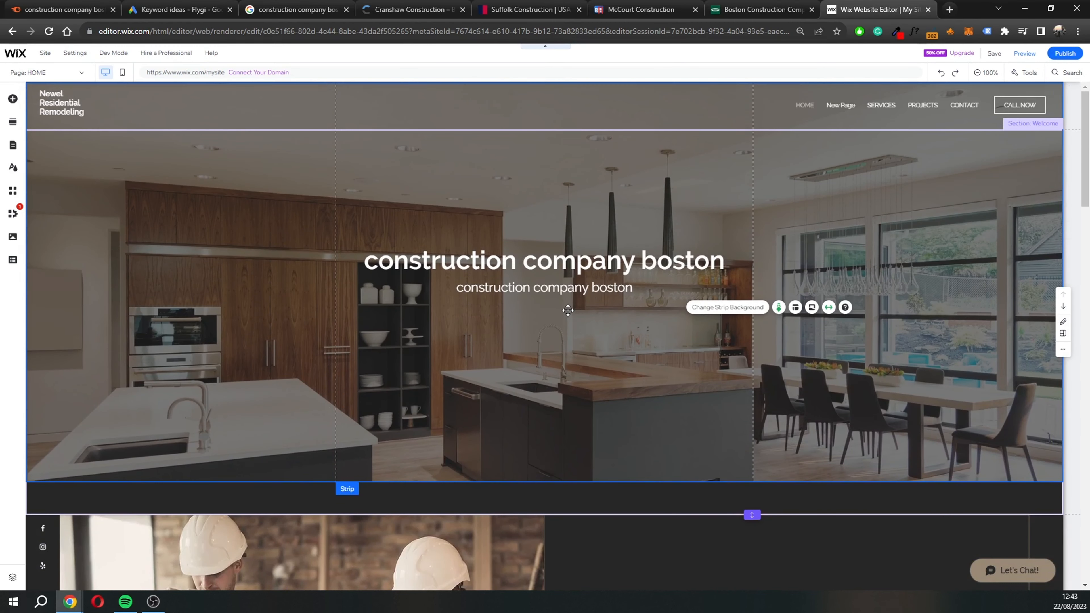